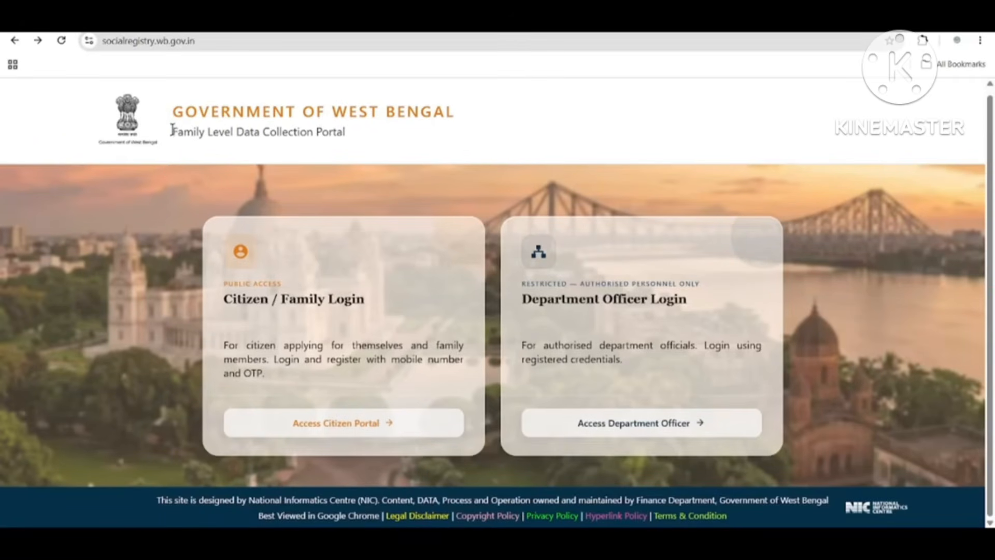
Step: Open the citizen login portal from the Family Level Data Collection Portal home page
{"action": "triple_click", "coordinate": [203, 132]}
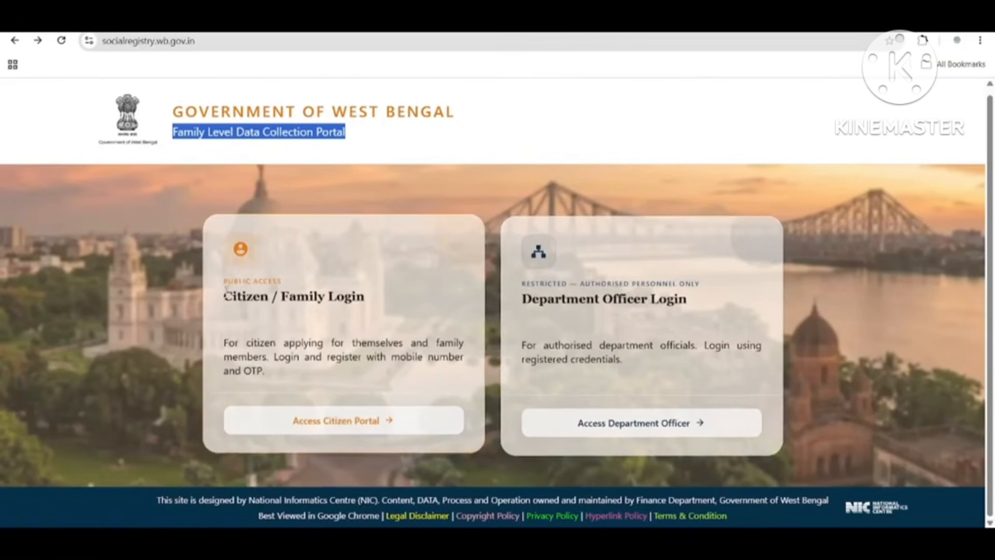
{"action": "left_click_drag", "start_coordinate": [225, 293], "coordinate": [386, 305]}
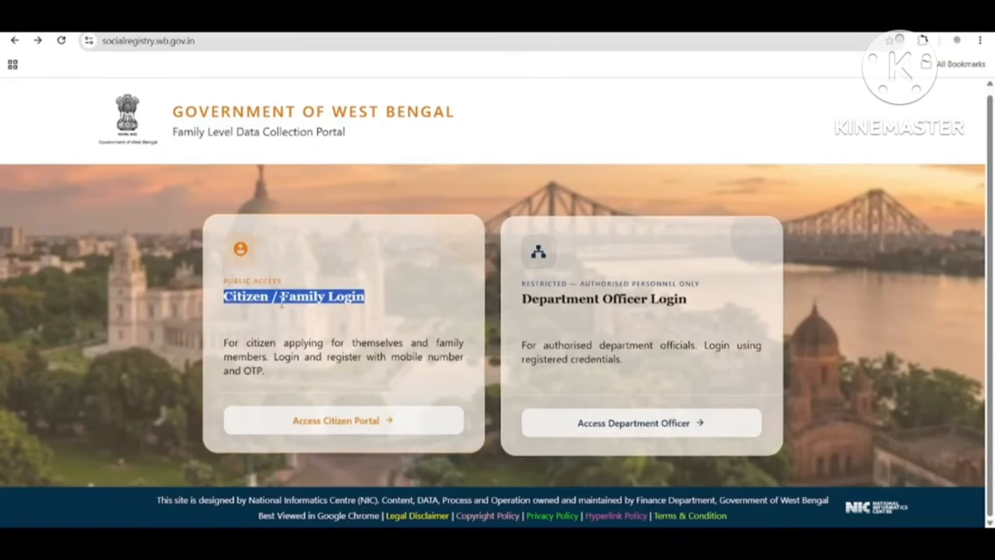
{"action": "left_click", "coordinate": [347, 422]}
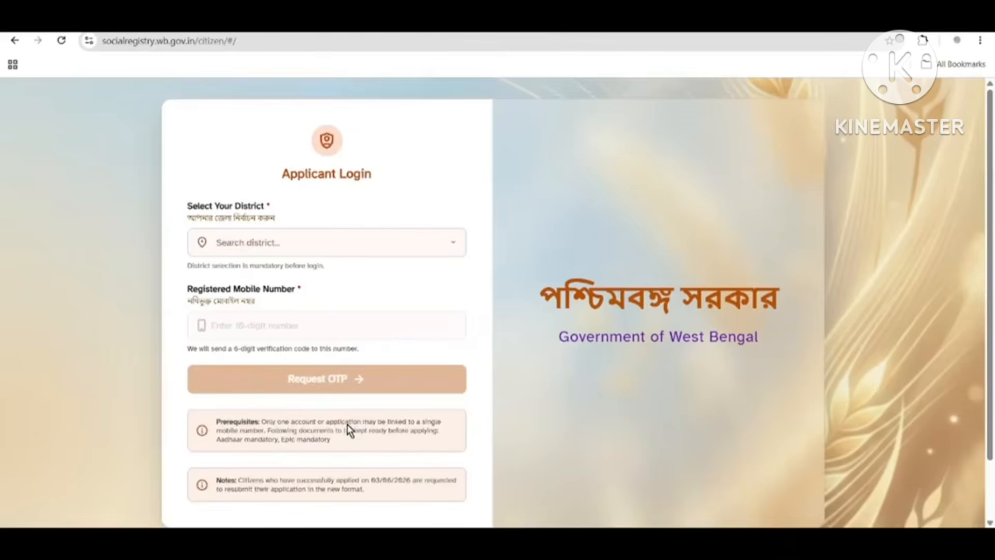
Step: Select BIRBHUM as the district on the Applicant Login page
{"action": "left_click_drag", "start_coordinate": [275, 177], "coordinate": [391, 184]}
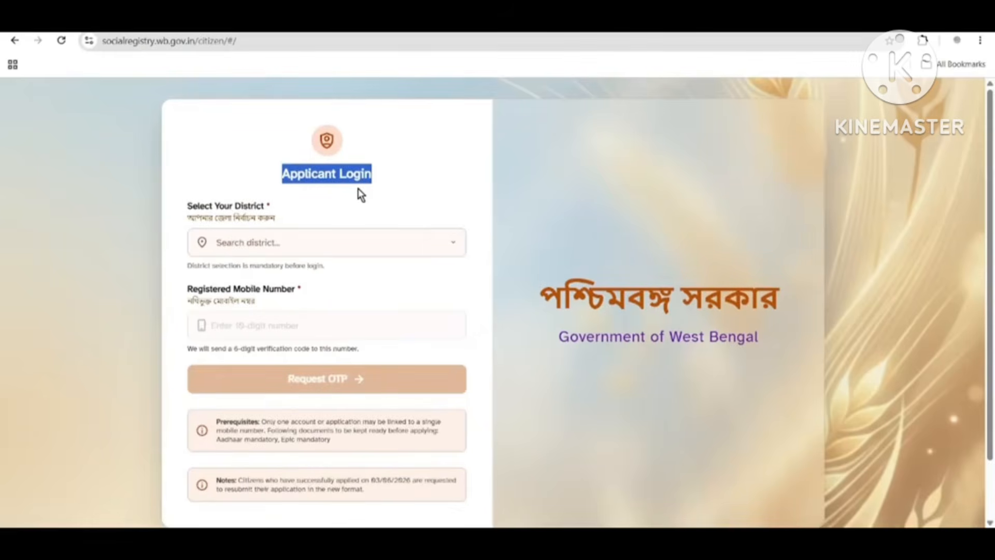
{"action": "left_click_drag", "start_coordinate": [189, 207], "coordinate": [271, 224]}
{"action": "left_click", "coordinate": [264, 240]}
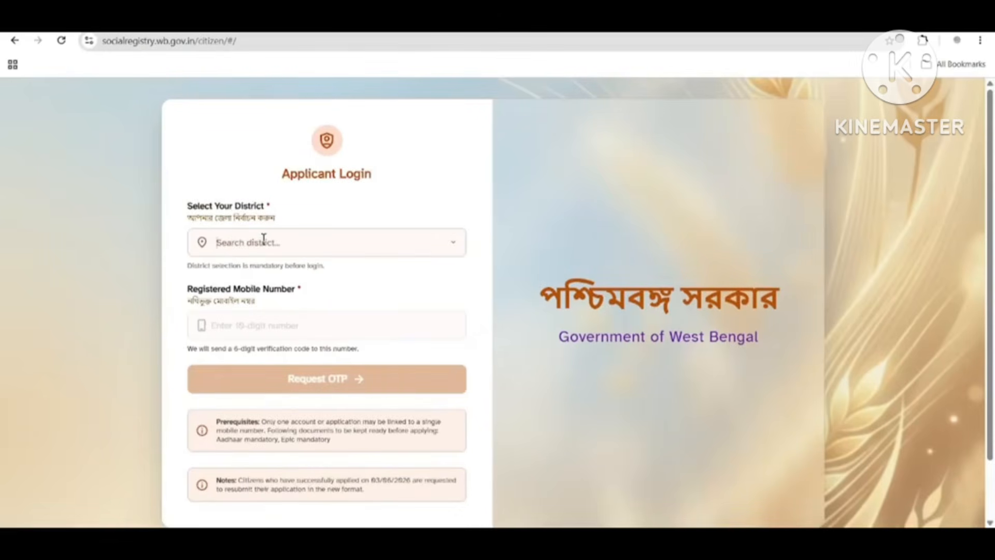
{"action": "scroll", "coordinate": [311, 315], "scroll_direction": "down", "scroll_amount": 1}
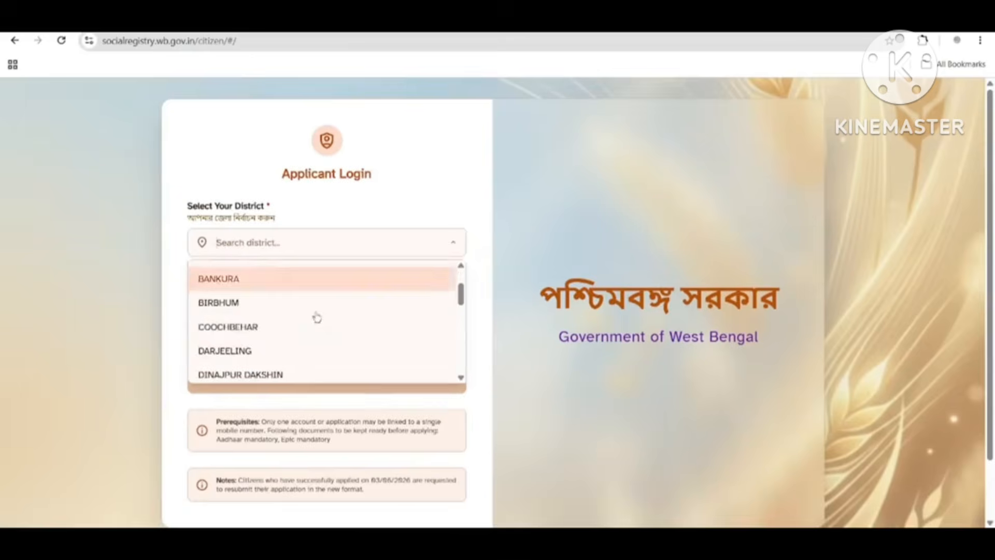
{"action": "left_click", "coordinate": [255, 302]}
{"action": "left_click_drag", "start_coordinate": [188, 273], "coordinate": [315, 276]}
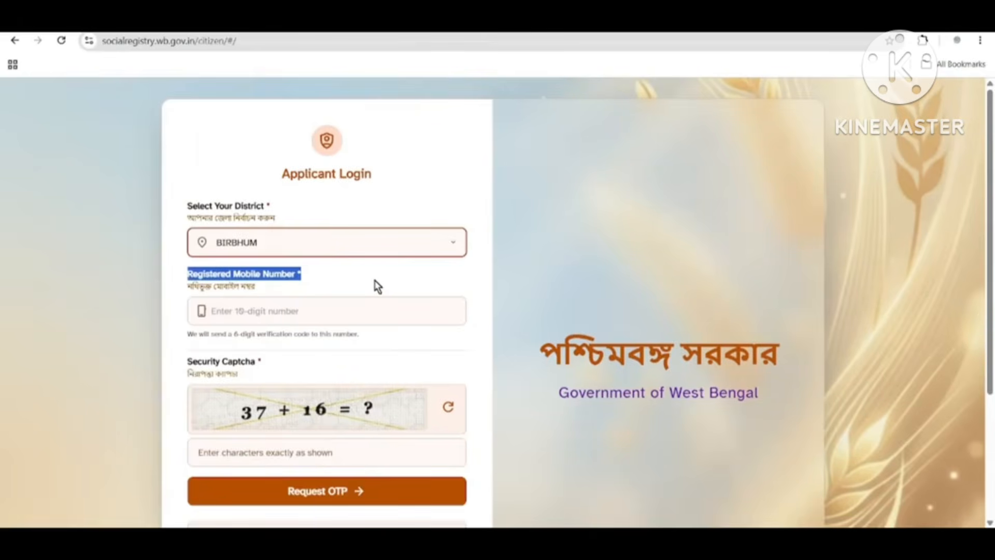
{"action": "left_click_drag", "start_coordinate": [192, 363], "coordinate": [264, 405]}
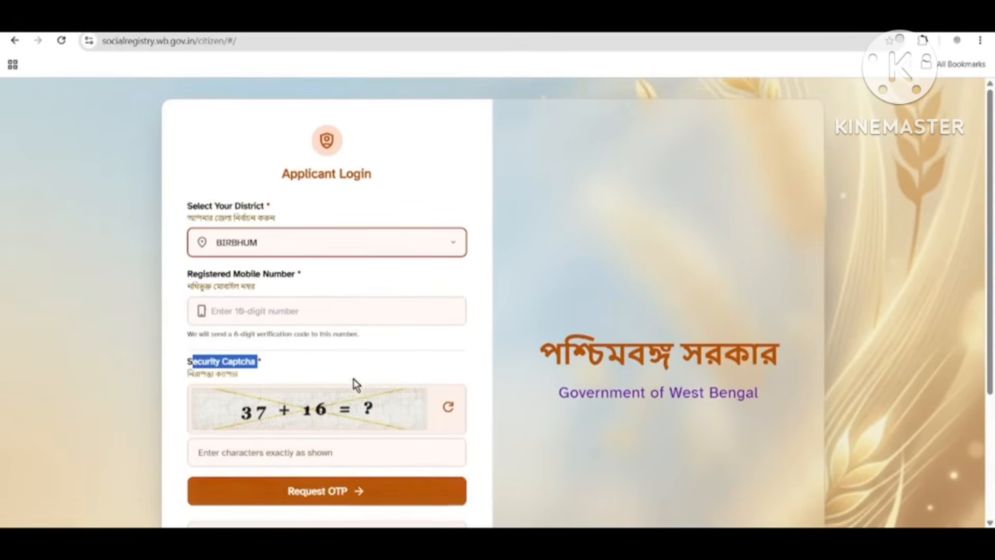
Step: Answer the captcha with 53, request an OTP, then paste the OTP and verify the login
{"action": "left_click", "coordinate": [259, 452]}
{"action": "type", "text": "53"}
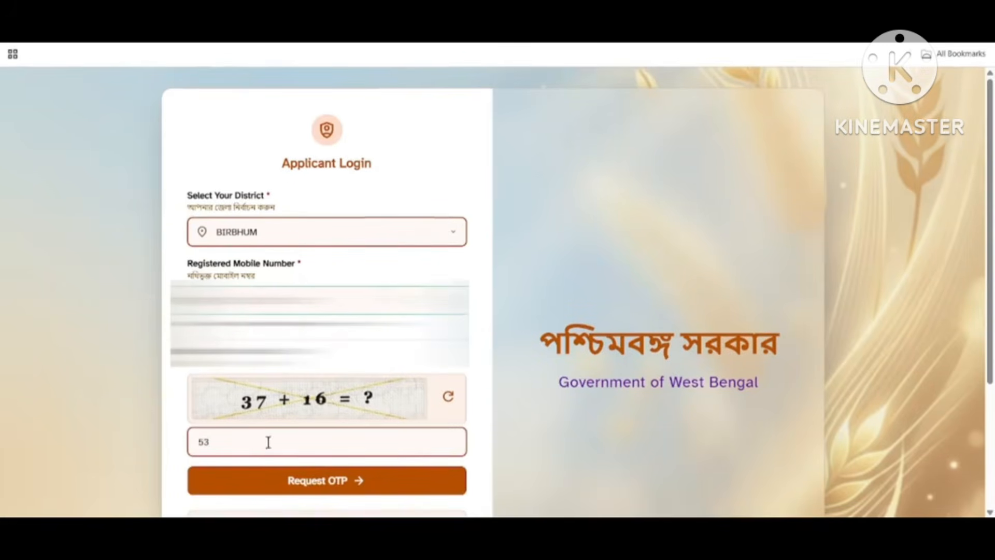
{"action": "left_click", "coordinate": [318, 488]}
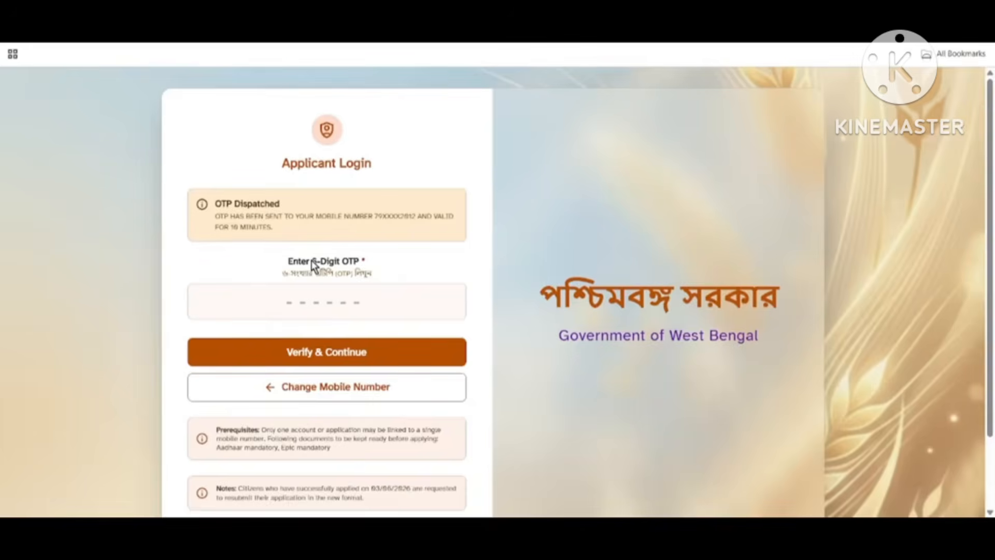
{"action": "key", "text": "ctrl+v"}
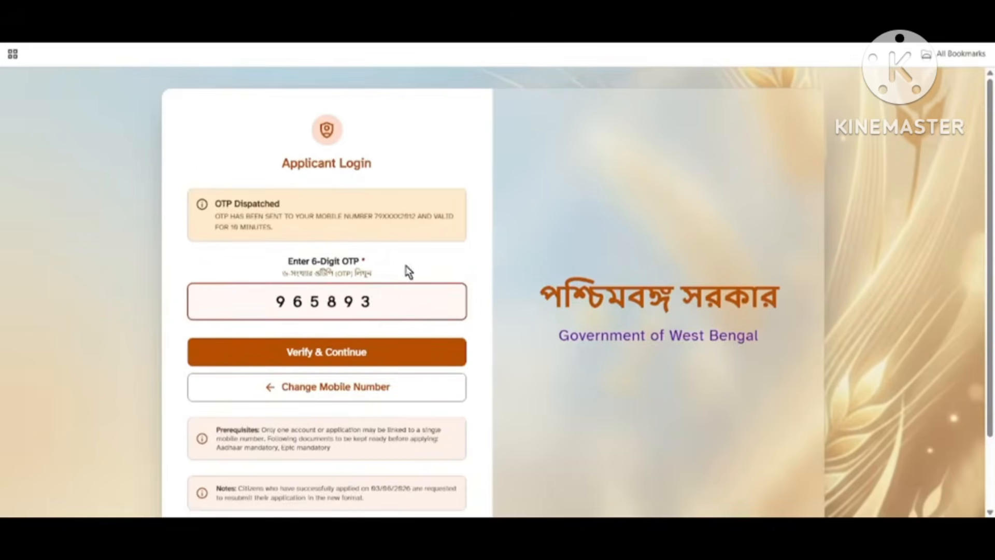
{"action": "left_click", "coordinate": [322, 357]}
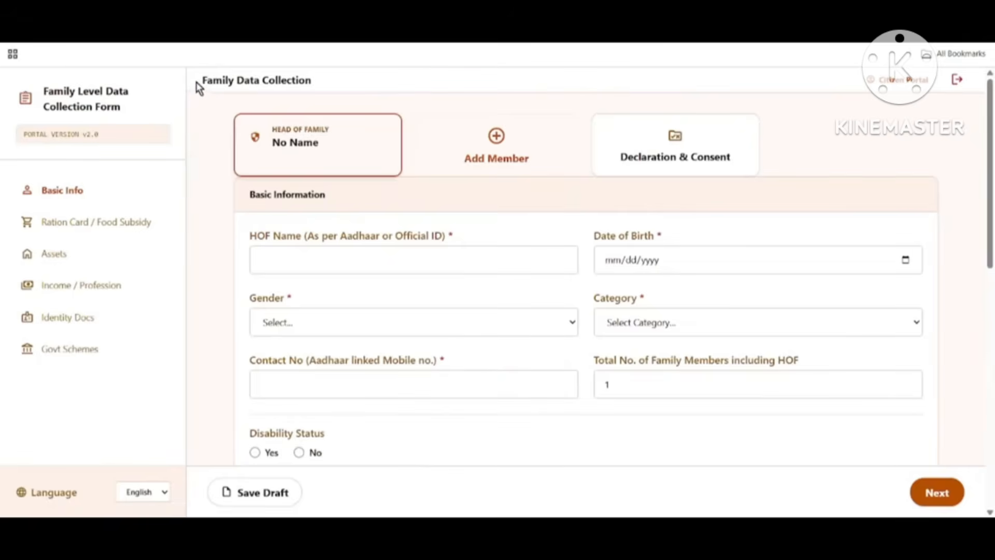
{"action": "left_click_drag", "start_coordinate": [199, 87], "coordinate": [319, 86]}
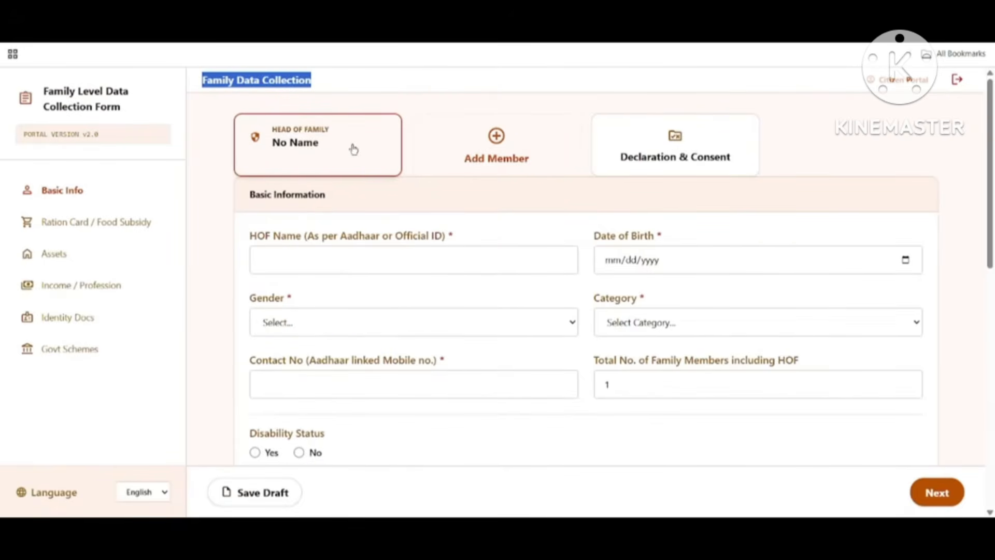
{"action": "left_click_drag", "start_coordinate": [249, 193], "coordinate": [332, 210]}
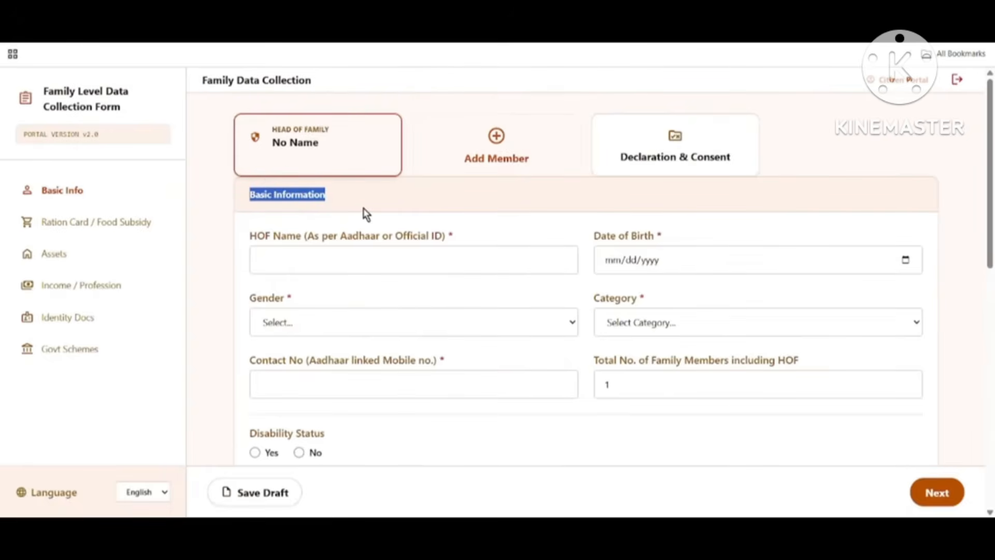
Step: Add four family members, Members 2 through 5
{"action": "left_click", "coordinate": [496, 143]}
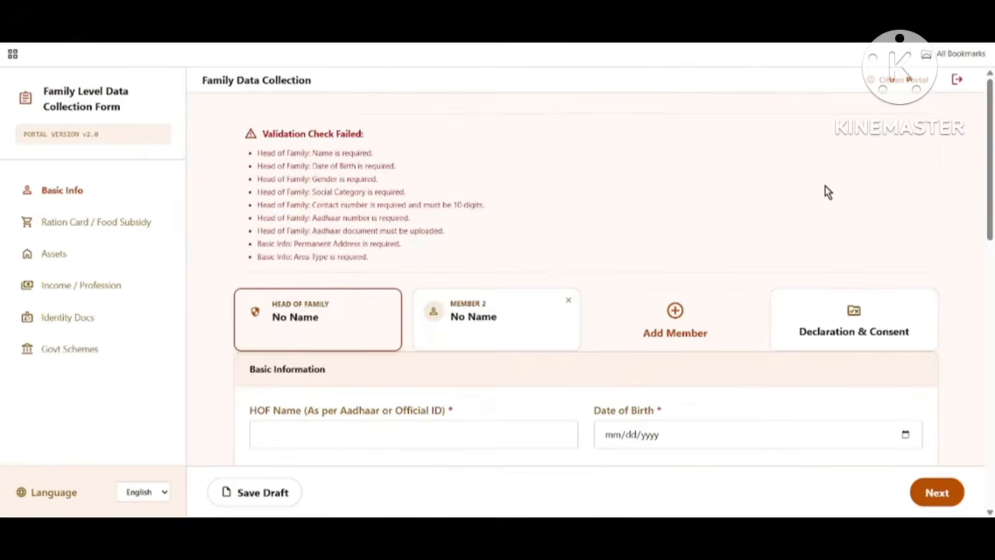
{"action": "scroll", "coordinate": [827, 191], "scroll_direction": "down", "scroll_amount": 3}
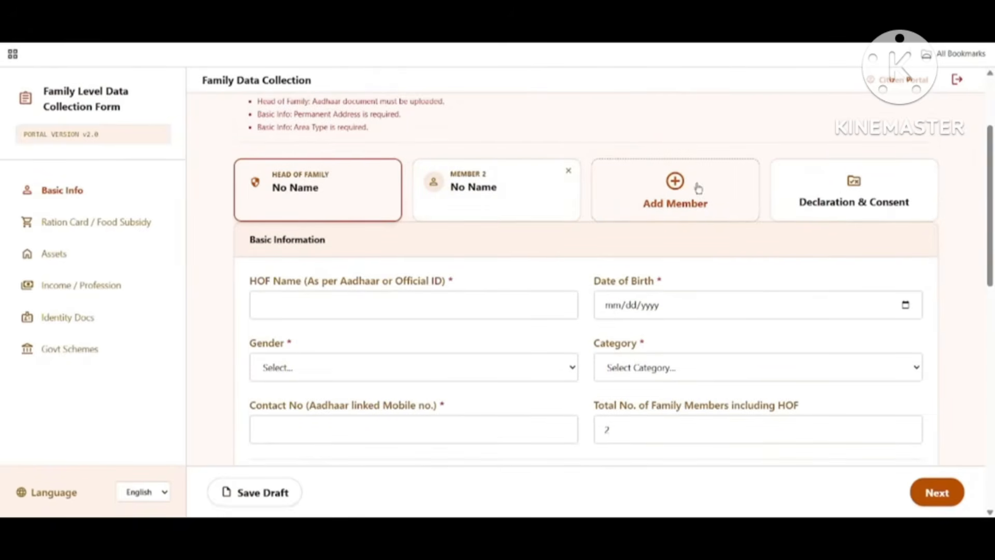
{"action": "left_click", "coordinate": [689, 197]}
{"action": "scroll", "coordinate": [596, 242], "scroll_direction": "down", "scroll_amount": 3}
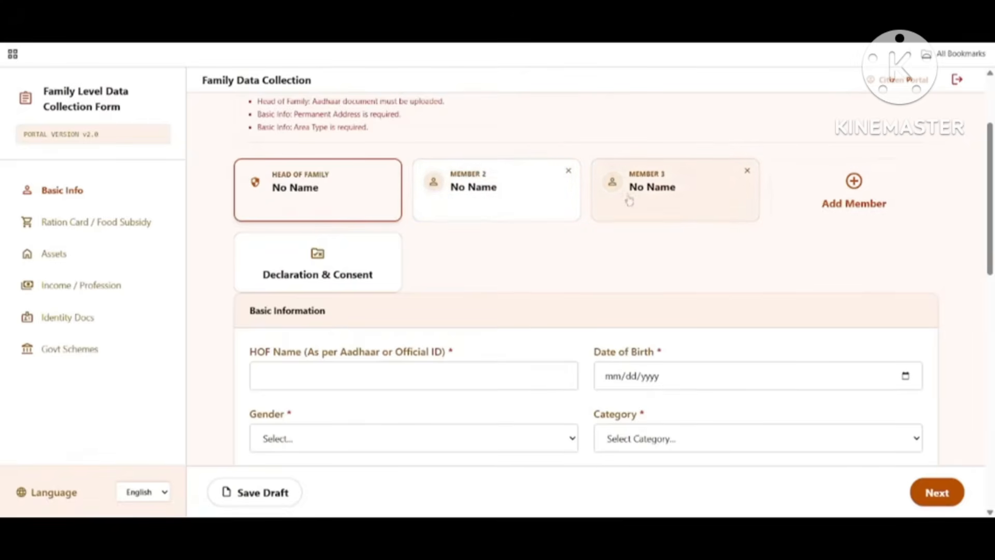
{"action": "left_click", "coordinate": [856, 197]}
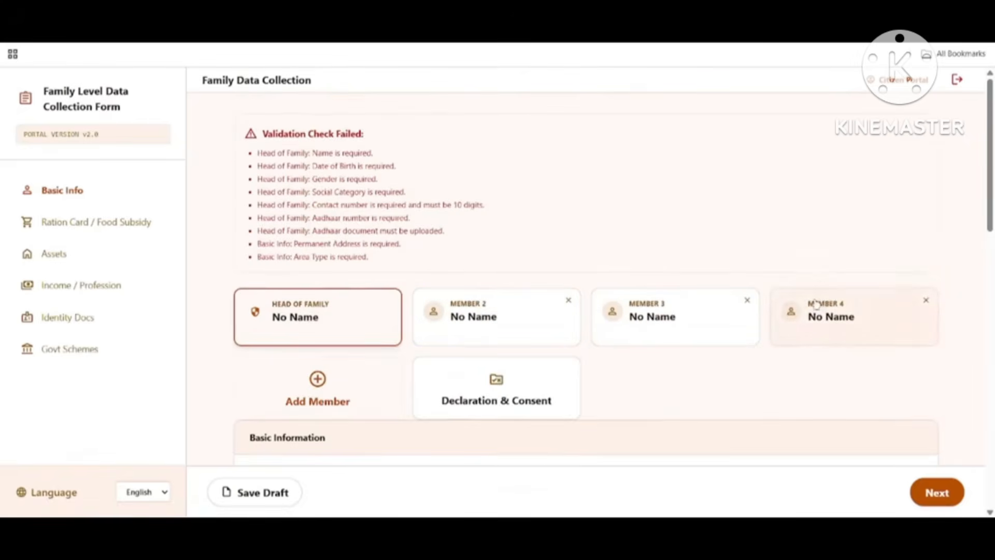
{"action": "scroll", "coordinate": [784, 213], "scroll_direction": "down", "scroll_amount": 1}
{"action": "scroll", "coordinate": [609, 286], "scroll_direction": "down", "scroll_amount": 1}
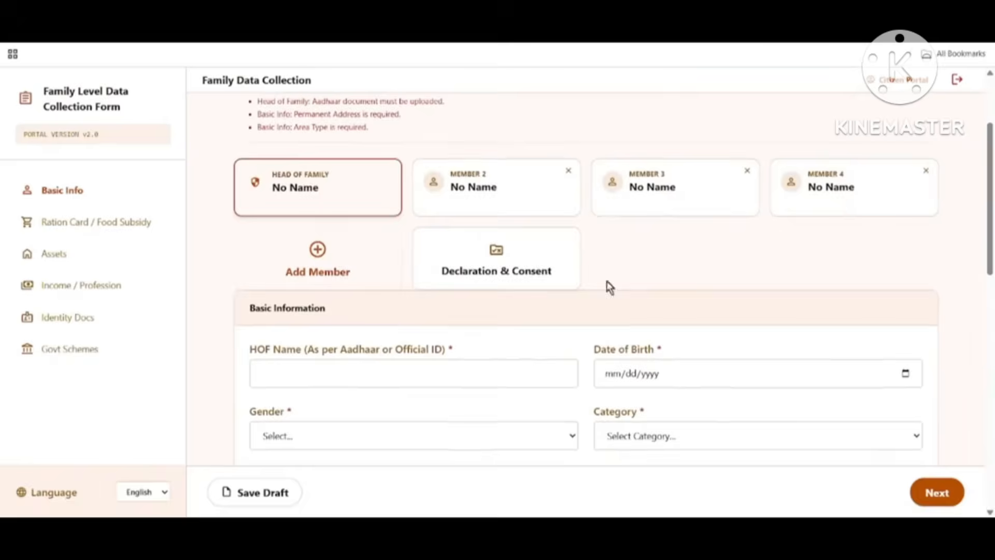
{"action": "left_click", "coordinate": [322, 267]}
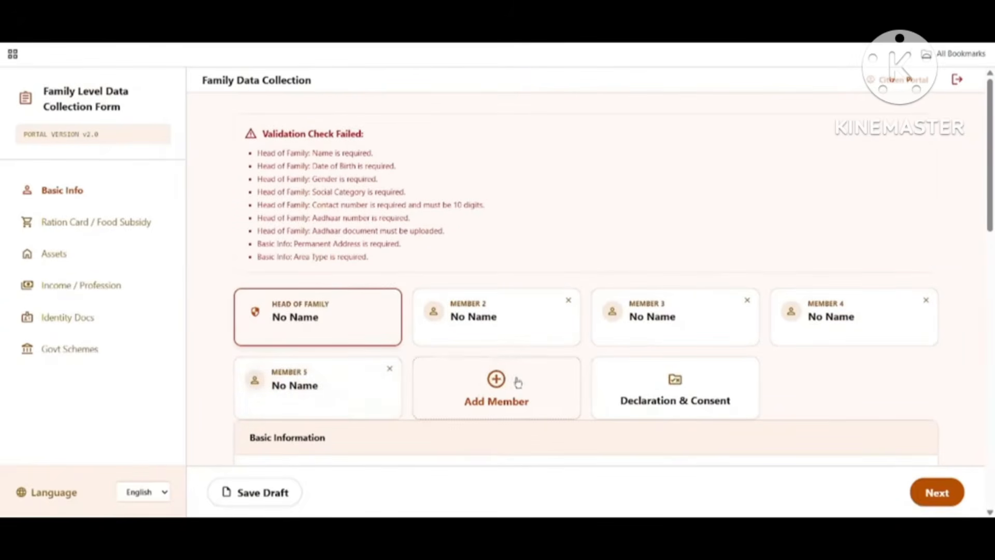
Step: Remove Member 5 and Member 4, leaving three family members
{"action": "left_click", "coordinate": [390, 370]}
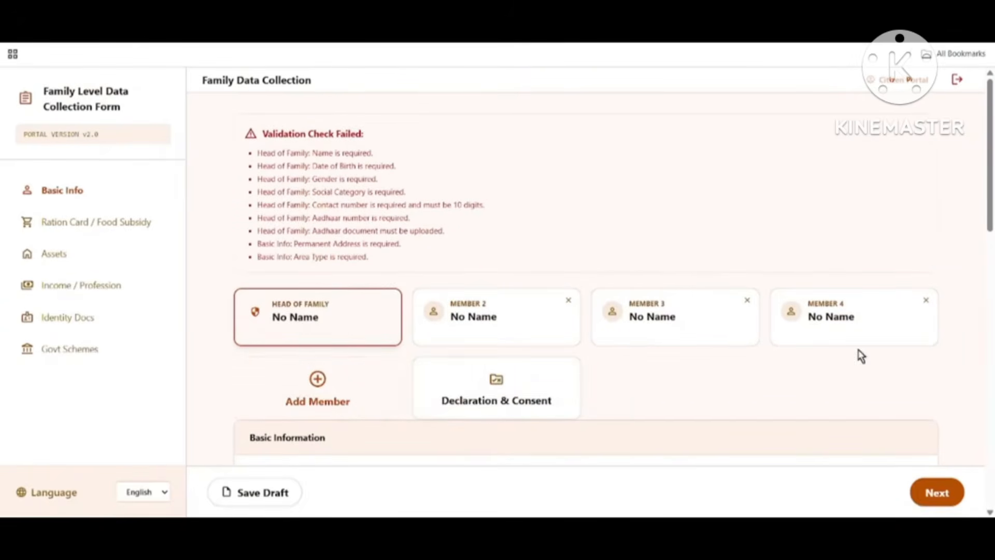
{"action": "left_click", "coordinate": [928, 302]}
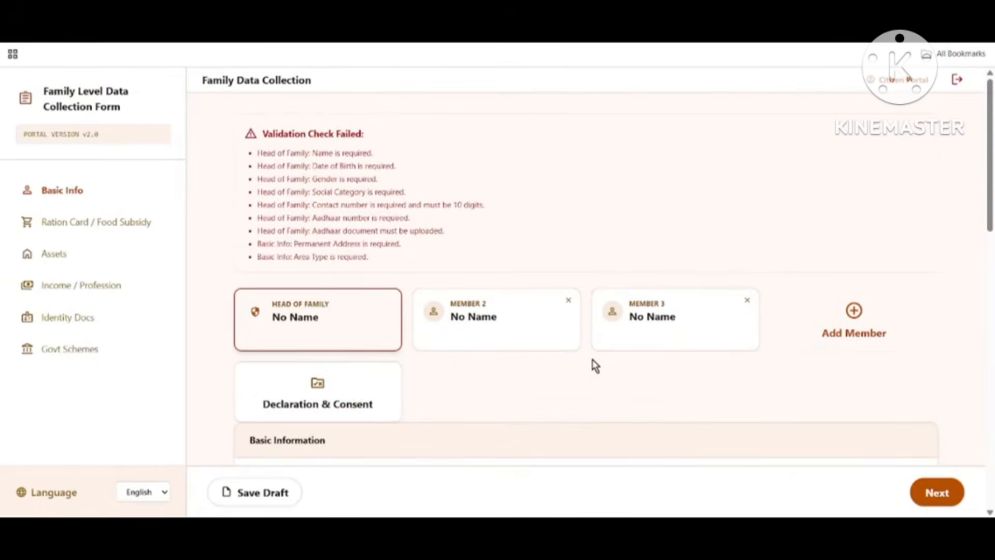
{"action": "scroll", "coordinate": [581, 340], "scroll_direction": "down", "scroll_amount": 1}
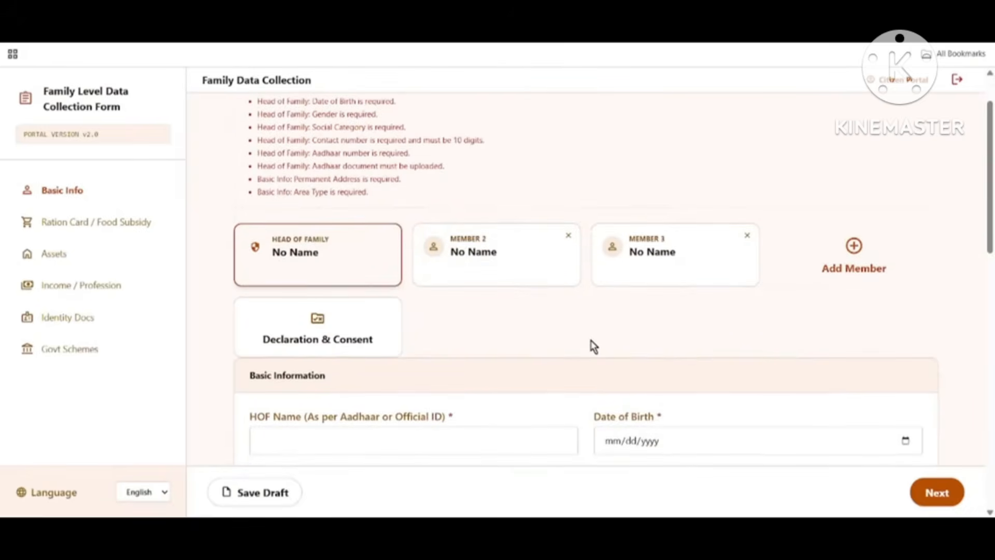
{"action": "scroll", "coordinate": [594, 347], "scroll_direction": "down", "scroll_amount": 4}
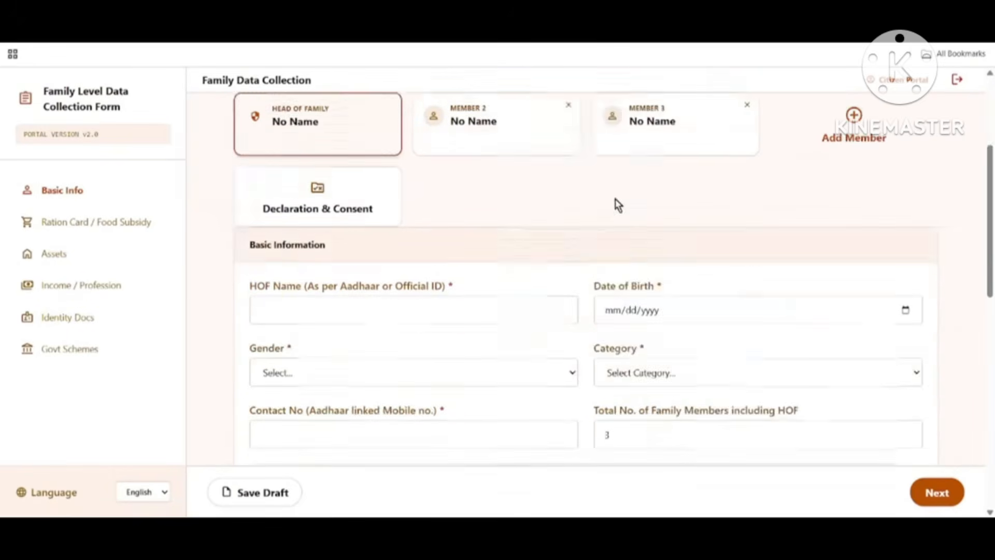
Step: Fill in the head of family's name and set Date of Birth to 02/07/1990
{"action": "left_click_drag", "start_coordinate": [247, 119], "coordinate": [346, 135]}
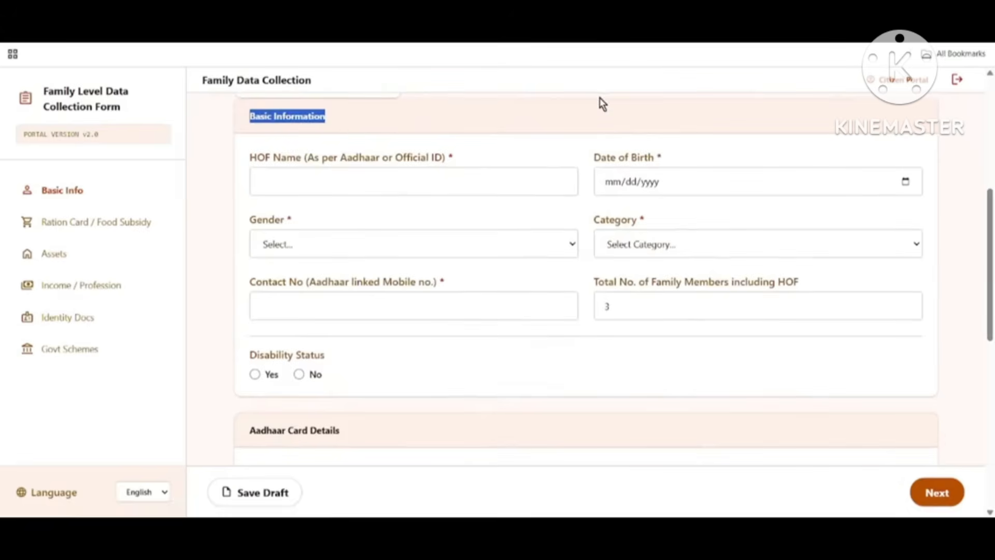
{"action": "left_click_drag", "start_coordinate": [245, 153], "coordinate": [440, 171]}
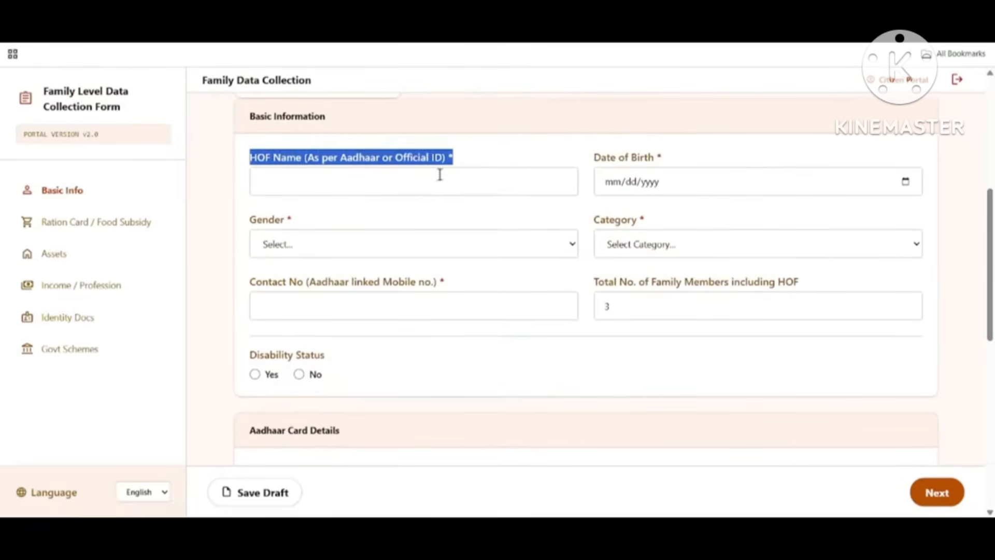
{"action": "left_click", "coordinate": [322, 186]}
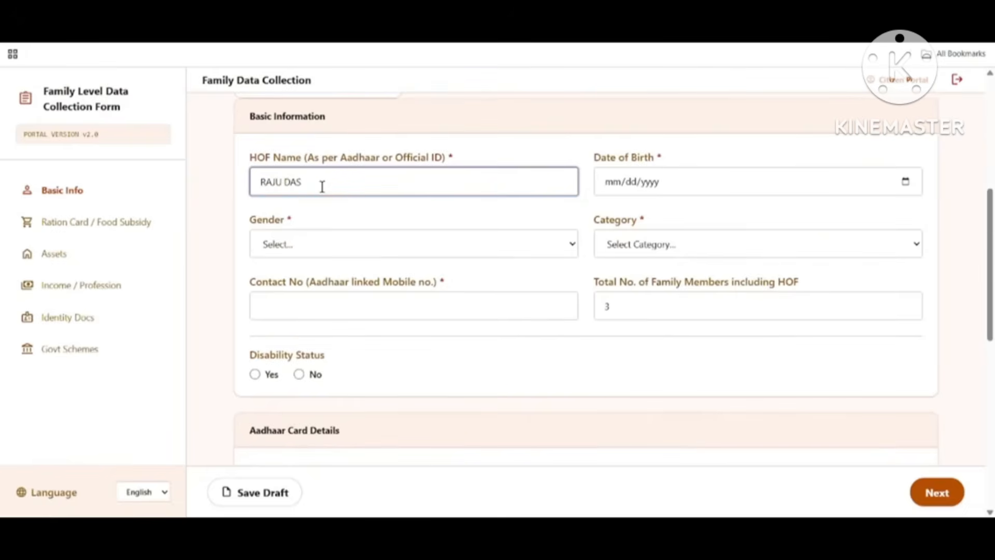
{"action": "left_click_drag", "start_coordinate": [591, 164], "coordinate": [721, 190]}
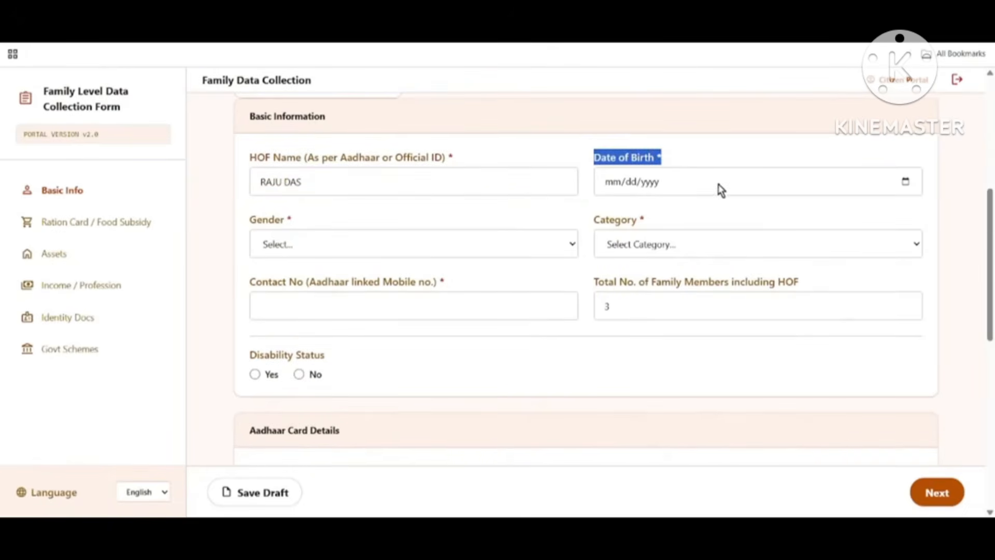
{"action": "left_click", "coordinate": [906, 187]}
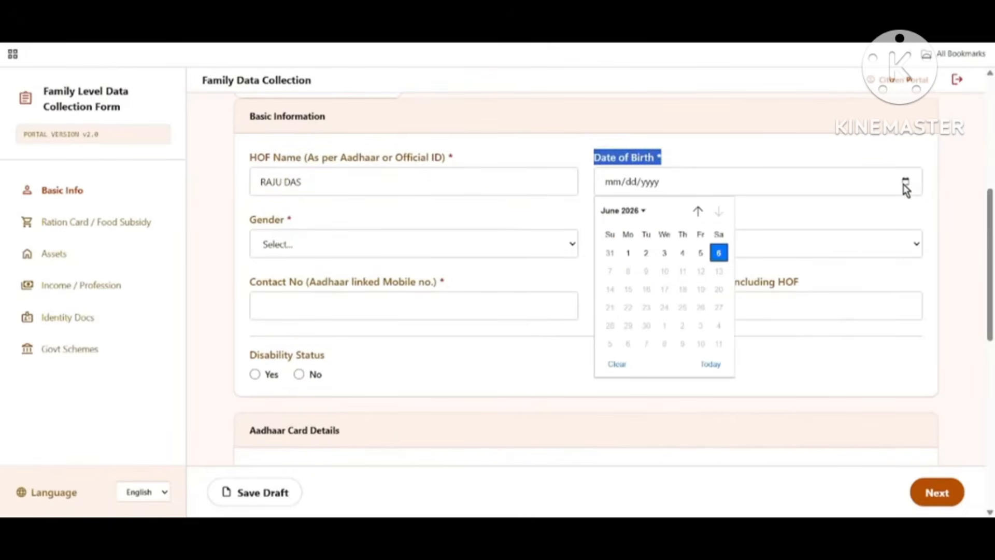
{"action": "left_click", "coordinate": [622, 214]}
{"action": "scroll", "coordinate": [622, 293], "scroll_direction": "up", "scroll_amount": 3}
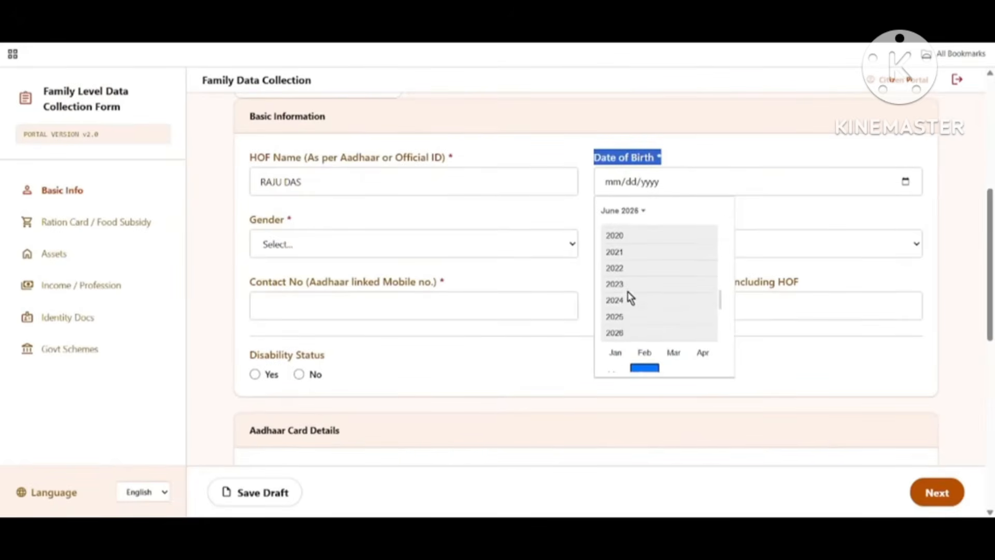
{"action": "scroll", "coordinate": [619, 285], "scroll_direction": "up", "scroll_amount": 6}
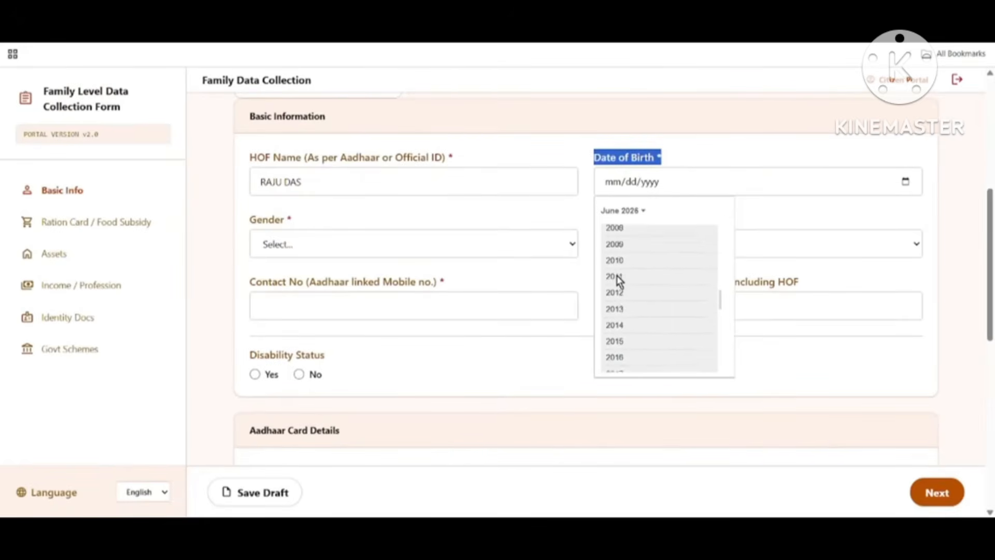
{"action": "scroll", "coordinate": [619, 283], "scroll_direction": "up", "scroll_amount": 4}
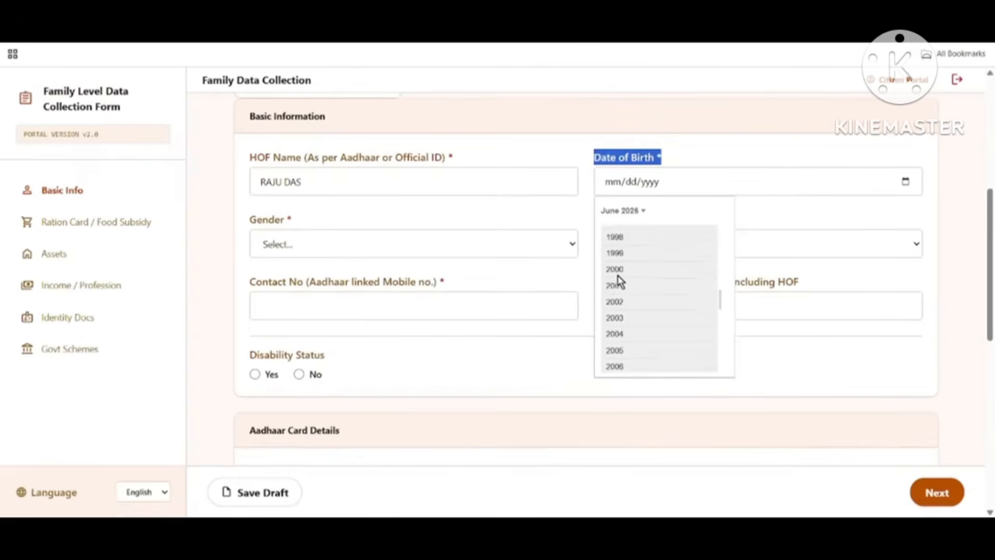
{"action": "scroll", "coordinate": [621, 283], "scroll_direction": "up", "scroll_amount": 3}
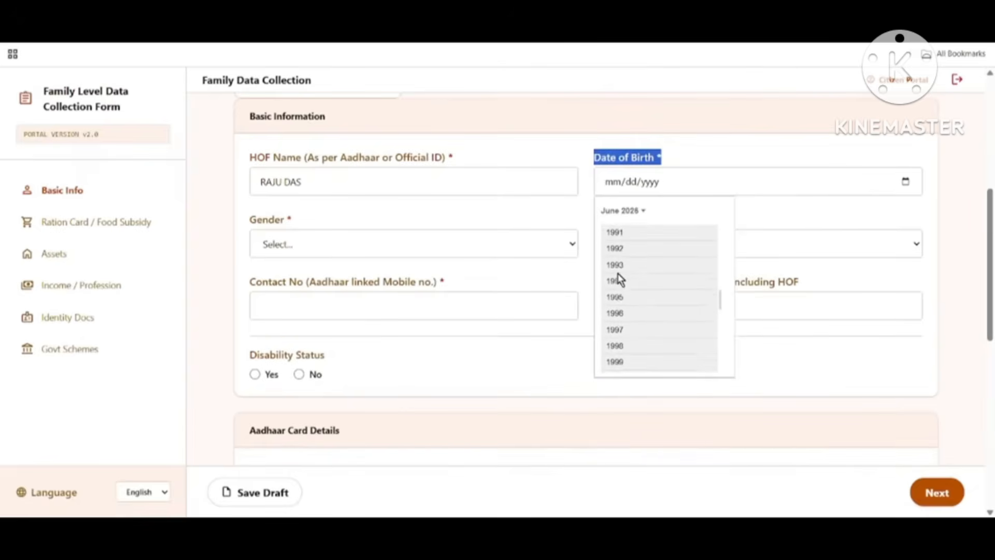
{"action": "scroll", "coordinate": [619, 280], "scroll_direction": "up", "scroll_amount": 1}
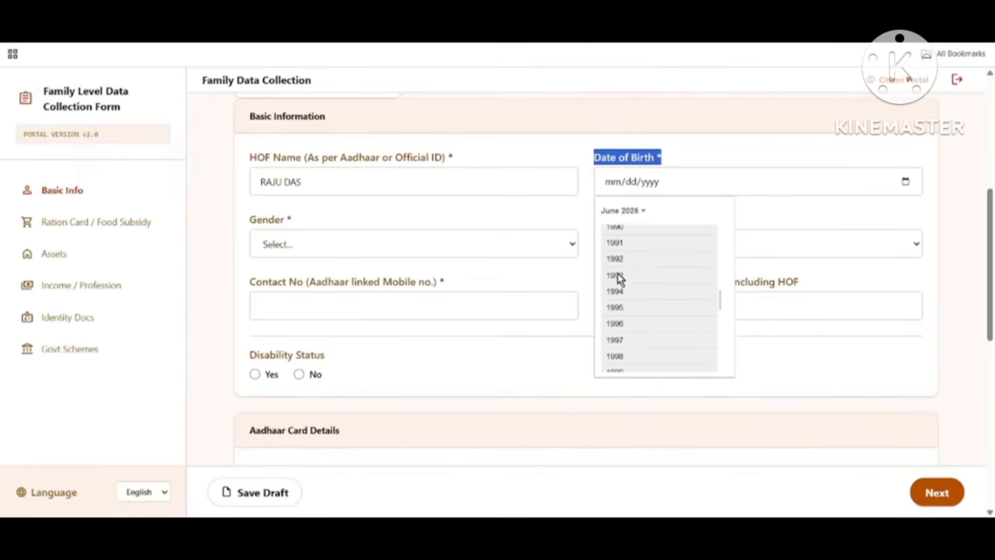
{"action": "left_click", "coordinate": [616, 232]}
Step: Set the head's Gender to Male and Category to UR (Unreserved Category)
{"action": "left_click", "coordinate": [369, 250]}
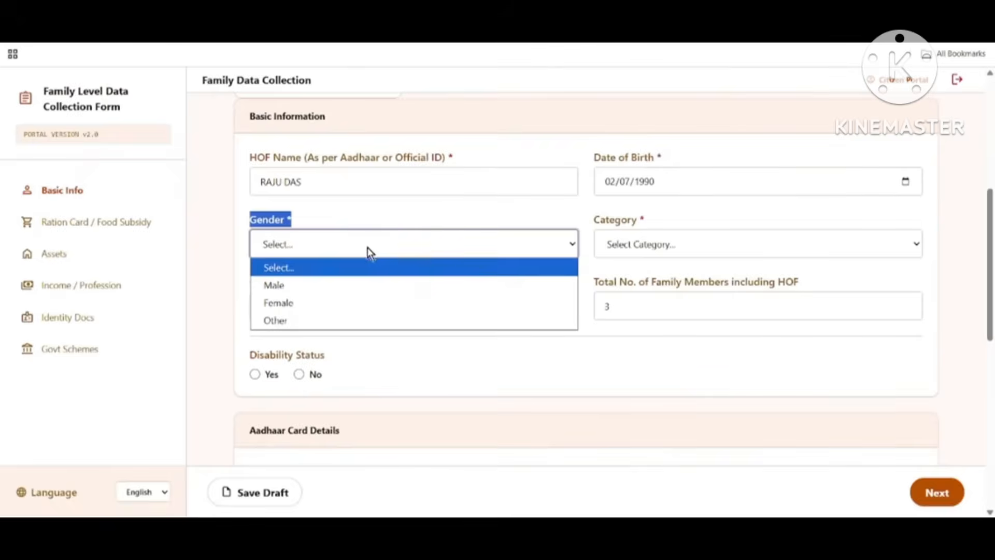
{"action": "left_click", "coordinate": [287, 288]}
{"action": "left_click", "coordinate": [649, 235]}
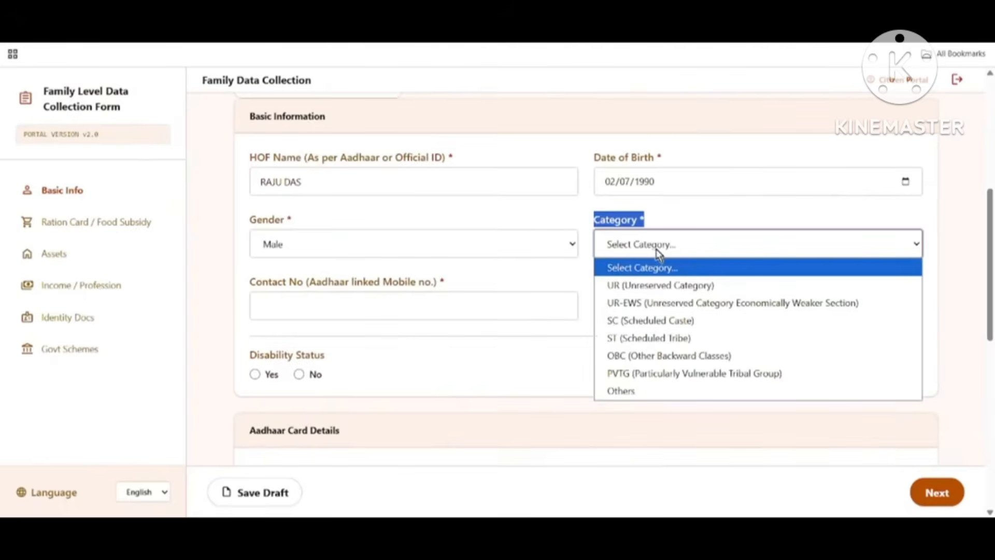
{"action": "left_click", "coordinate": [644, 285]}
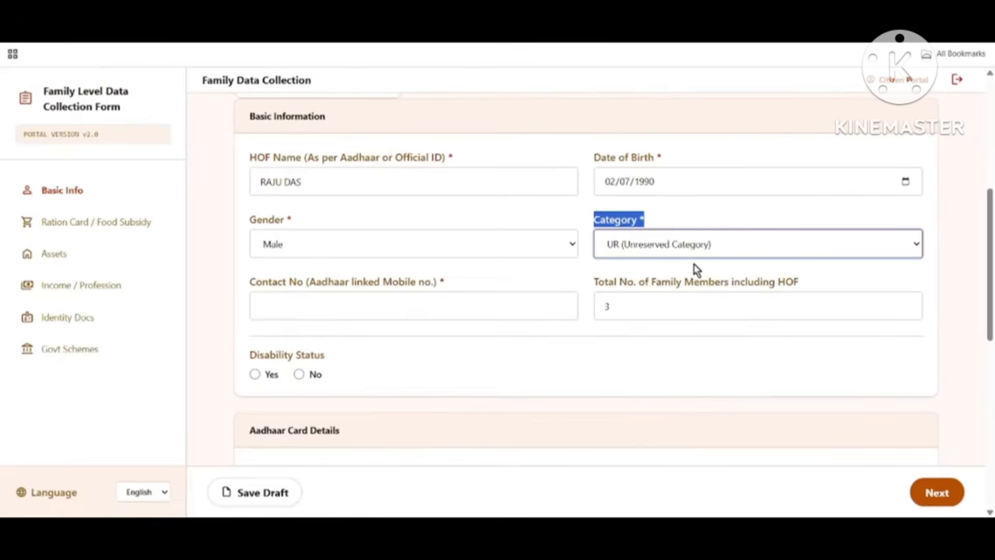
{"action": "left_click_drag", "start_coordinate": [250, 281], "coordinate": [435, 291]}
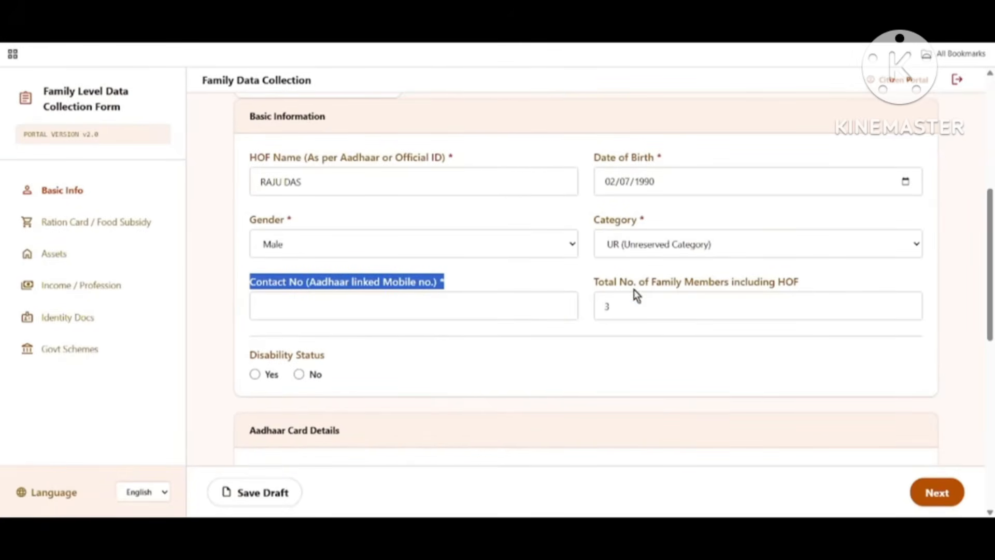
Step: Add a Member 4 entry, then remove it to keep only Members 2 and 3
{"action": "left_click_drag", "start_coordinate": [595, 285], "coordinate": [771, 294]}
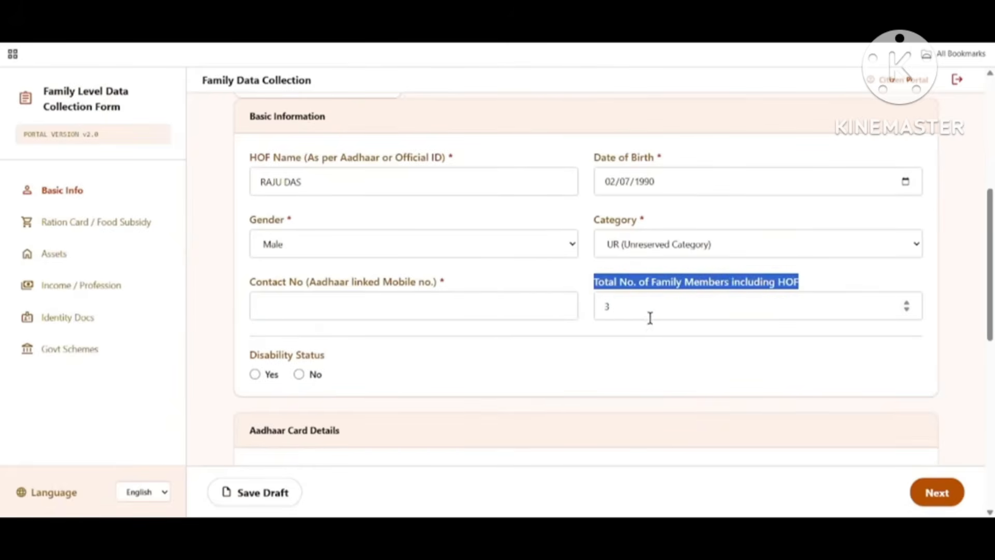
{"action": "scroll", "coordinate": [658, 321], "scroll_direction": "up", "scroll_amount": 4}
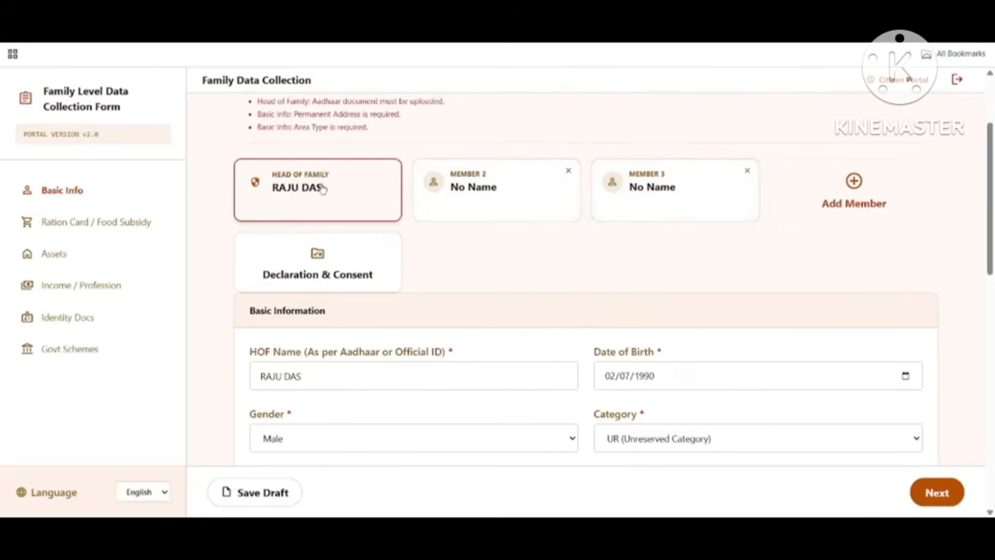
{"action": "left_click", "coordinate": [871, 194]}
{"action": "scroll", "coordinate": [862, 347], "scroll_direction": "down", "scroll_amount": 5}
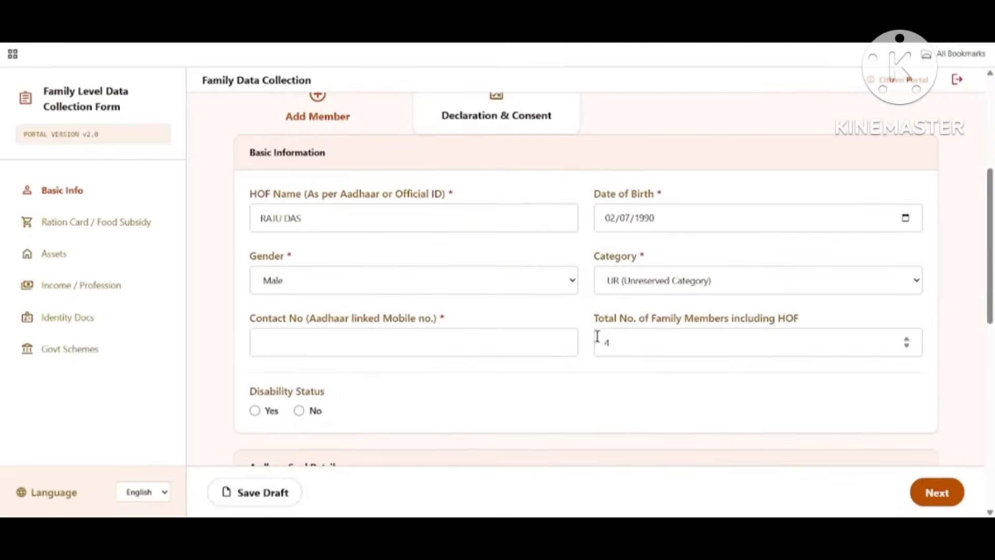
{"action": "scroll", "coordinate": [648, 344], "scroll_direction": "up", "scroll_amount": 3}
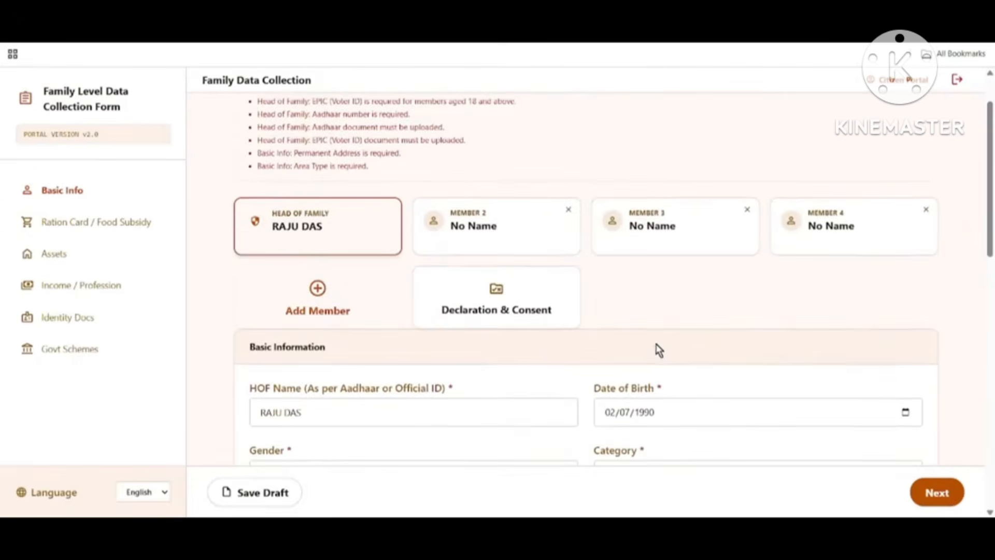
{"action": "left_click", "coordinate": [925, 210]}
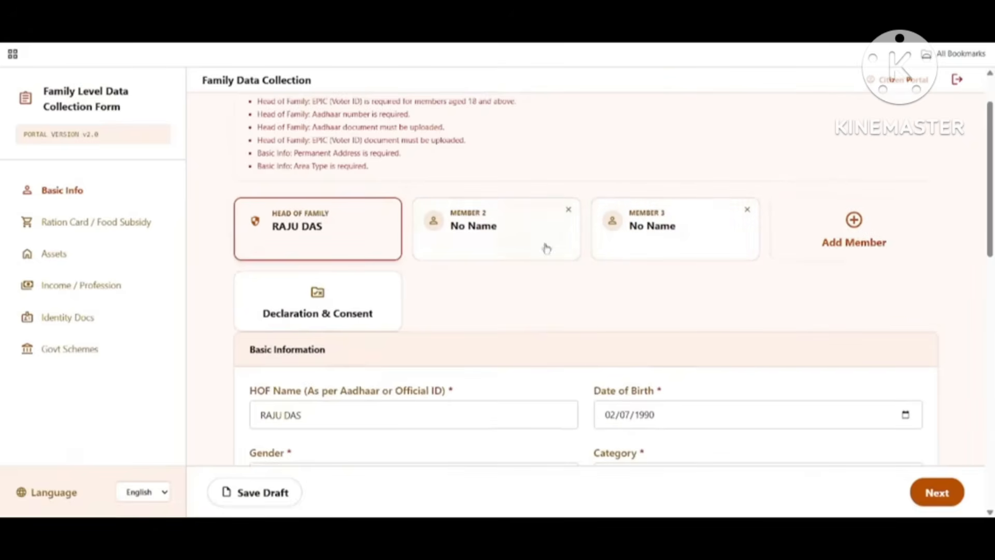
{"action": "scroll", "coordinate": [682, 282], "scroll_direction": "down", "scroll_amount": 3}
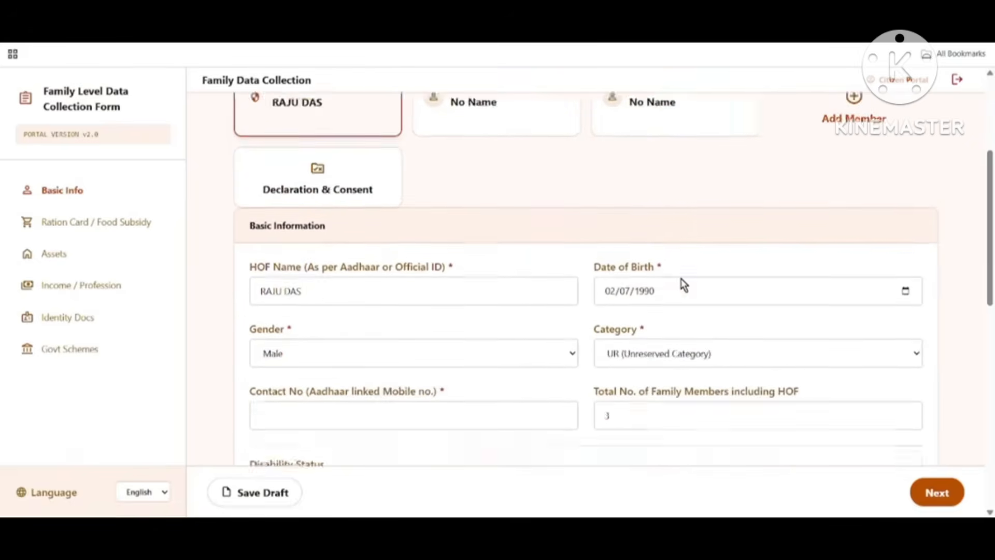
{"action": "scroll", "coordinate": [648, 340], "scroll_direction": "down", "scroll_amount": 2}
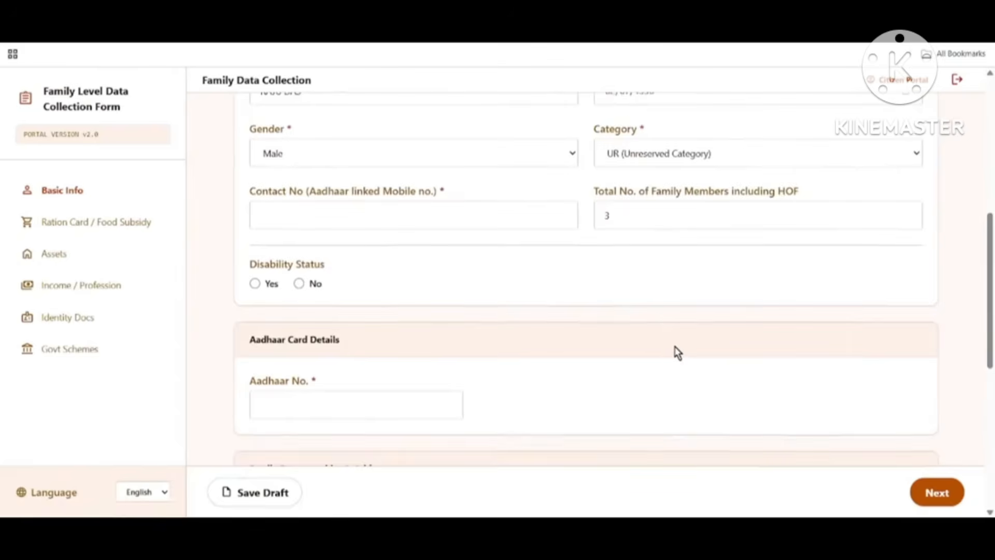
Step: Try Disability Status Yes to view the certificate fields, then set it to No
{"action": "left_click_drag", "start_coordinate": [251, 267], "coordinate": [482, 271]}
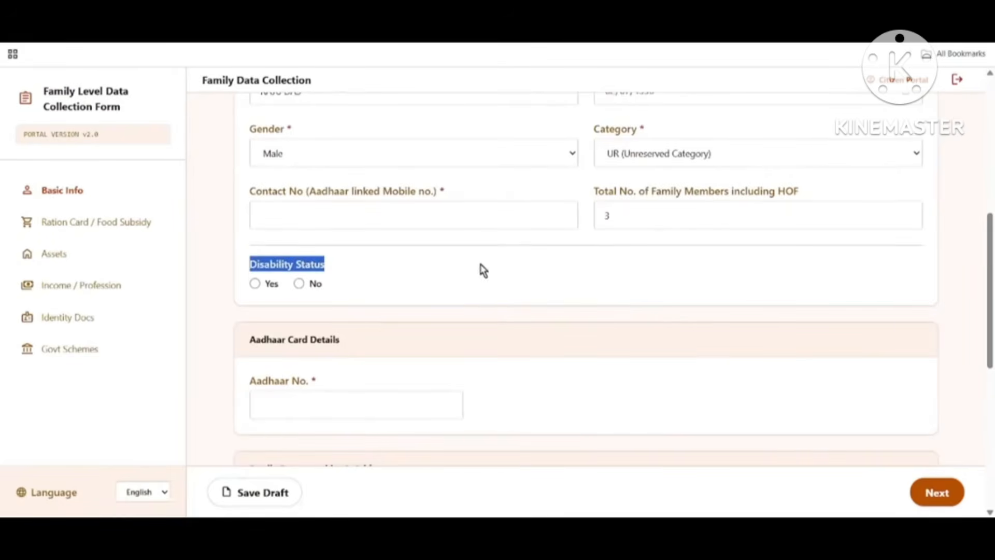
{"action": "left_click", "coordinate": [255, 284]}
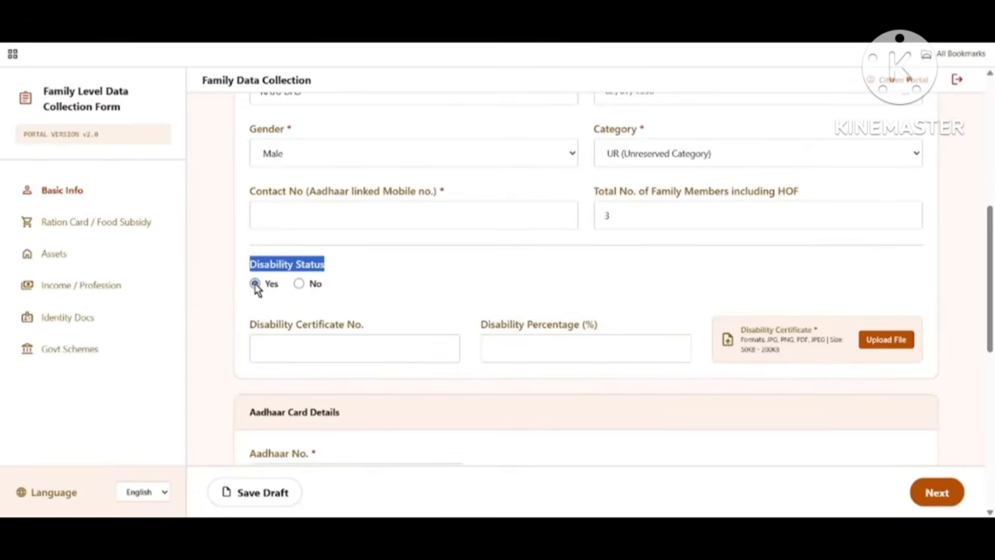
{"action": "left_click_drag", "start_coordinate": [246, 321], "coordinate": [387, 334]}
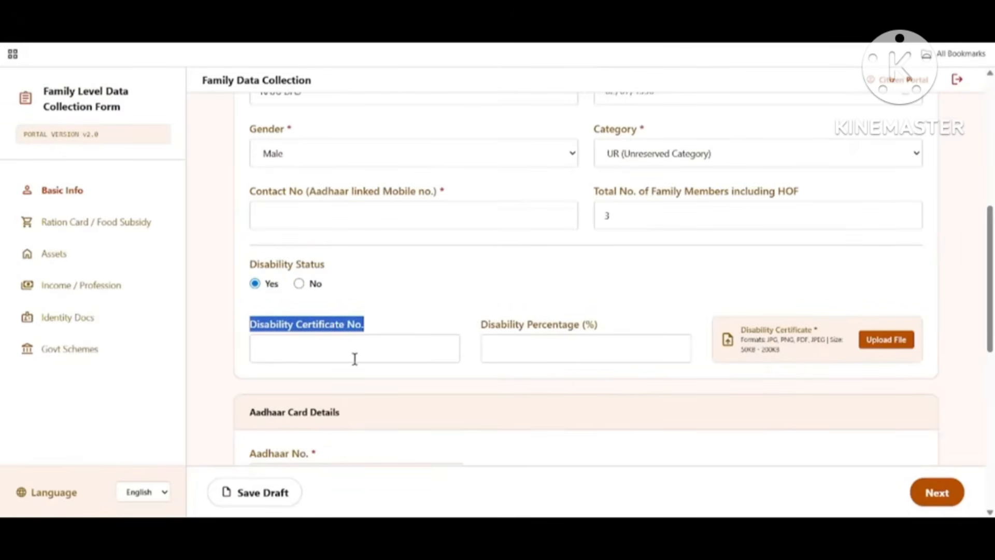
{"action": "left_click_drag", "start_coordinate": [491, 324], "coordinate": [612, 332]}
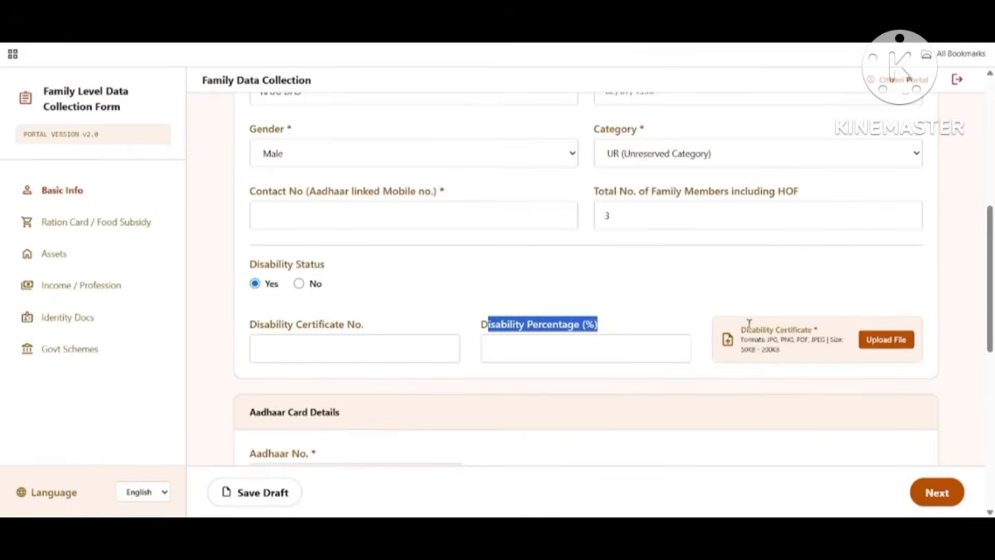
{"action": "left_click_drag", "start_coordinate": [740, 331], "coordinate": [860, 346]}
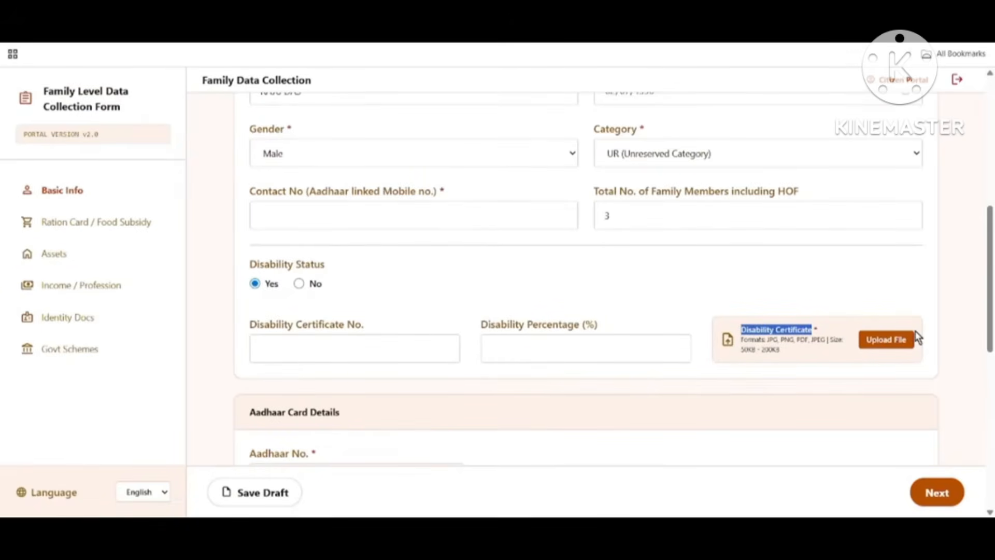
{"action": "left_click", "coordinate": [300, 284]}
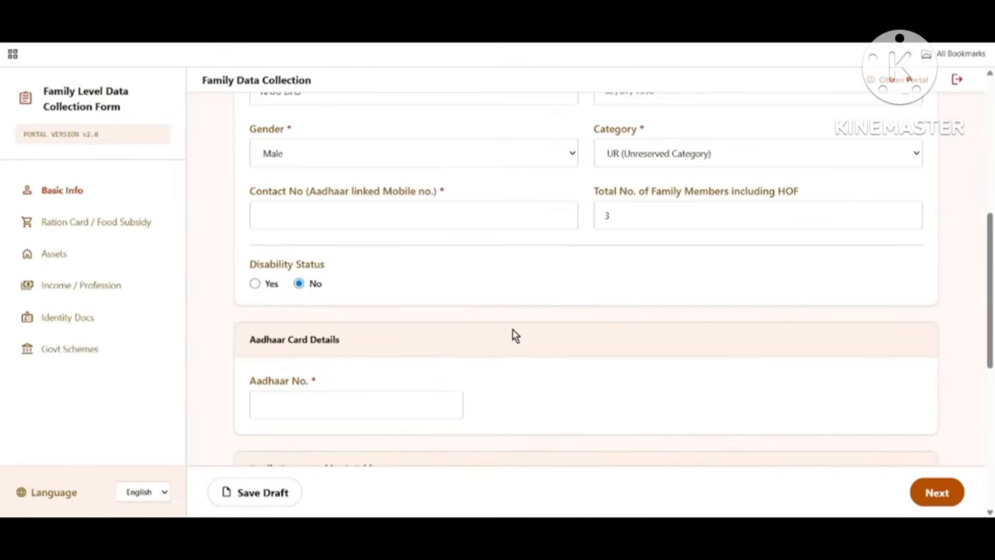
Step: Upload the head's Aadhaar card document within the 50KB - 200KB size limit
{"action": "scroll", "coordinate": [515, 336], "scroll_direction": "down", "scroll_amount": 3}
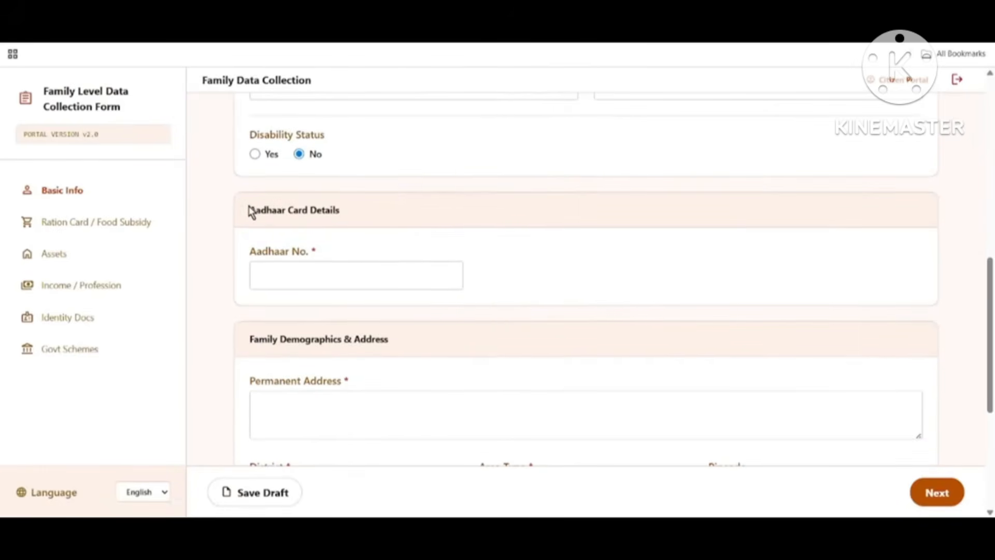
{"action": "left_click_drag", "start_coordinate": [251, 212], "coordinate": [375, 222]}
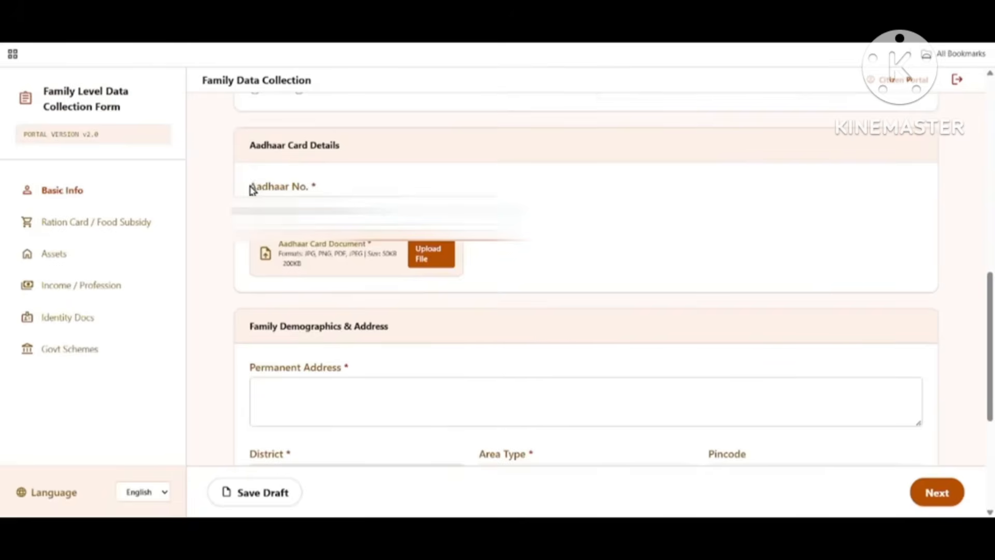
{"action": "left_click_drag", "start_coordinate": [251, 186], "coordinate": [372, 194]}
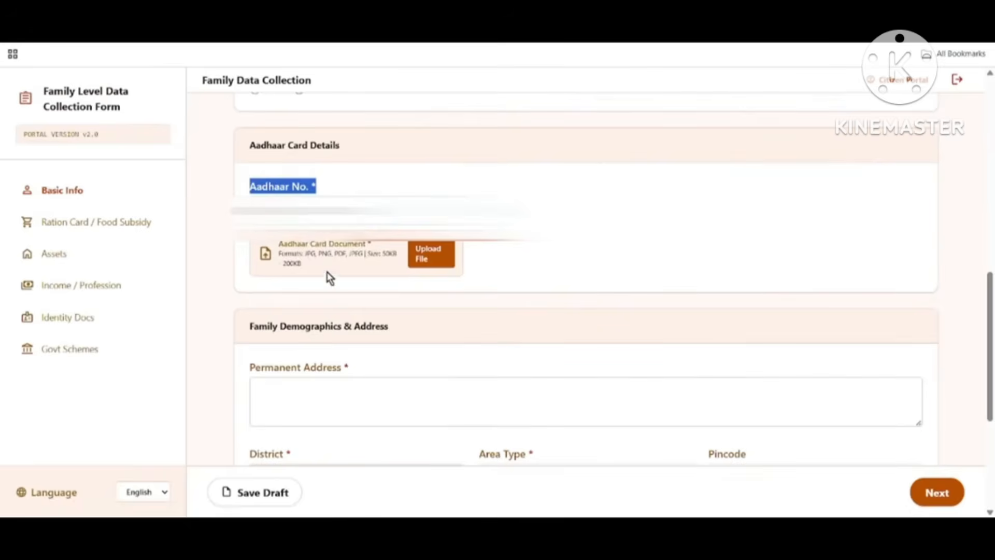
{"action": "left_click_drag", "start_coordinate": [278, 245], "coordinate": [369, 245]}
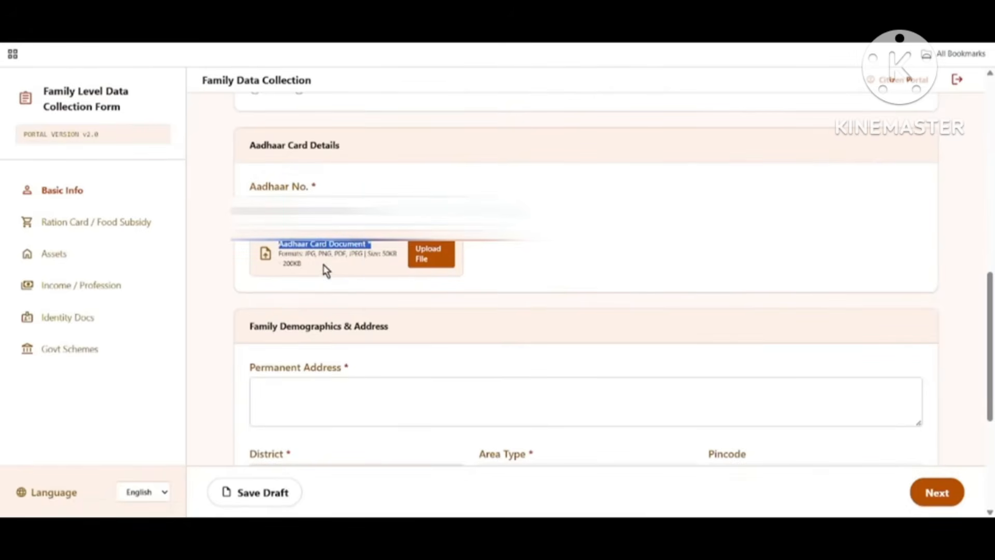
{"action": "left_click_drag", "start_coordinate": [303, 254], "coordinate": [353, 258]}
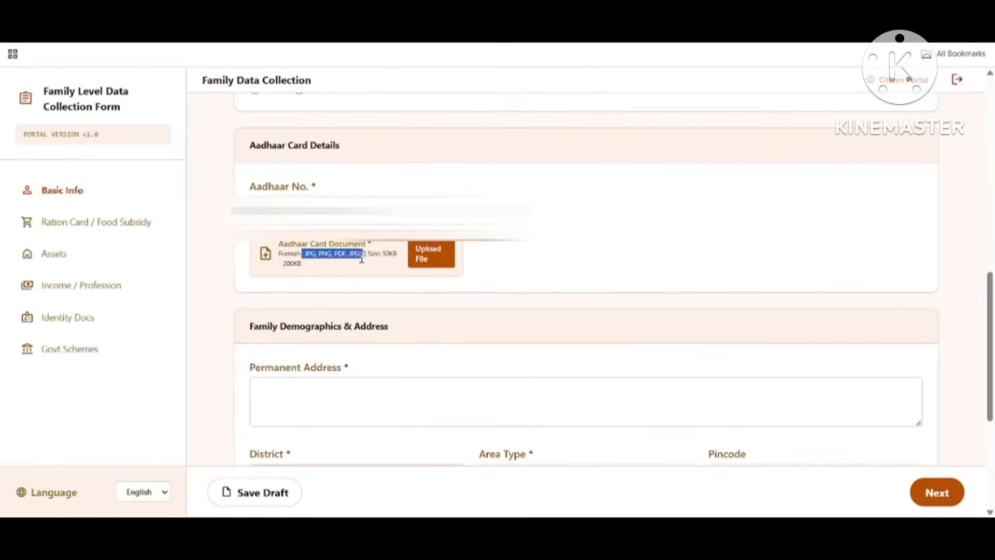
{"action": "left_click_drag", "start_coordinate": [379, 253], "coordinate": [404, 269]}
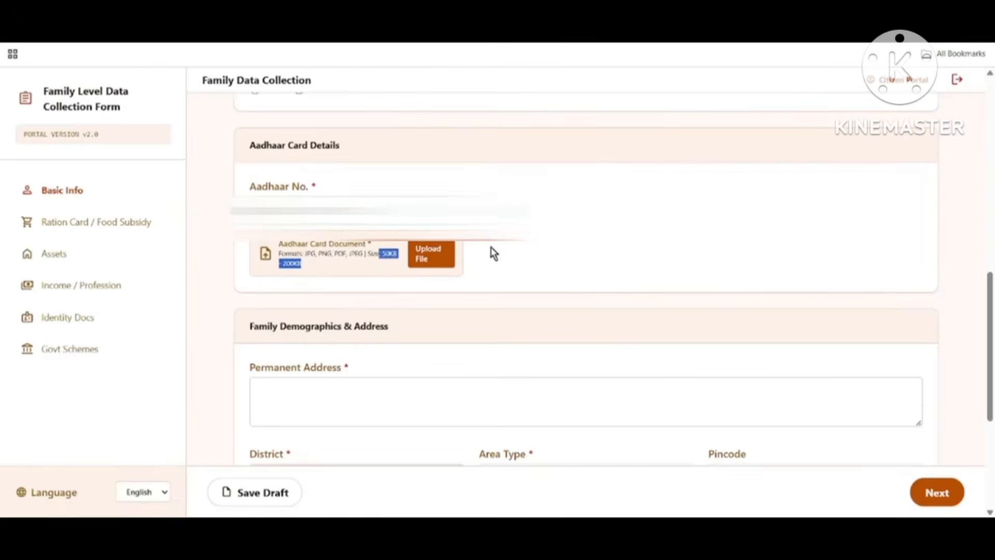
{"action": "left_click", "coordinate": [442, 262]}
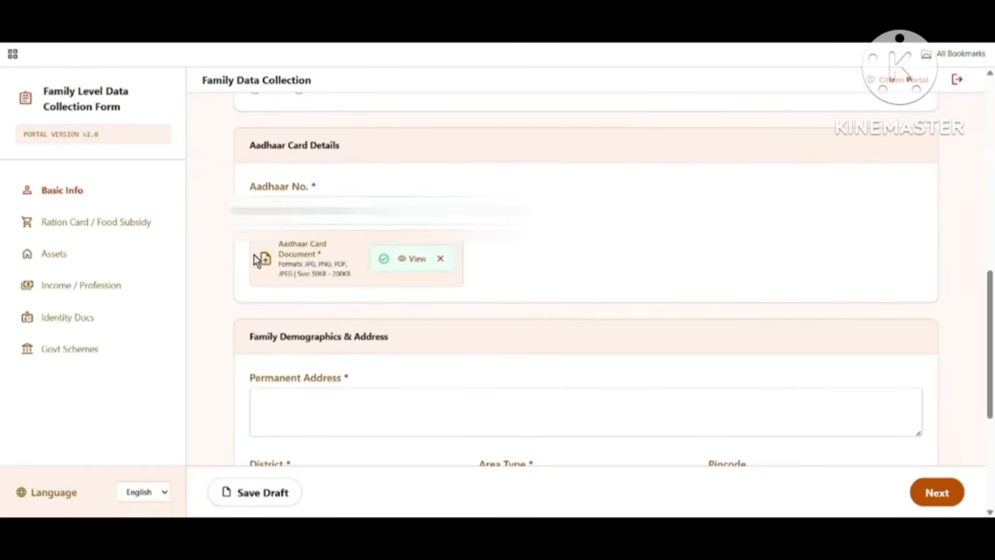
Step: Set the permanent address Area Type to Rural
{"action": "scroll", "coordinate": [253, 210], "scroll_direction": "down", "scroll_amount": 3}
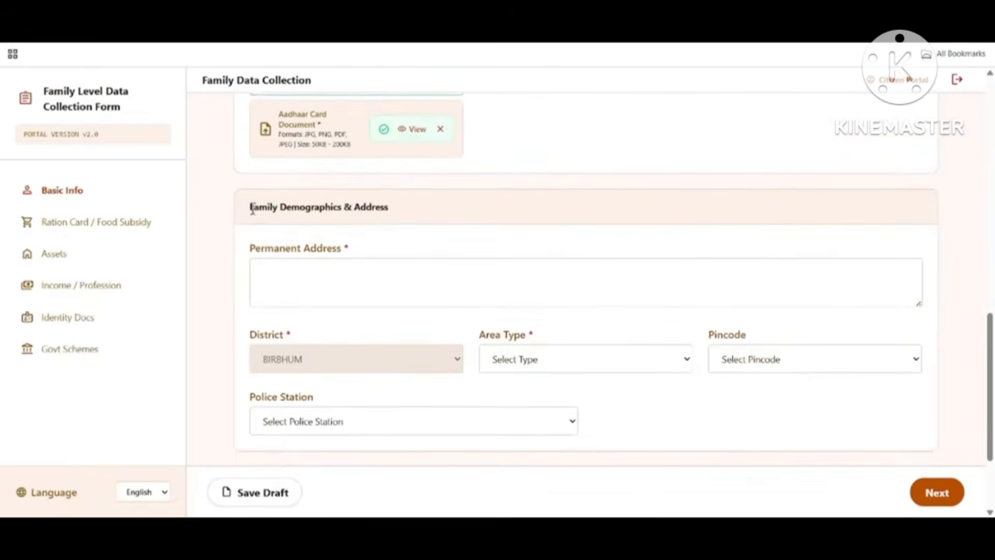
{"action": "left_click_drag", "start_coordinate": [254, 206], "coordinate": [396, 211]}
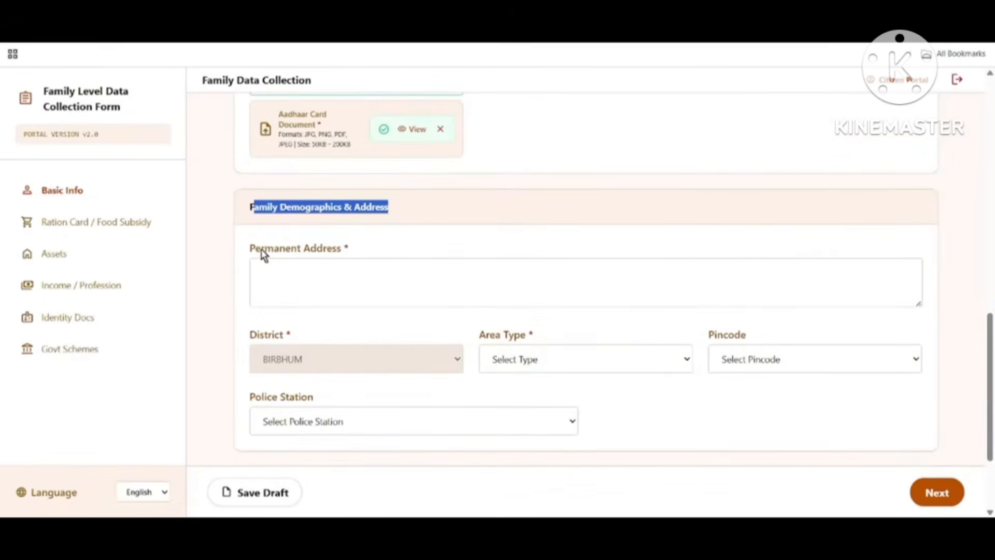
{"action": "left_click_drag", "start_coordinate": [248, 247], "coordinate": [357, 253]}
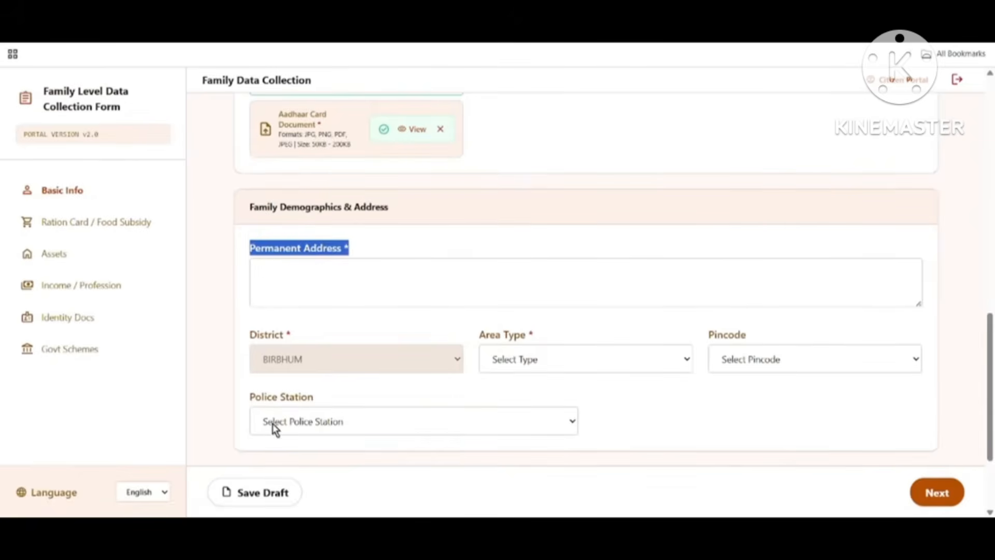
{"action": "left_click_drag", "start_coordinate": [251, 335], "coordinate": [552, 356]}
{"action": "left_click", "coordinate": [555, 359]}
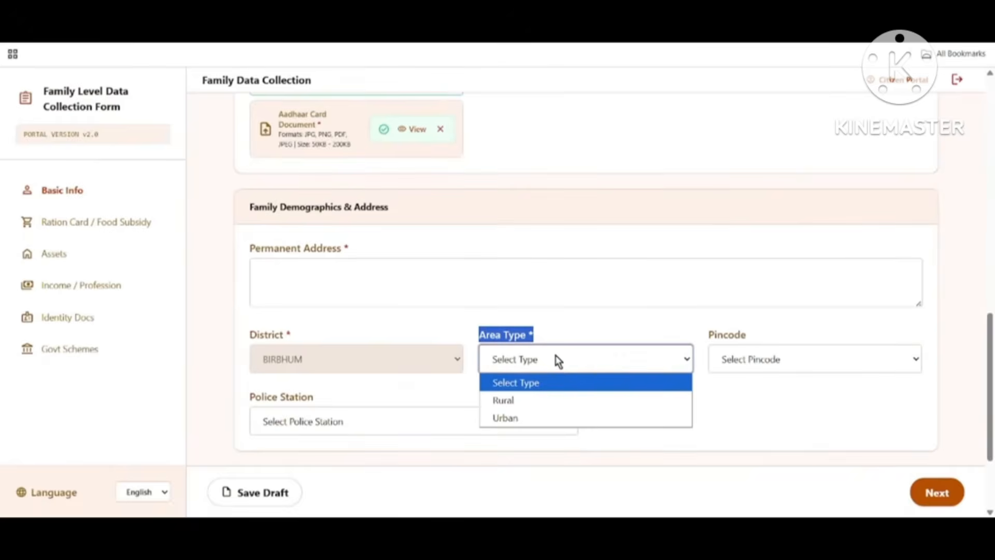
{"action": "left_click", "coordinate": [534, 406]}
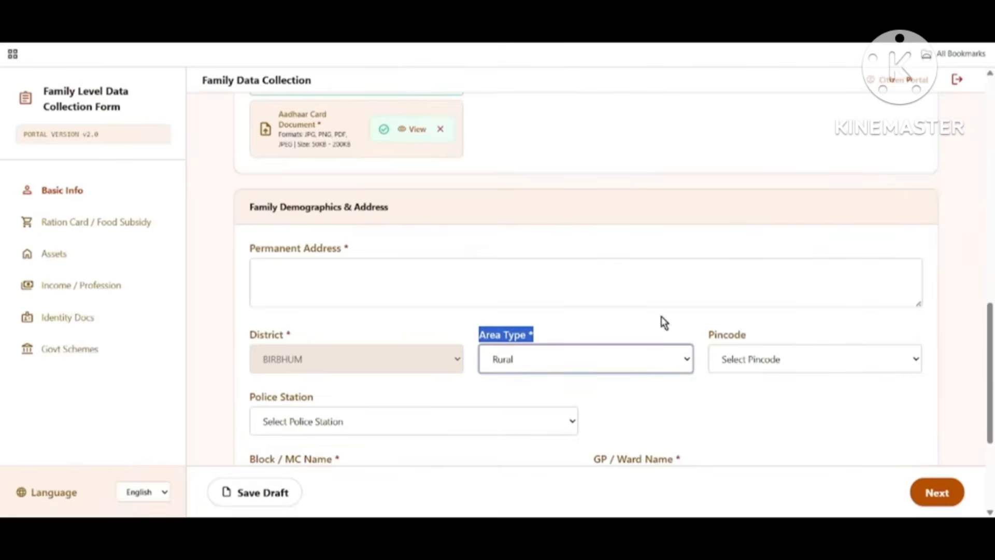
{"action": "left_click", "coordinate": [778, 367]}
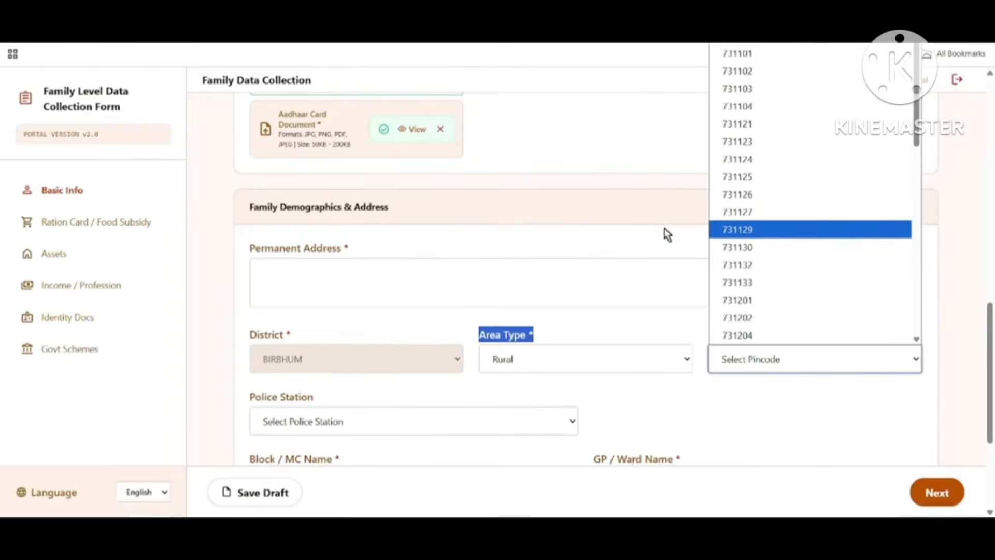
{"action": "left_click", "coordinate": [708, 231]}
Step: Choose Illambazar PS as the police station and MAYURESWAR-II as the block
{"action": "scroll", "coordinate": [596, 418], "scroll_direction": "down", "scroll_amount": 1}
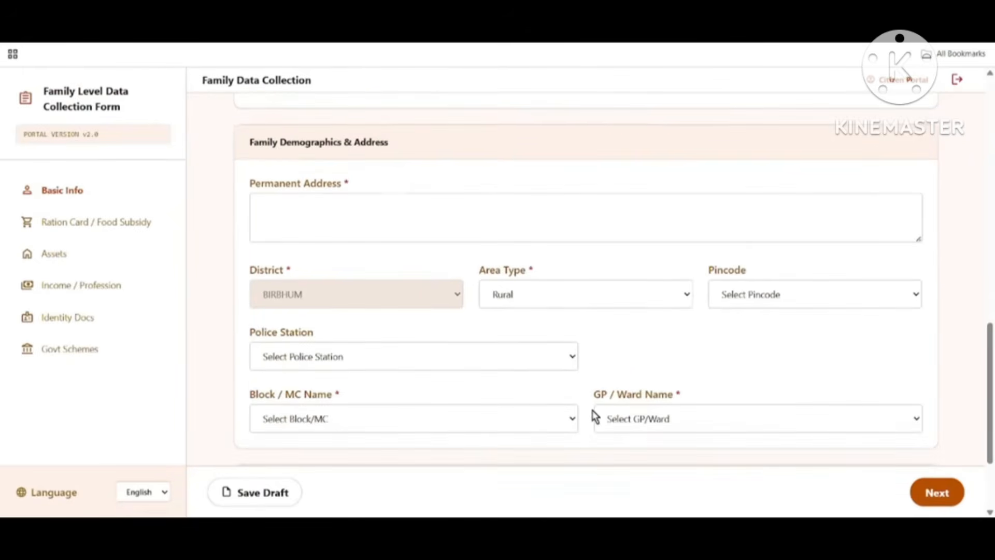
{"action": "left_click_drag", "start_coordinate": [253, 342], "coordinate": [319, 335]}
{"action": "left_click", "coordinate": [352, 358]}
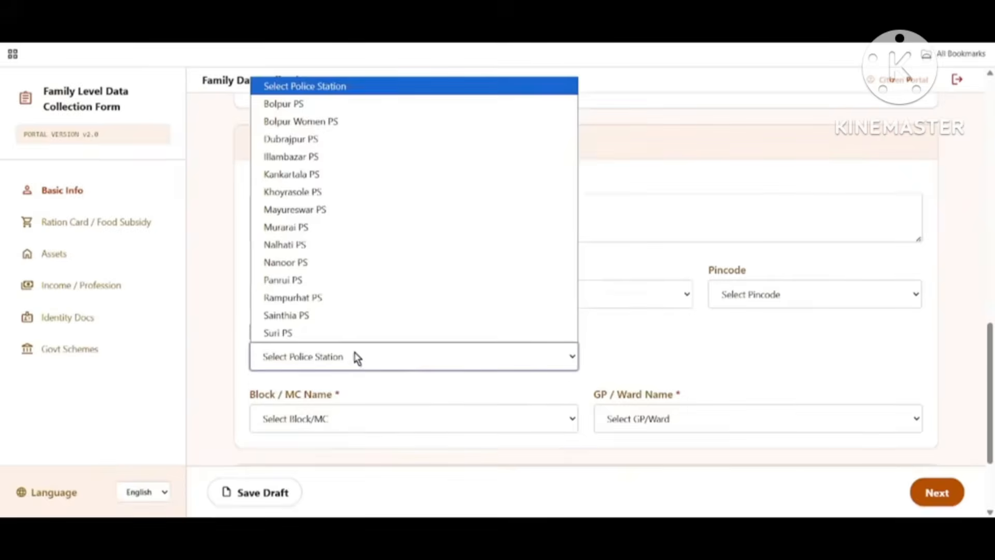
{"action": "left_click", "coordinate": [318, 164]}
{"action": "scroll", "coordinate": [680, 362], "scroll_direction": "down", "scroll_amount": 2}
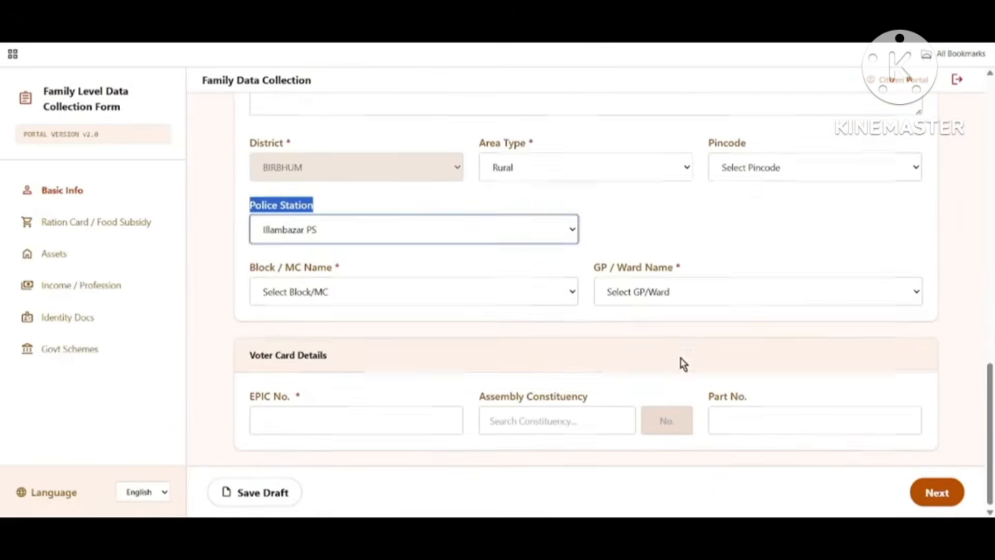
{"action": "left_click_drag", "start_coordinate": [256, 265], "coordinate": [356, 271]}
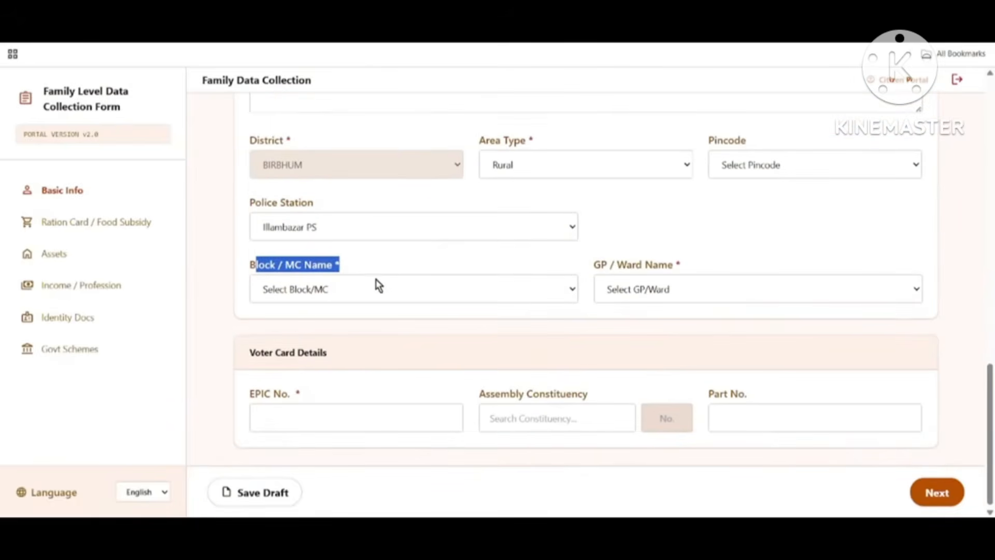
{"action": "left_click", "coordinate": [324, 291]}
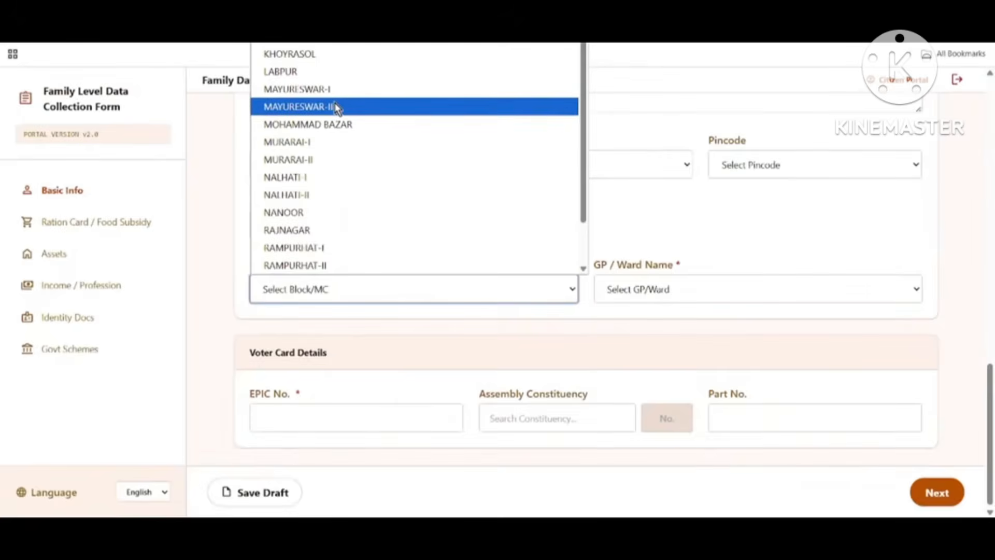
{"action": "left_click", "coordinate": [335, 107]}
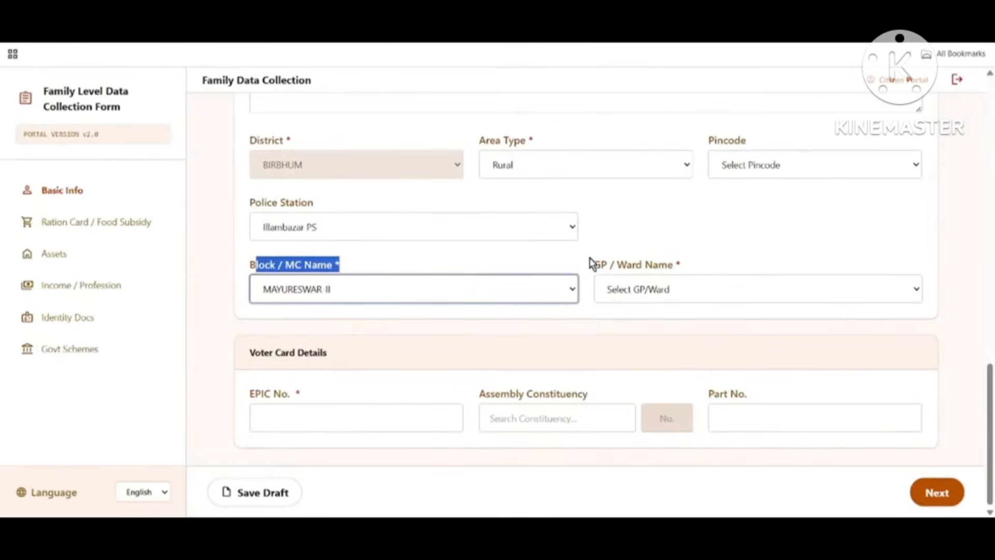
Step: Set the GP / Ward Name to KALESWAR
{"action": "left_click_drag", "start_coordinate": [593, 264], "coordinate": [677, 267]}
{"action": "left_click", "coordinate": [671, 288]}
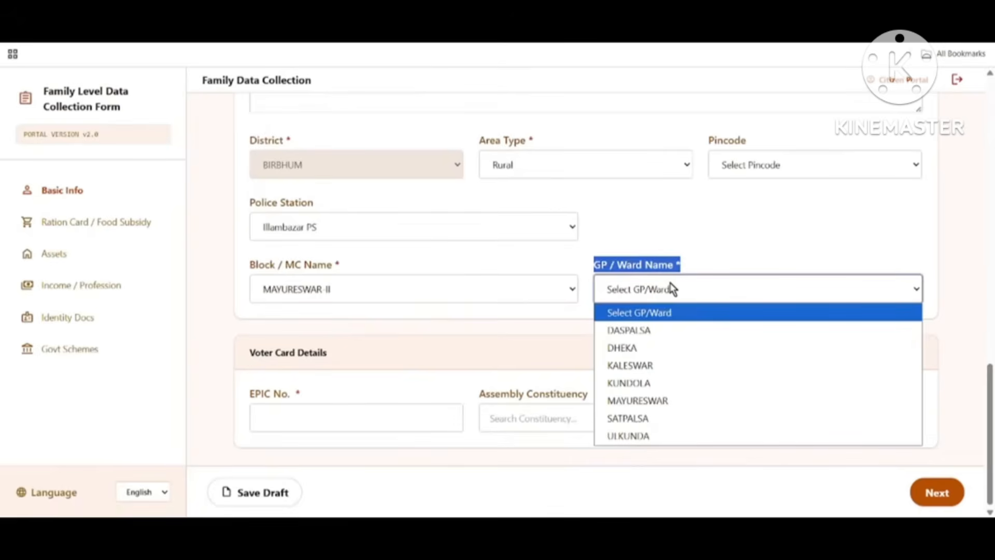
{"action": "left_click", "coordinate": [656, 366]}
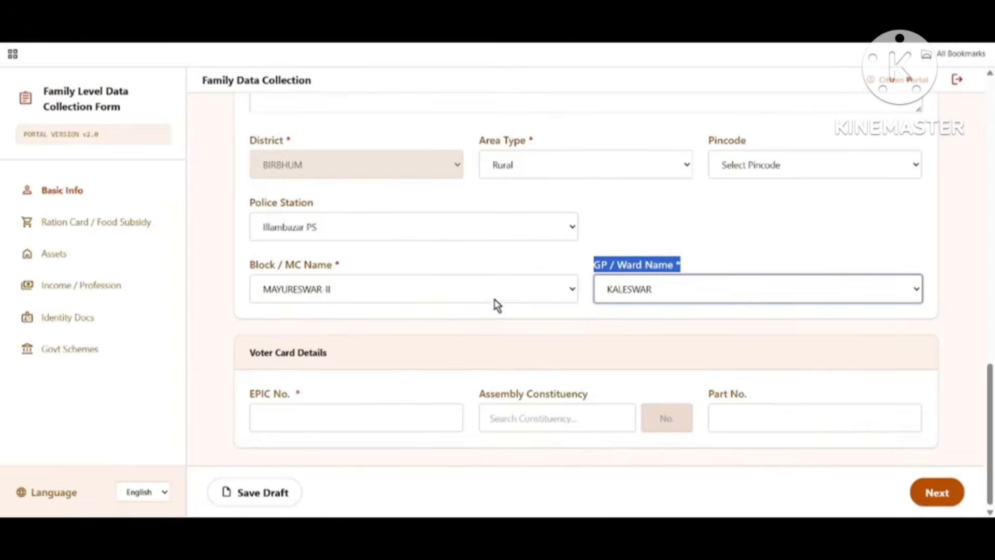
{"action": "scroll", "coordinate": [504, 298], "scroll_direction": "up", "scroll_amount": 1}
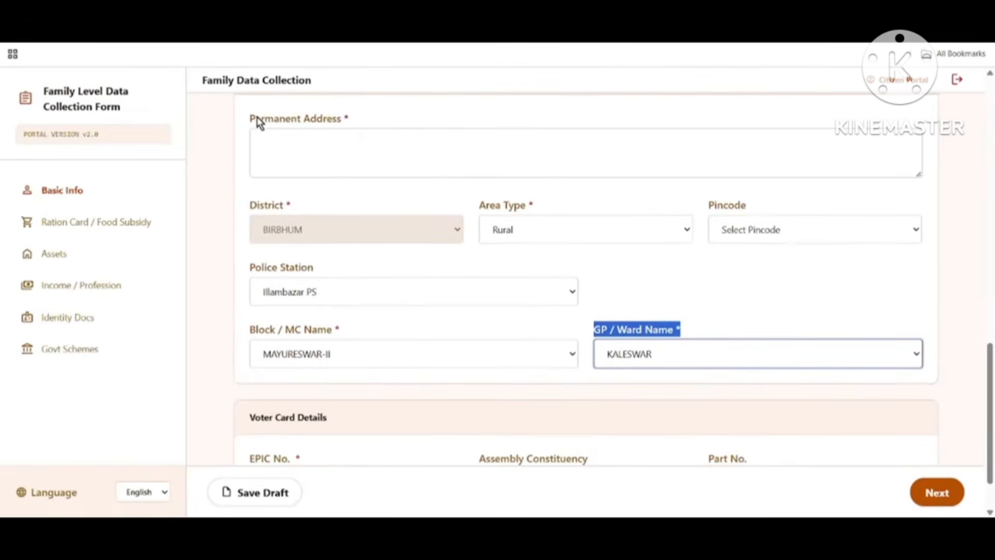
{"action": "left_click_drag", "start_coordinate": [250, 115], "coordinate": [371, 124]}
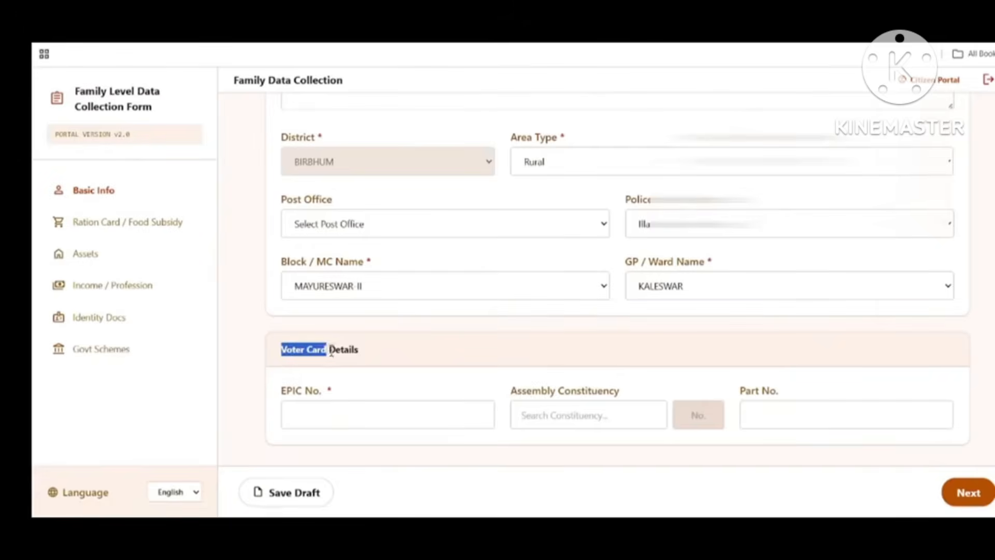
{"action": "left_click_drag", "start_coordinate": [327, 350], "coordinate": [357, 351]}
Step: Complete Voter Card Details with Part No. 124, save the draft, and proceed to Ration Card / Food Subsidy
{"action": "left_click_drag", "start_coordinate": [280, 392], "coordinate": [327, 405]}
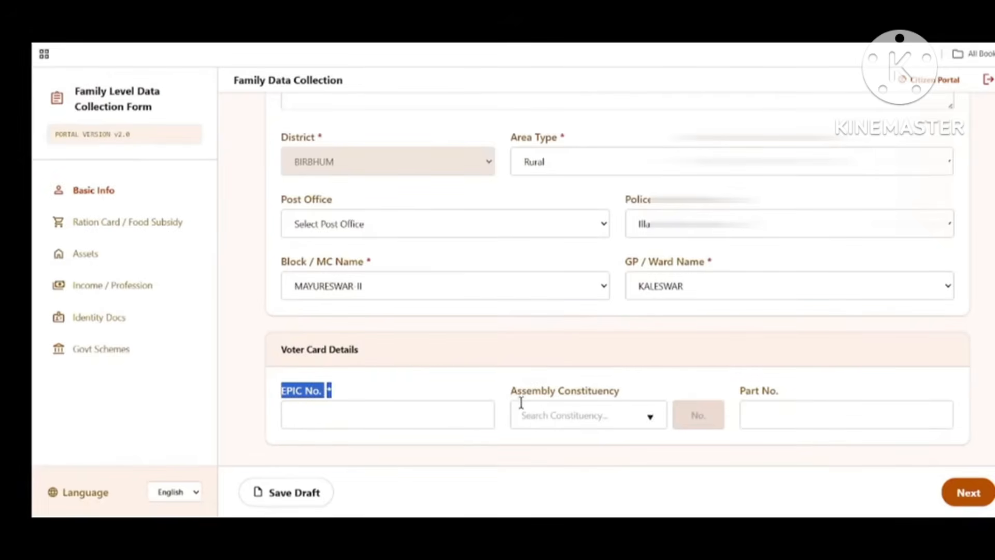
{"action": "left_click_drag", "start_coordinate": [510, 394], "coordinate": [612, 397]}
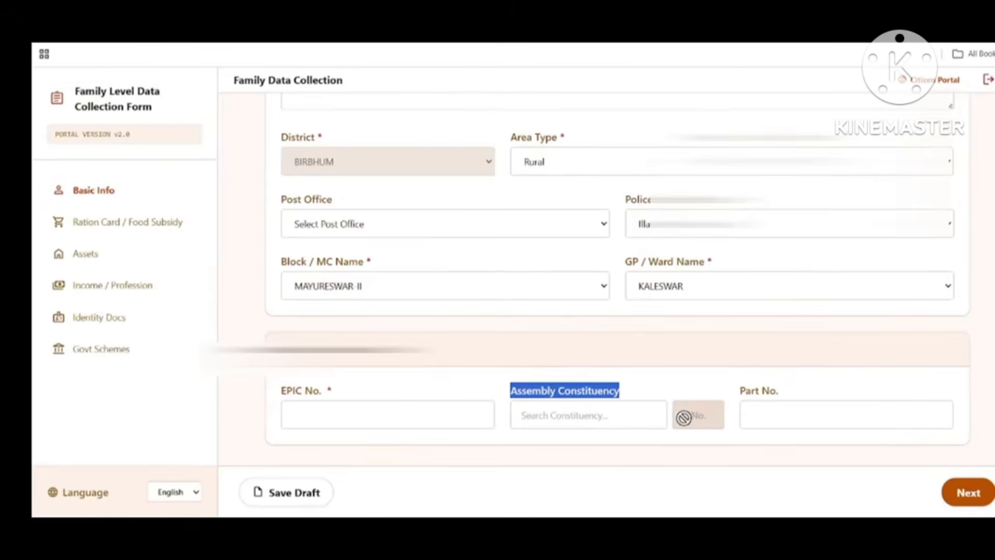
{"action": "left_click_drag", "start_coordinate": [741, 393], "coordinate": [787, 403]}
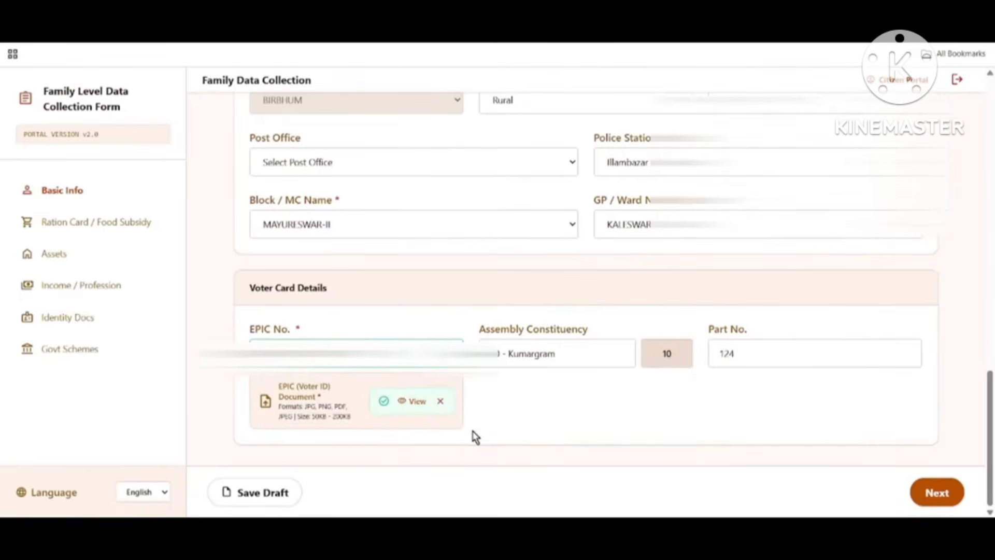
{"action": "left_click", "coordinate": [262, 496]}
{"action": "left_click", "coordinate": [939, 494]}
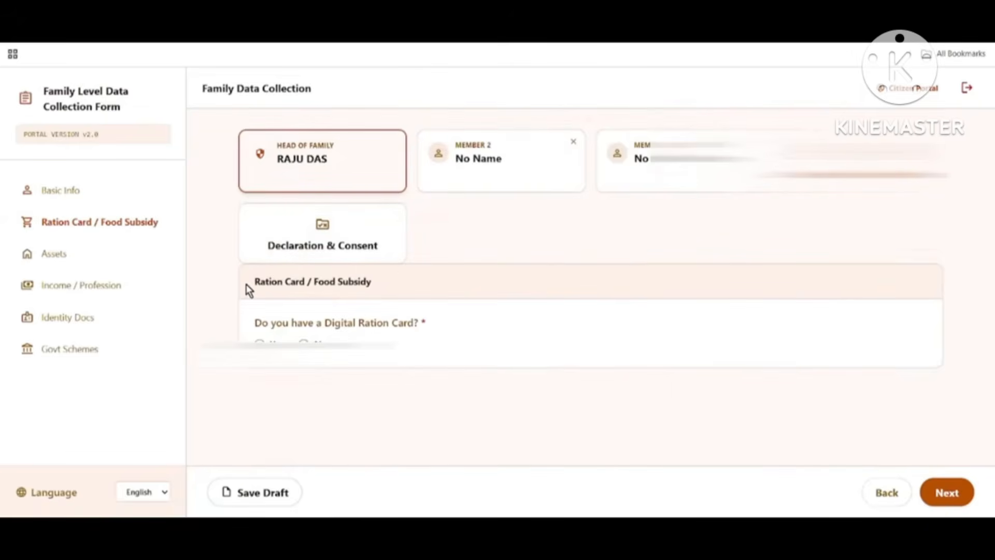
Step: Answer Yes to having a Digital Ration Card and choose card type RKSY1
{"action": "left_click_drag", "start_coordinate": [253, 282], "coordinate": [383, 287]}
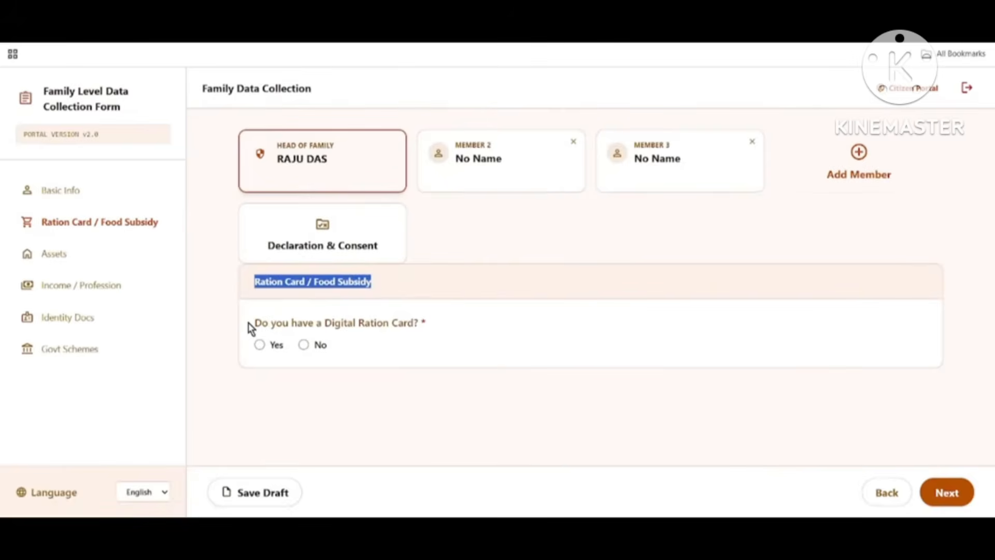
{"action": "left_click_drag", "start_coordinate": [249, 324], "coordinate": [420, 329]}
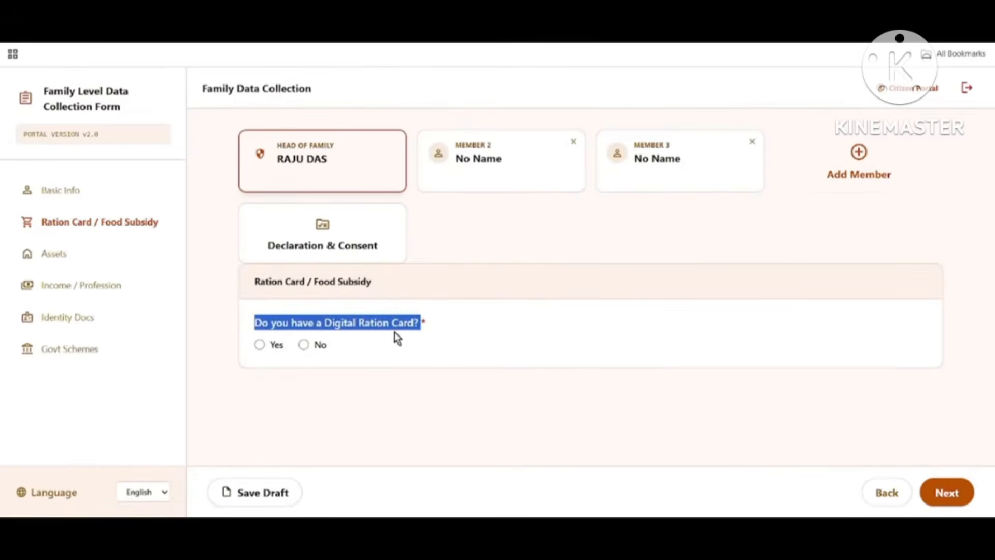
{"action": "left_click", "coordinate": [260, 345]}
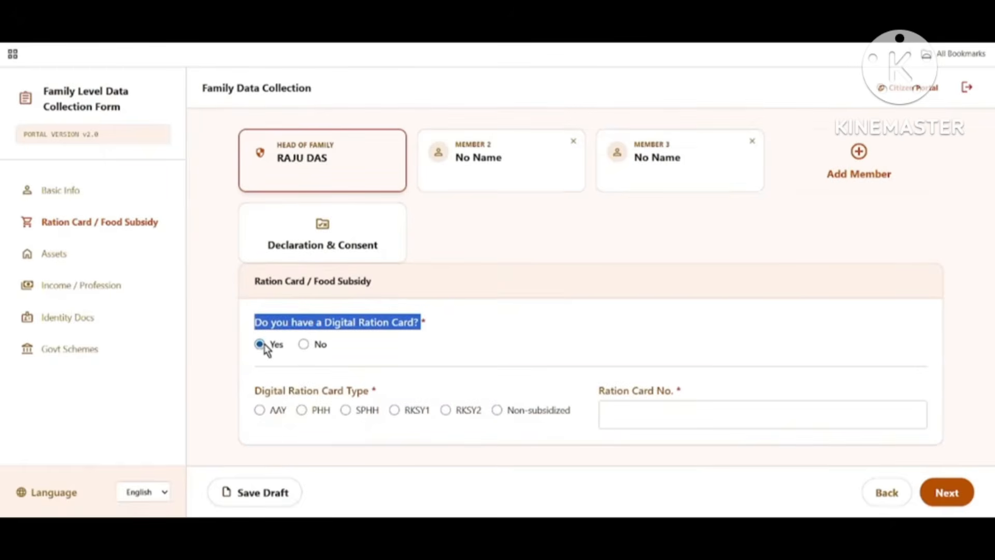
{"action": "left_click", "coordinate": [304, 344]}
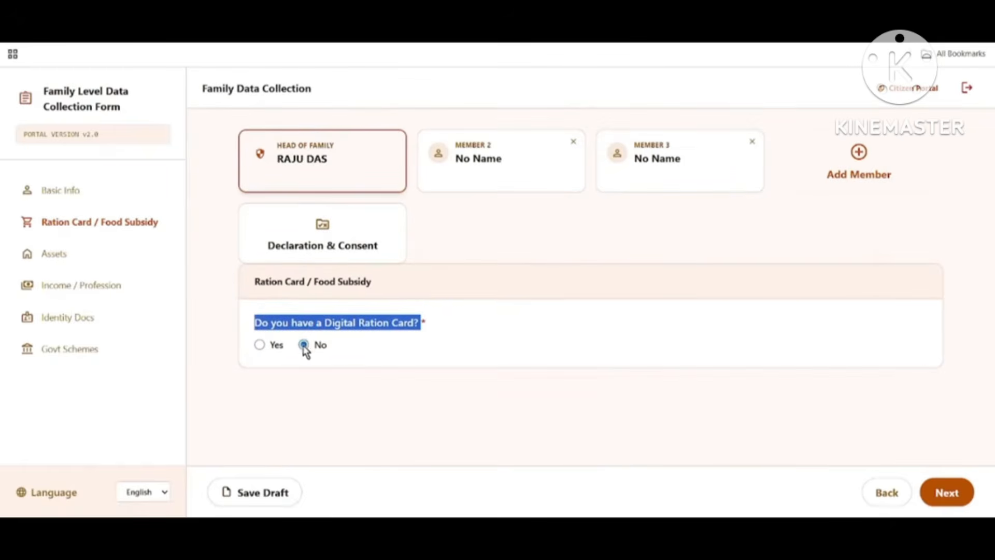
{"action": "left_click", "coordinate": [260, 345]}
{"action": "left_click_drag", "start_coordinate": [257, 391], "coordinate": [378, 392]}
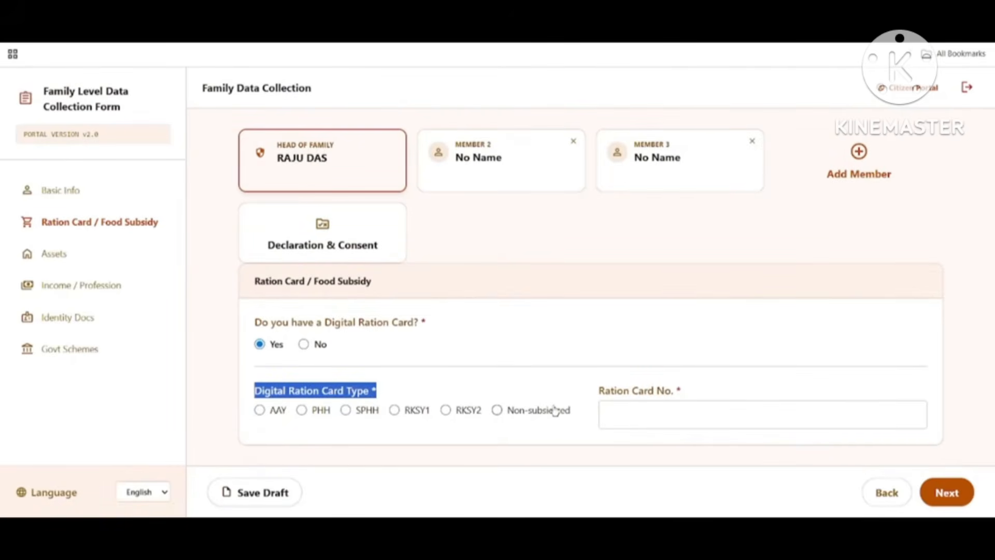
{"action": "left_click", "coordinate": [395, 411]}
{"action": "left_click_drag", "start_coordinate": [602, 386], "coordinate": [684, 385]}
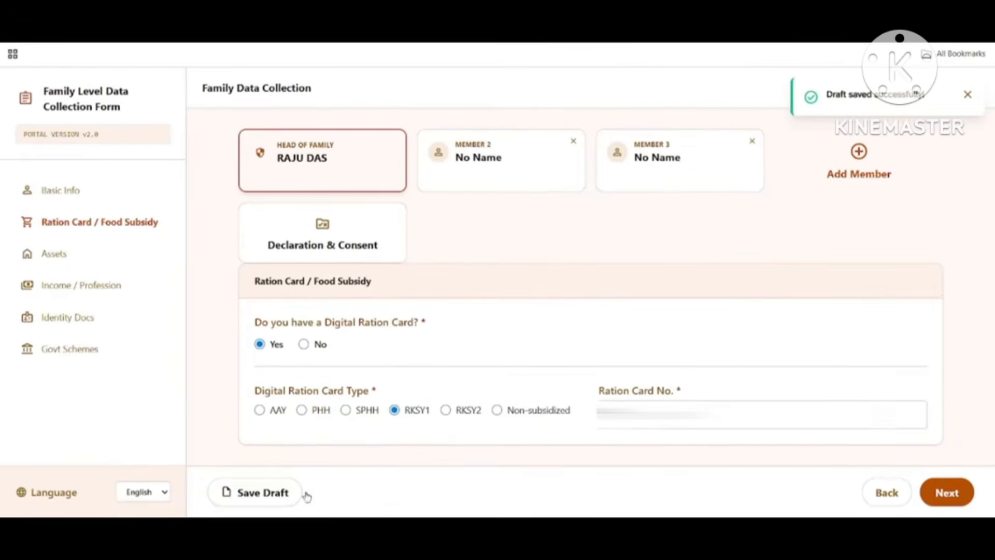
Step: On the Assets step, answer No to ≥3 pucca rooms, Yes to land ownership, landholding 20 decimals
{"action": "left_click", "coordinate": [953, 493]}
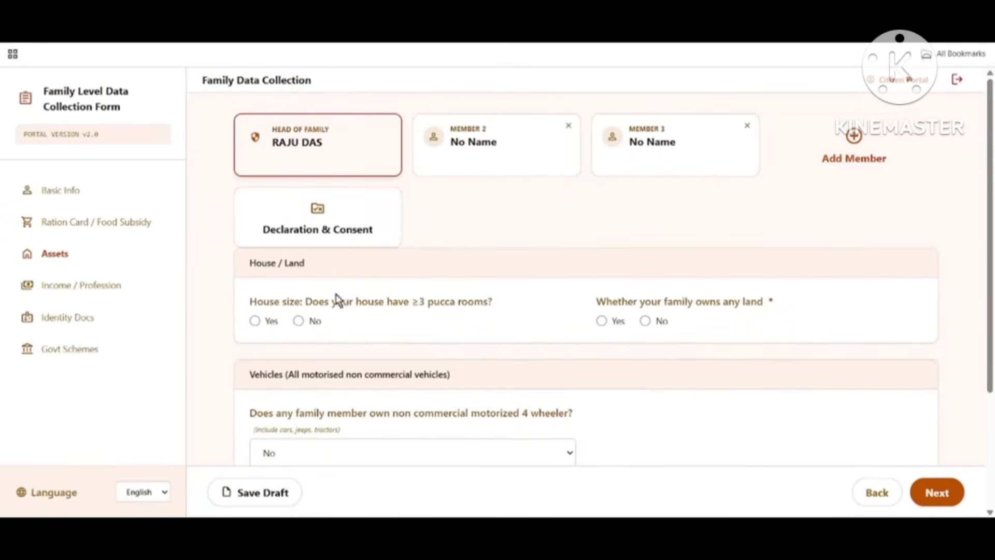
{"action": "left_click_drag", "start_coordinate": [250, 263], "coordinate": [318, 268]}
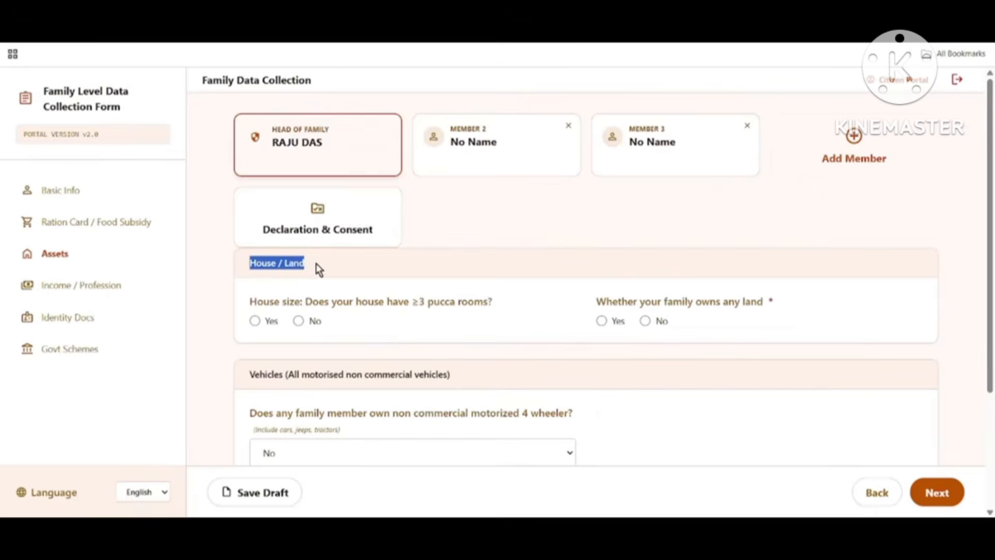
{"action": "left_click_drag", "start_coordinate": [250, 302], "coordinate": [411, 313]}
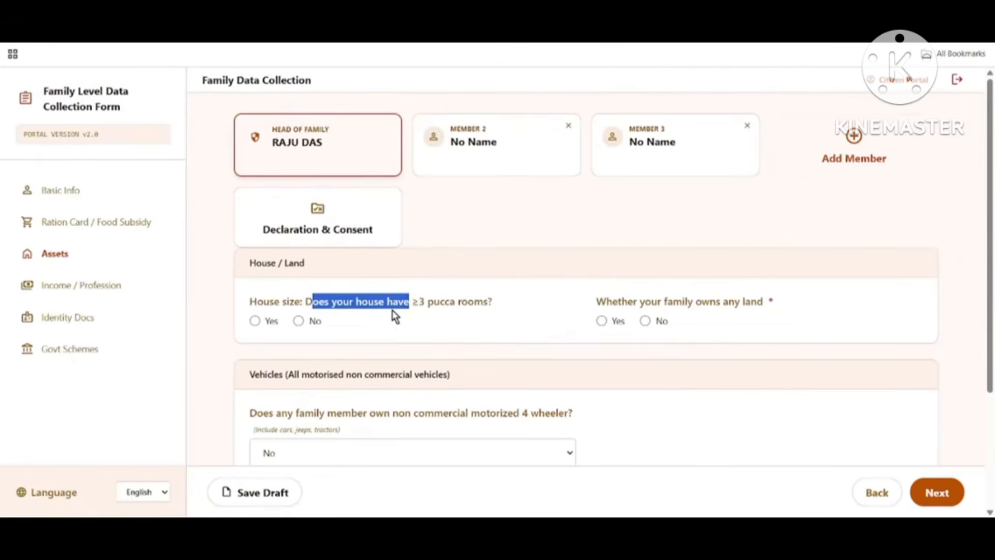
{"action": "left_click", "coordinate": [255, 321]}
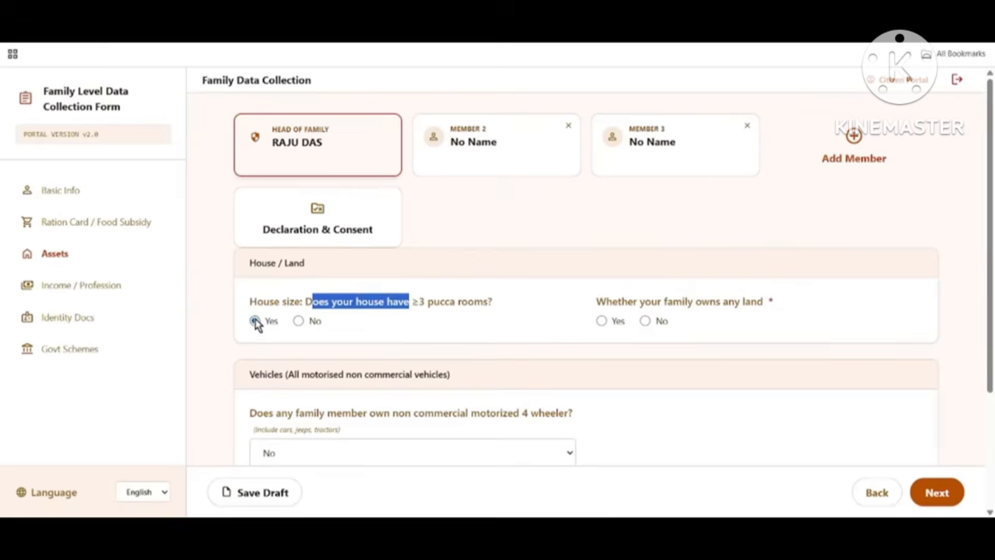
{"action": "left_click", "coordinate": [299, 321]}
{"action": "left_click_drag", "start_coordinate": [597, 301], "coordinate": [767, 315]}
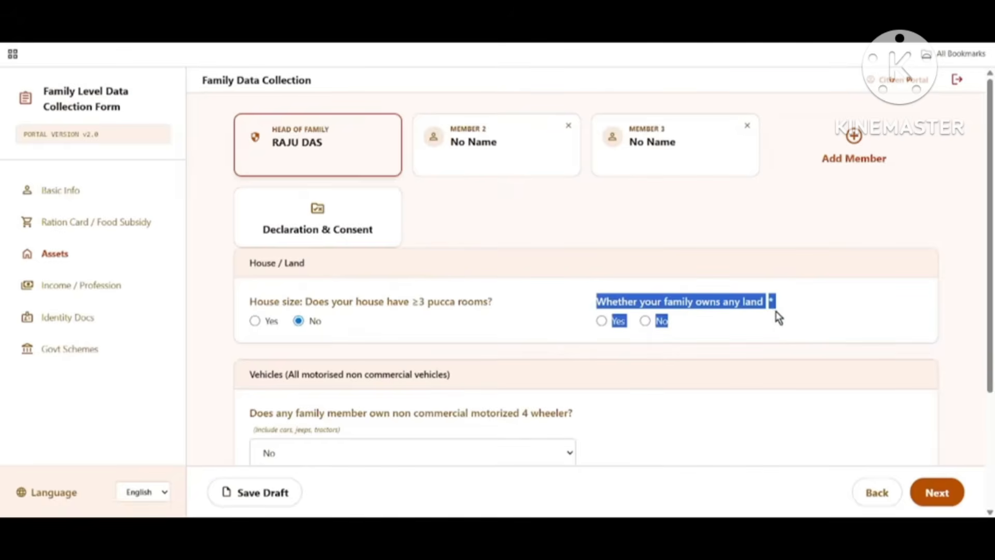
{"action": "left_click", "coordinate": [789, 336]}
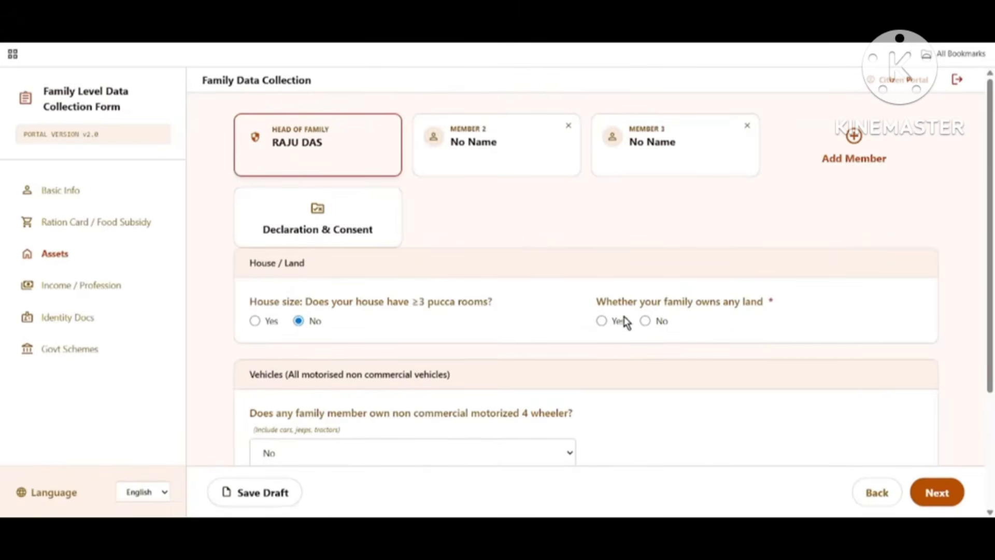
{"action": "left_click", "coordinate": [602, 321]}
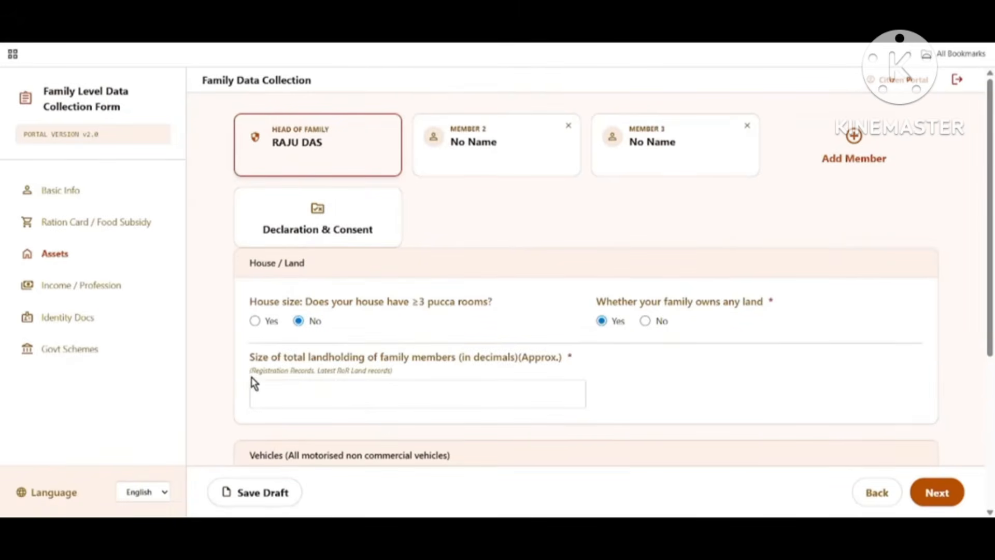
{"action": "left_click_drag", "start_coordinate": [245, 358], "coordinate": [437, 362]}
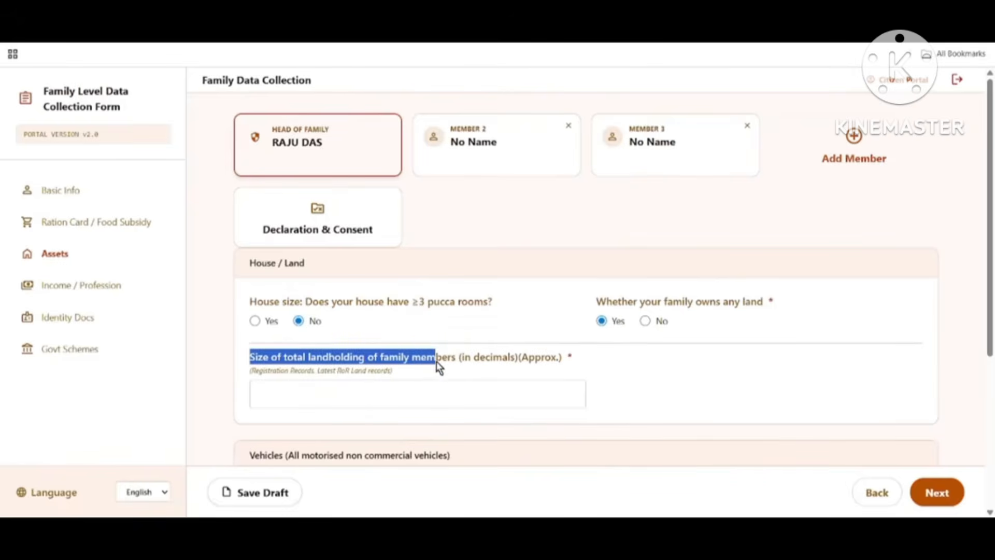
{"action": "left_click", "coordinate": [280, 391]}
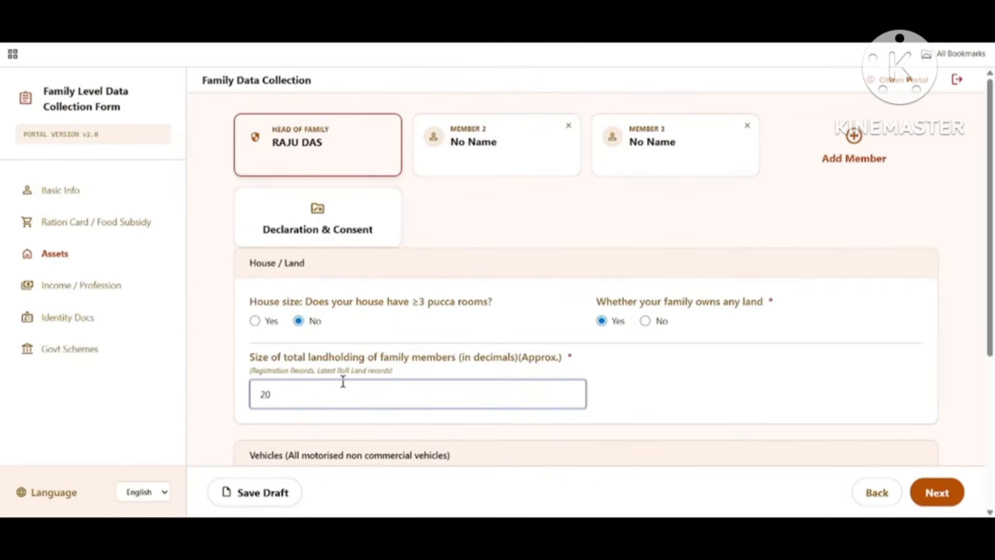
{"action": "scroll", "coordinate": [598, 395], "scroll_direction": "down", "scroll_amount": 5}
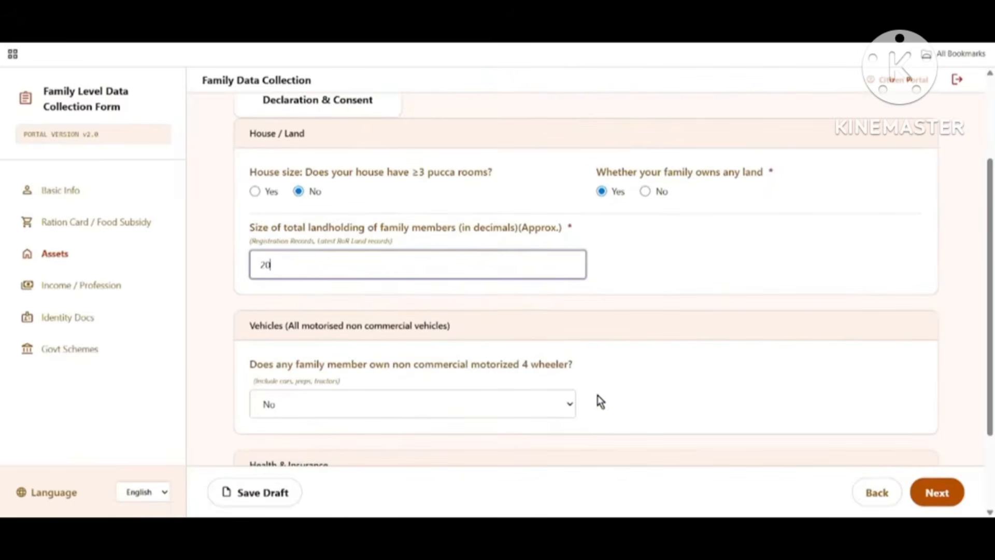
Step: Set the 4-wheeler ownership question to No
{"action": "left_click_drag", "start_coordinate": [241, 213], "coordinate": [351, 212]}
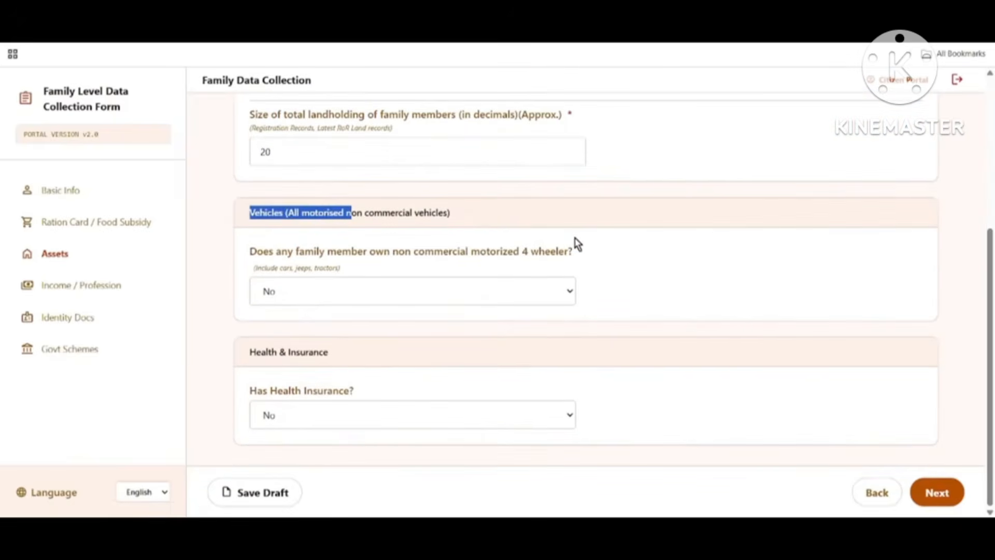
{"action": "left_click_drag", "start_coordinate": [241, 252], "coordinate": [589, 257]}
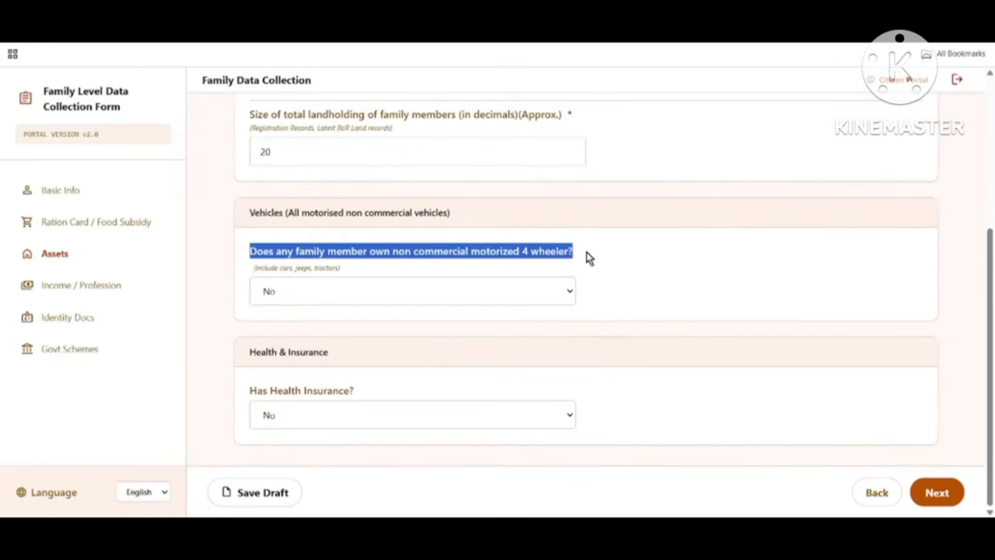
{"action": "left_click", "coordinate": [269, 294]}
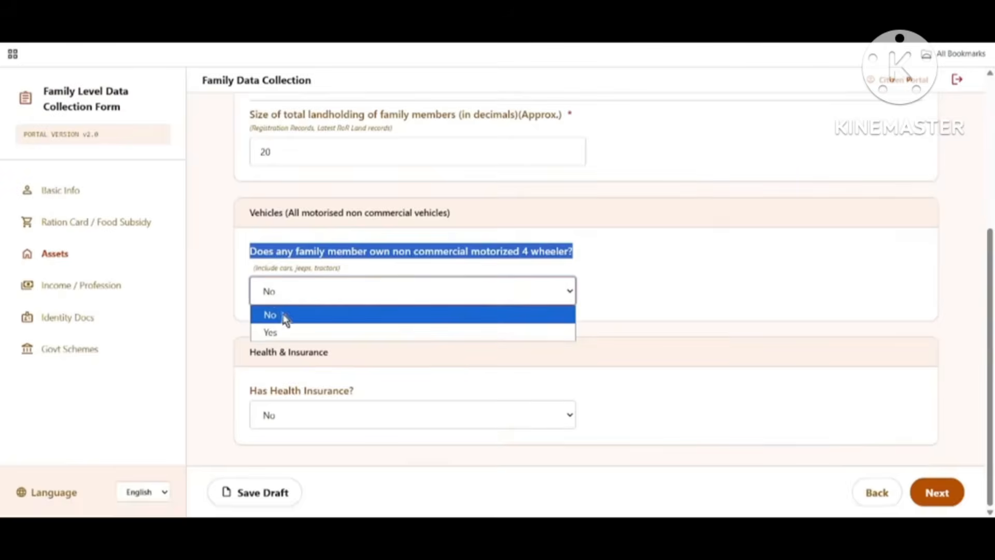
{"action": "left_click", "coordinate": [287, 333]}
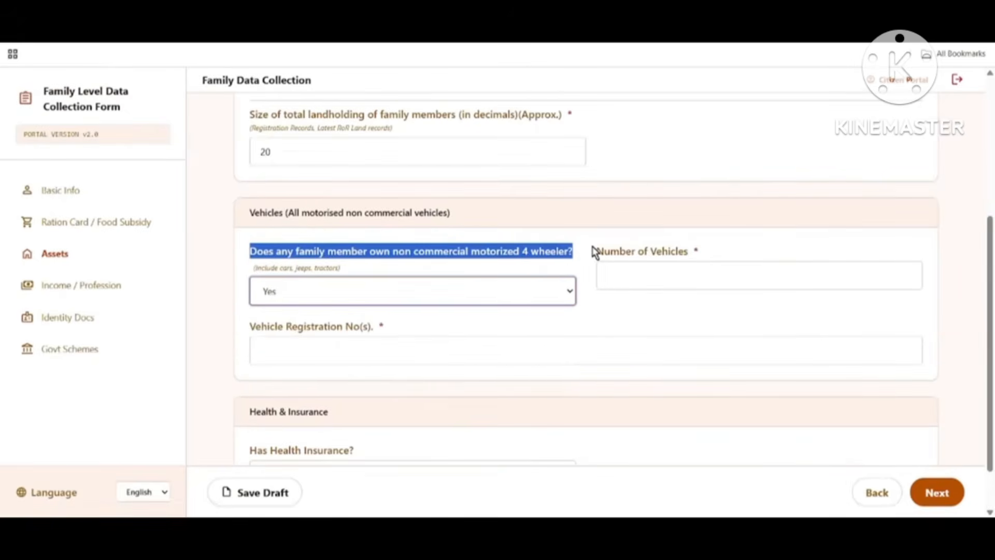
{"action": "left_click_drag", "start_coordinate": [593, 251], "coordinate": [728, 250]}
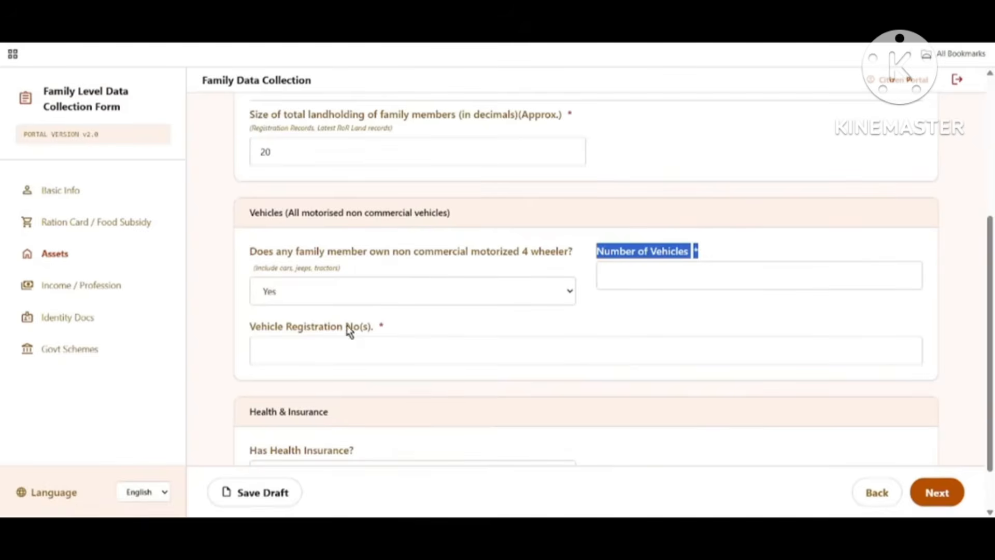
{"action": "left_click_drag", "start_coordinate": [254, 327], "coordinate": [381, 325]}
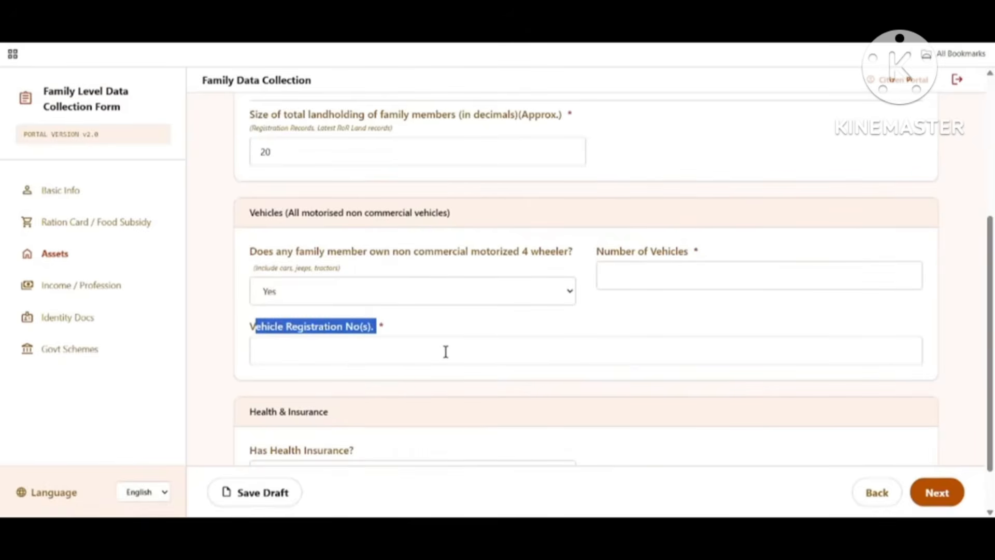
{"action": "left_click", "coordinate": [367, 293]}
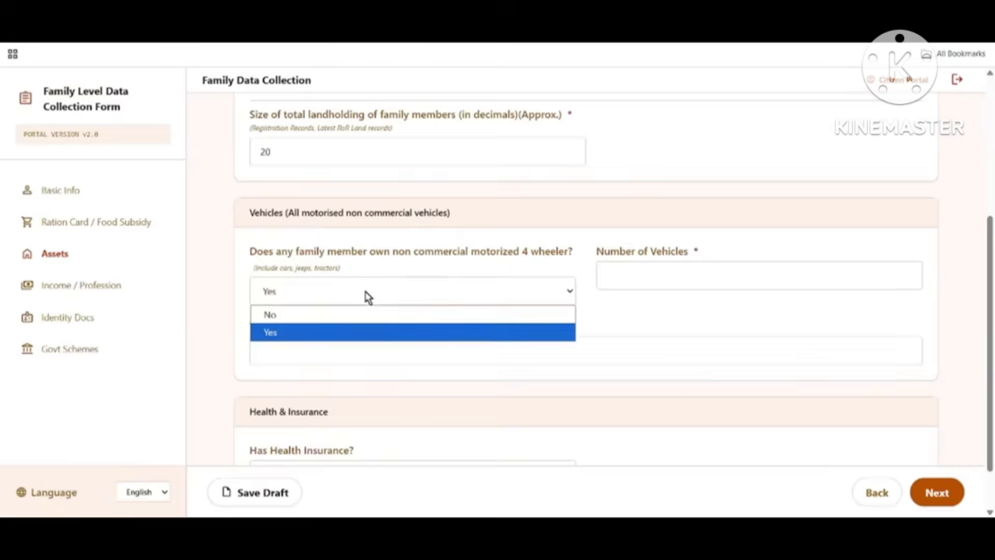
{"action": "left_click", "coordinate": [295, 316]}
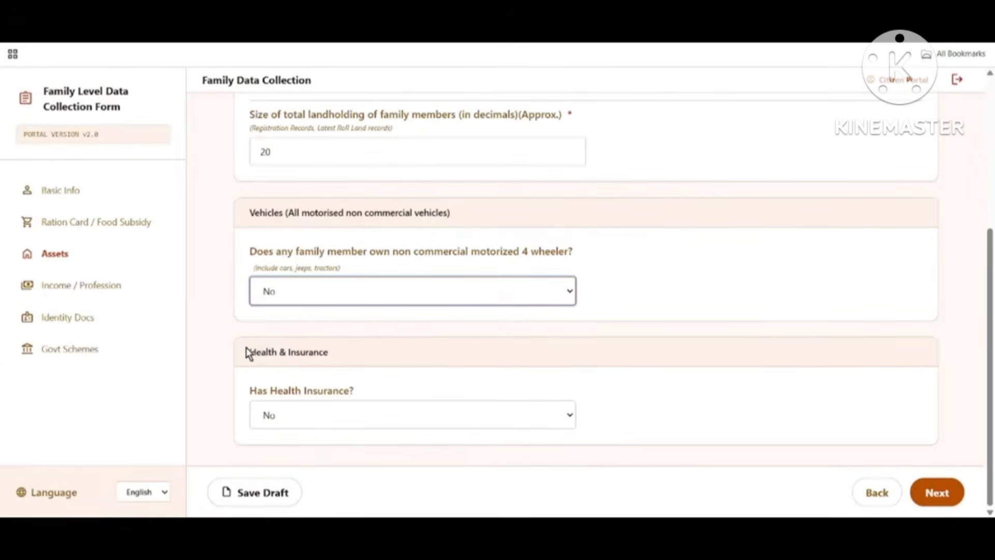
Step: Answer Yes to Has Health Insurance and set the insurance type to Government
{"action": "left_click_drag", "start_coordinate": [245, 352], "coordinate": [330, 356]}
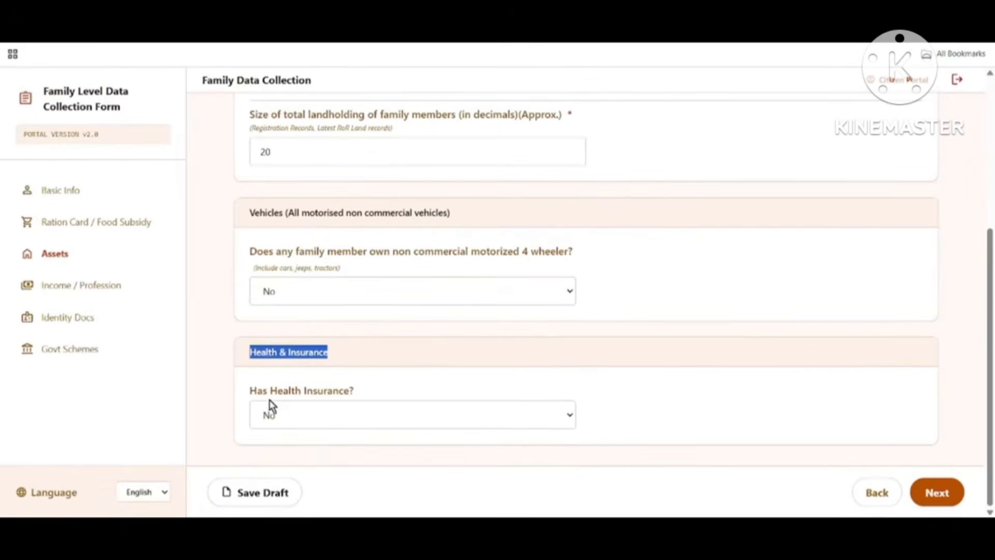
{"action": "left_click_drag", "start_coordinate": [249, 398], "coordinate": [363, 397]}
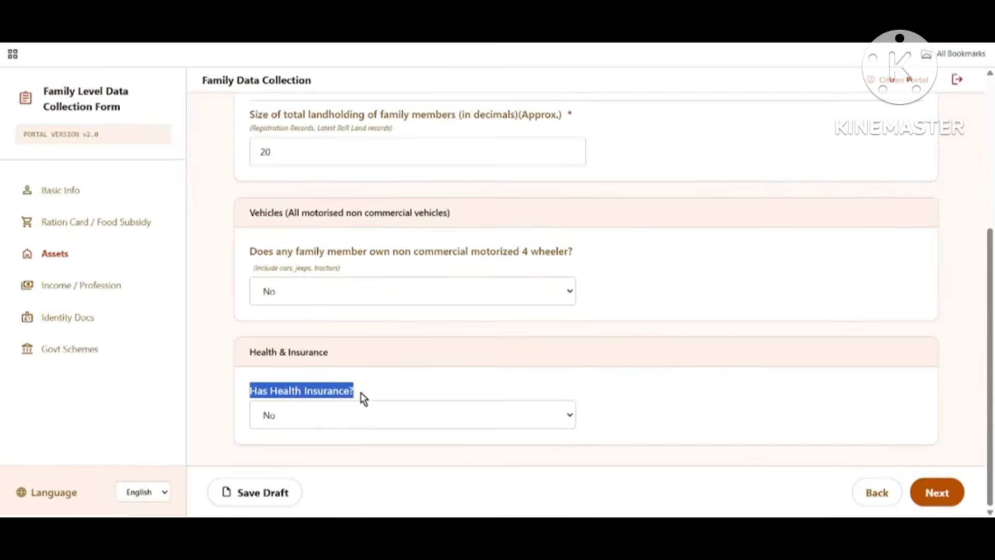
{"action": "left_click", "coordinate": [337, 417]}
{"action": "left_click", "coordinate": [310, 455]}
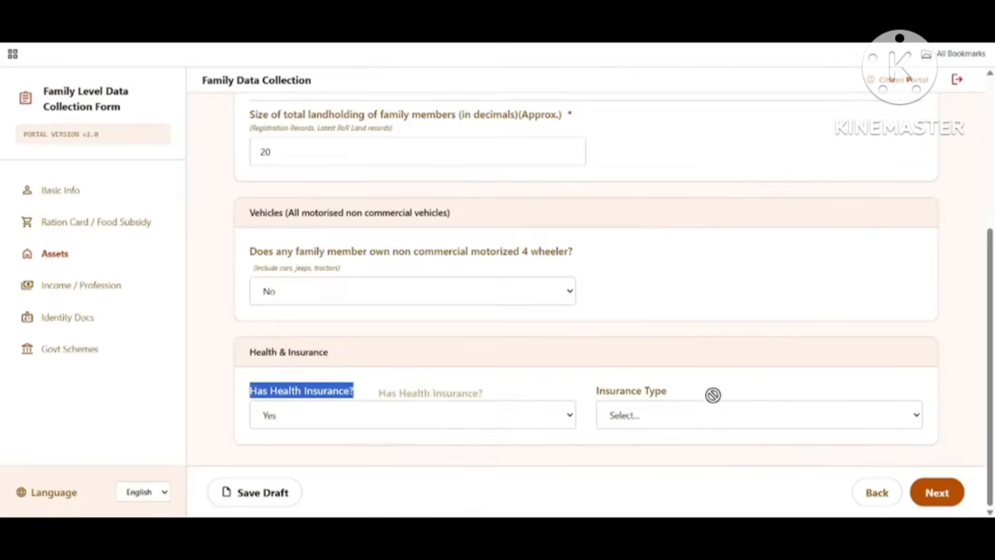
{"action": "left_click", "coordinate": [653, 423]}
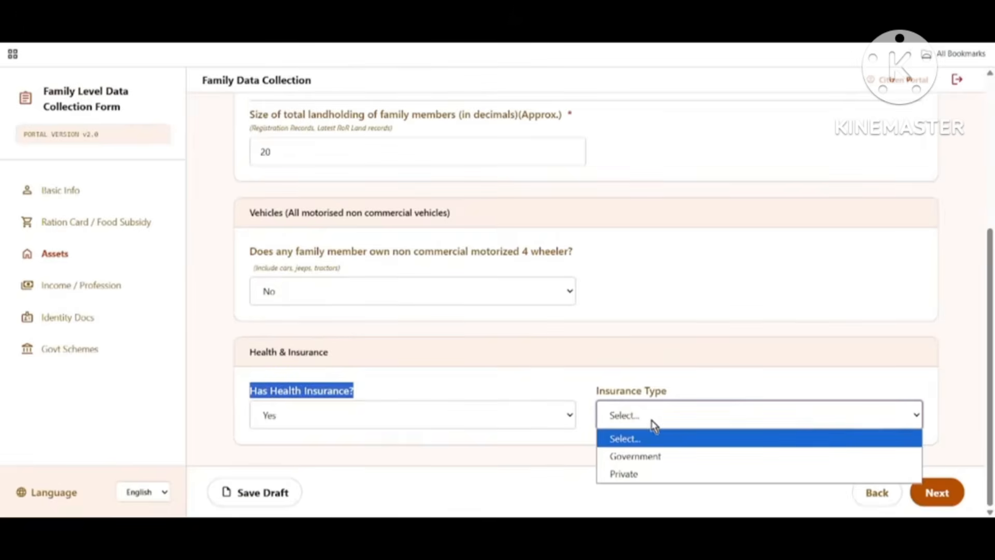
{"action": "left_click", "coordinate": [655, 458]}
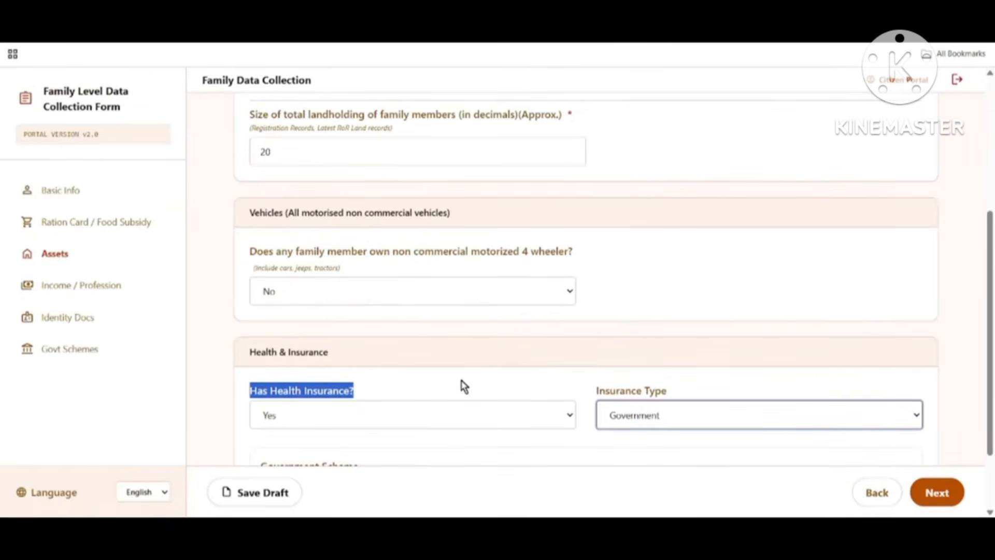
Step: Choose the Swasthya Sathi scheme, enter the URN, save the draft and continue to Income / Profession
{"action": "scroll", "coordinate": [464, 383], "scroll_direction": "down", "scroll_amount": 2}
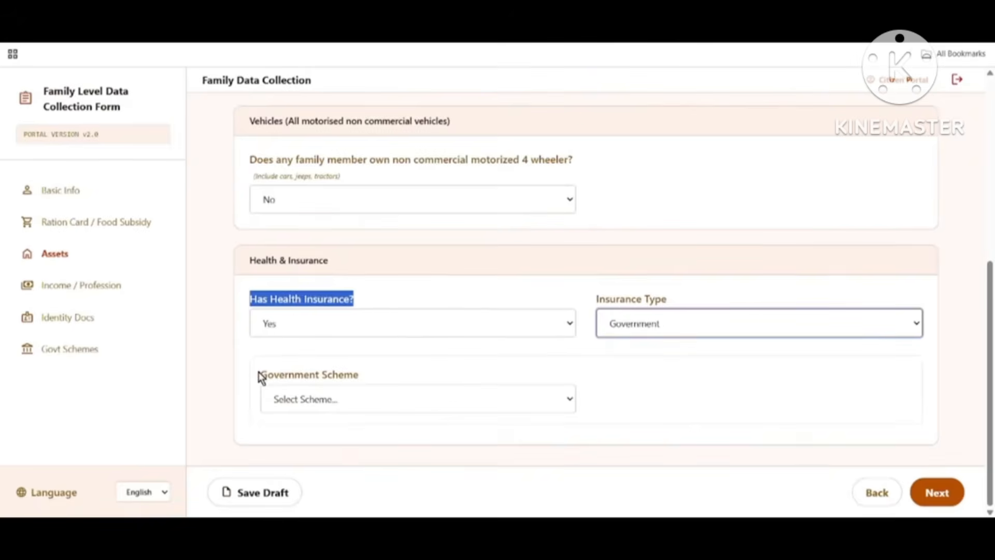
{"action": "left_click_drag", "start_coordinate": [259, 376], "coordinate": [369, 379]}
{"action": "left_click", "coordinate": [386, 401]}
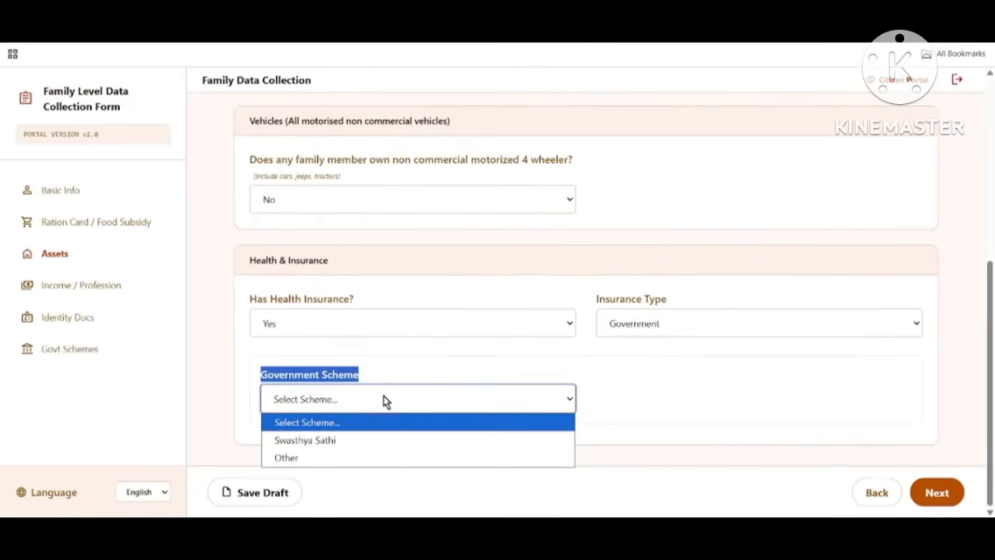
{"action": "left_click", "coordinate": [324, 442]}
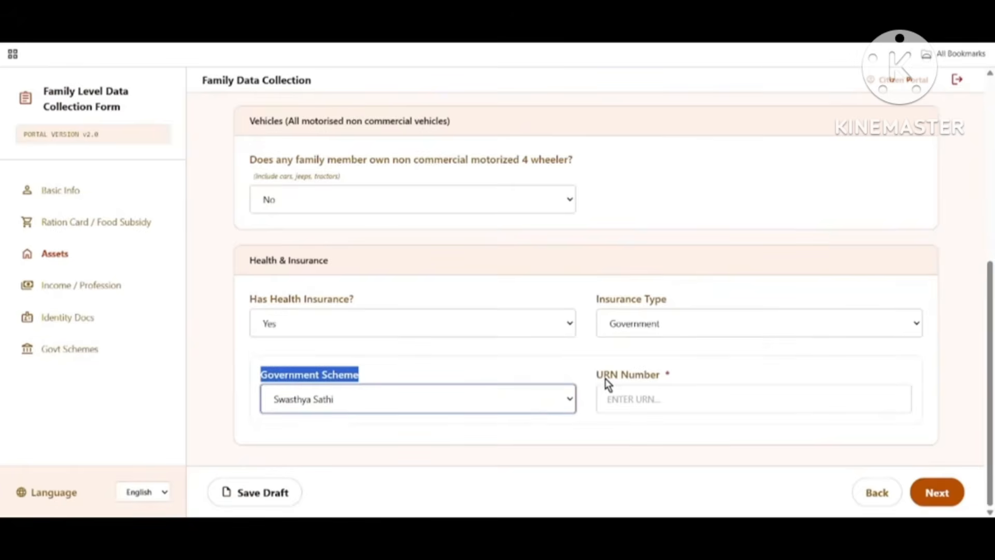
{"action": "left_click_drag", "start_coordinate": [600, 379], "coordinate": [682, 380]}
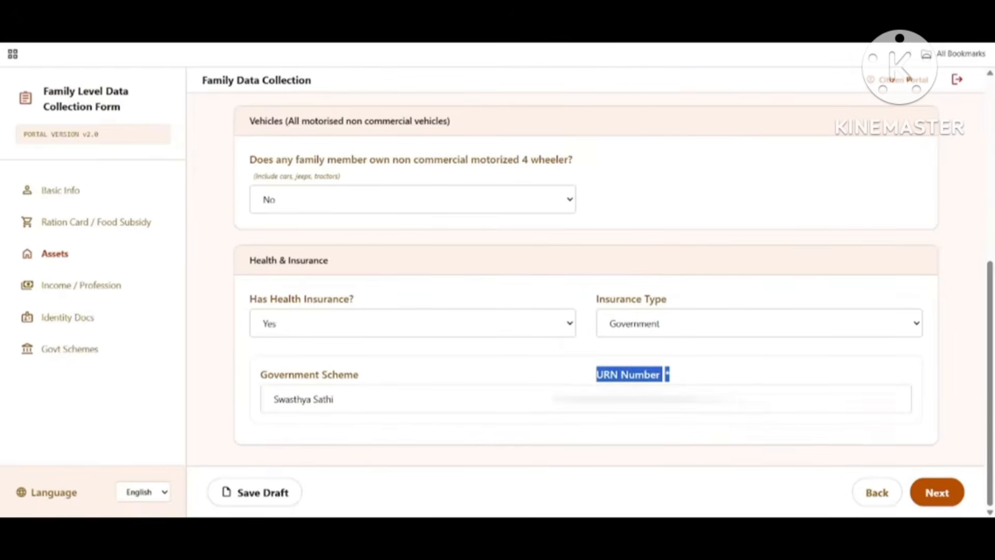
{"action": "left_click", "coordinate": [669, 399]}
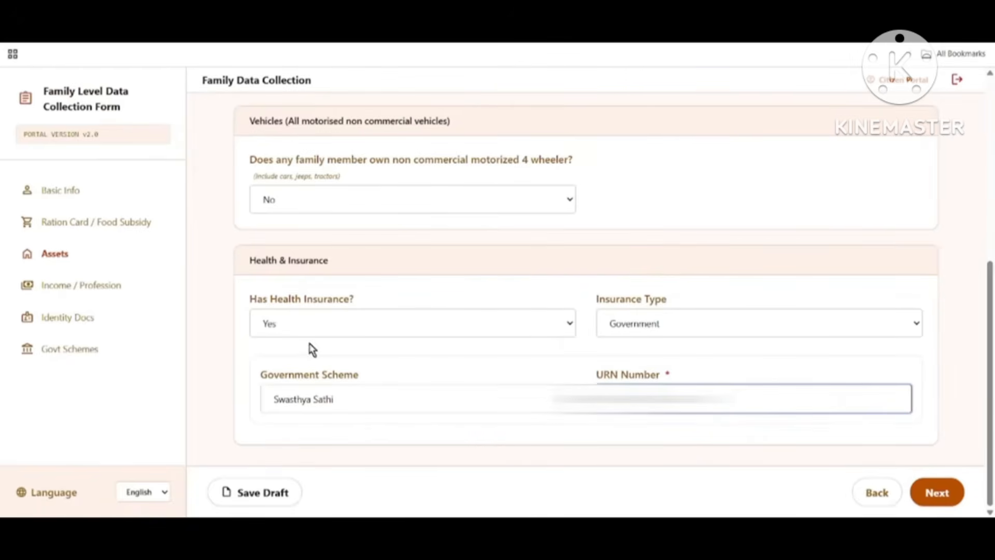
{"action": "left_click", "coordinate": [262, 493]}
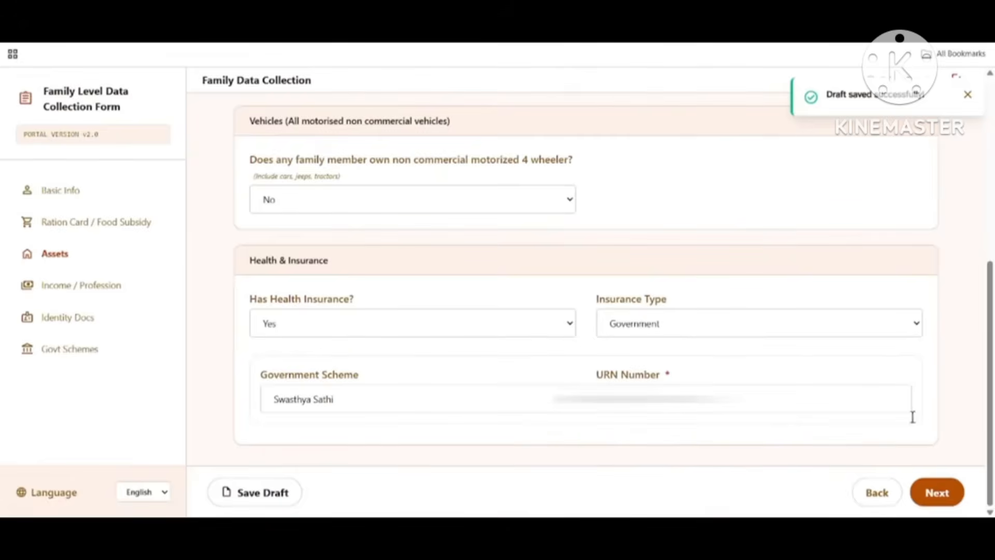
{"action": "left_click", "coordinate": [937, 493]}
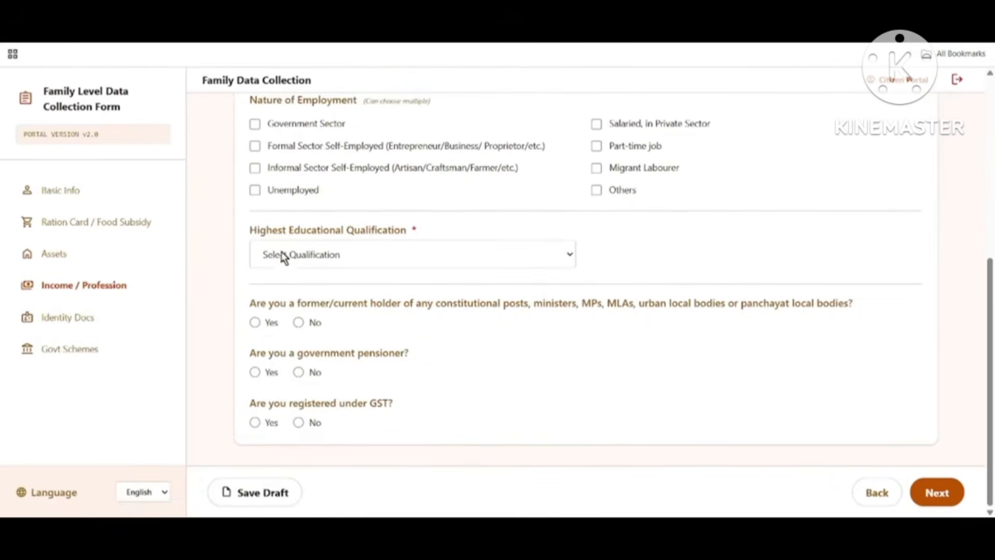
Step: Answer No to 'Do you have a PAN Card?'
{"action": "scroll", "coordinate": [314, 239], "scroll_direction": "up", "scroll_amount": 3}
{"action": "scroll", "coordinate": [314, 240], "scroll_direction": "up", "scroll_amount": 3}
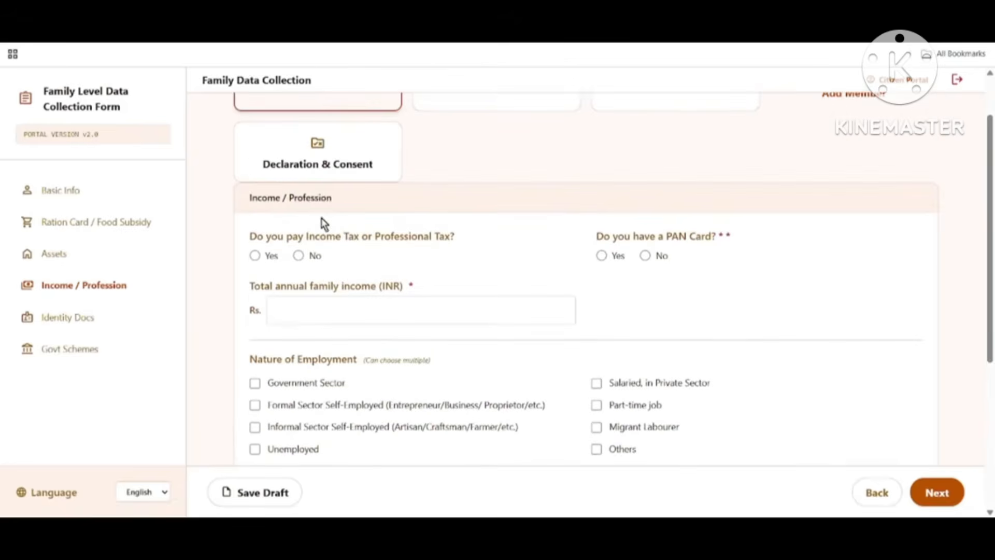
{"action": "scroll", "coordinate": [333, 211], "scroll_direction": "down", "scroll_amount": 1}
{"action": "left_click_drag", "start_coordinate": [245, 204], "coordinate": [342, 211]}
{"action": "left_click_drag", "start_coordinate": [251, 239], "coordinate": [462, 249]}
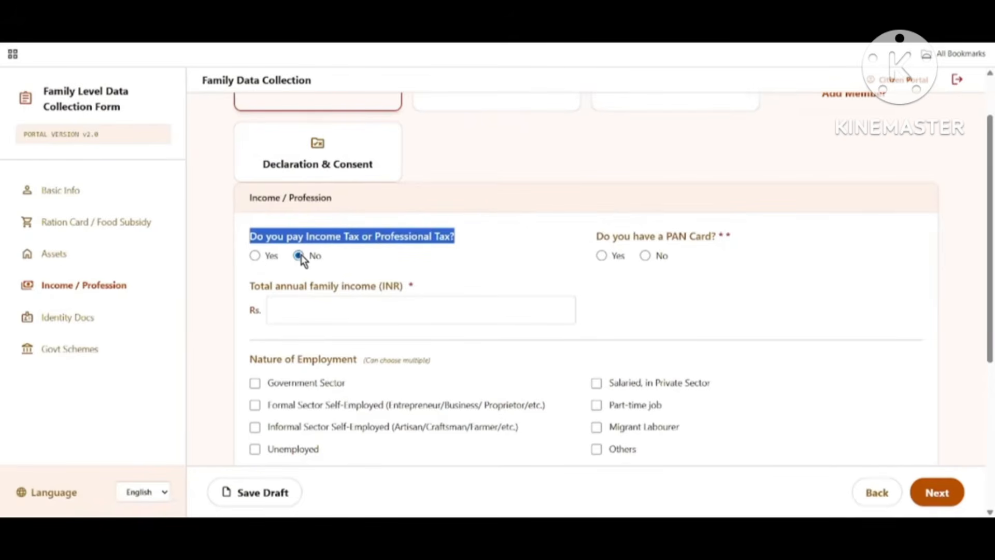
{"action": "left_click_drag", "start_coordinate": [595, 236], "coordinate": [712, 242]}
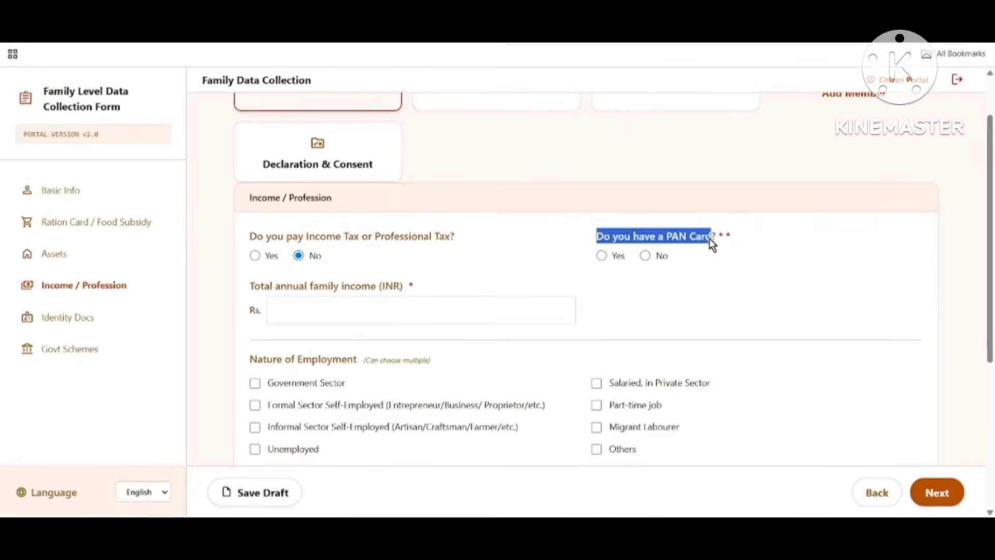
{"action": "left_click", "coordinate": [601, 255]}
{"action": "left_click_drag", "start_coordinate": [242, 293], "coordinate": [331, 296]}
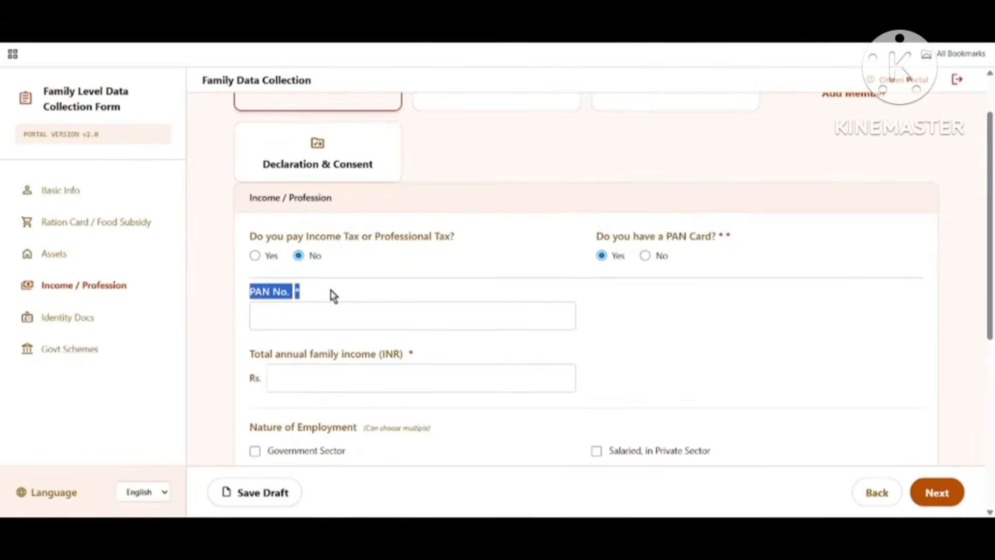
{"action": "left_click_drag", "start_coordinate": [615, 236], "coordinate": [724, 237]}
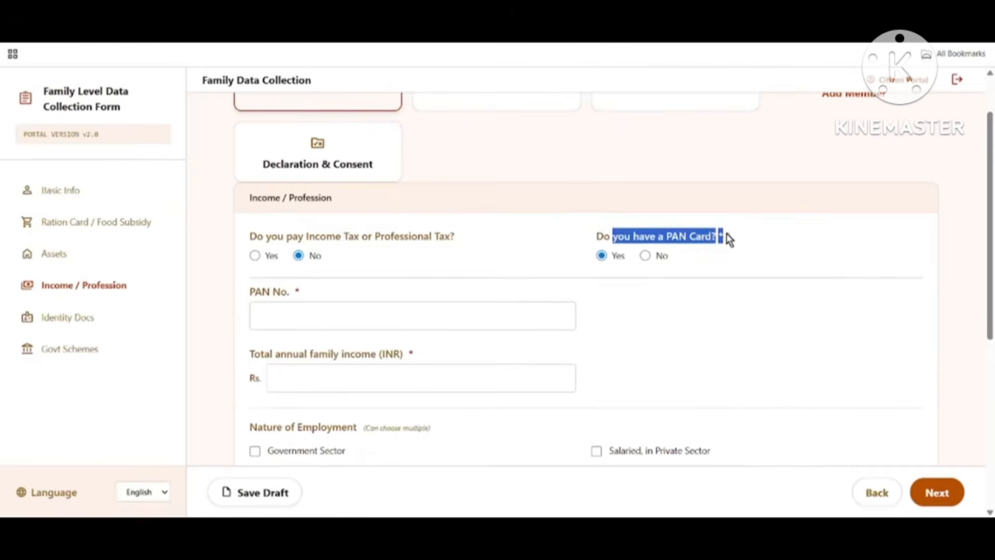
{"action": "left_click", "coordinate": [645, 256]}
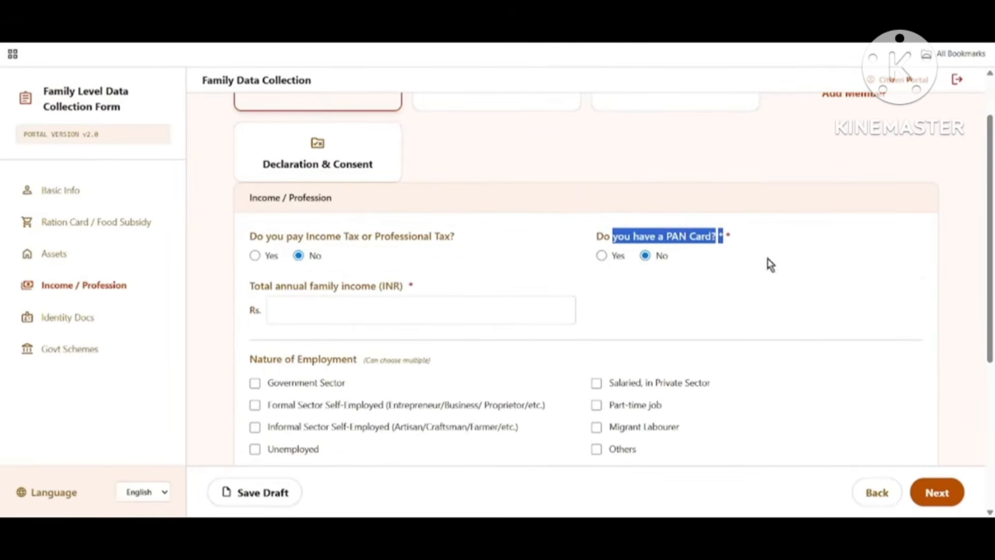
Step: Enter 150000 as the total annual family income
{"action": "left_click_drag", "start_coordinate": [251, 285], "coordinate": [506, 297]}
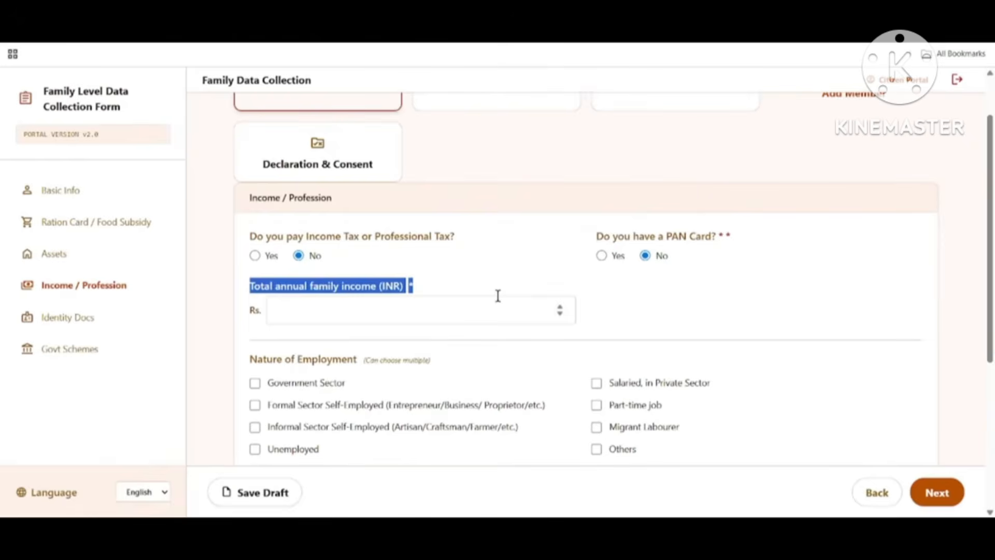
{"action": "left_click", "coordinate": [328, 316]}
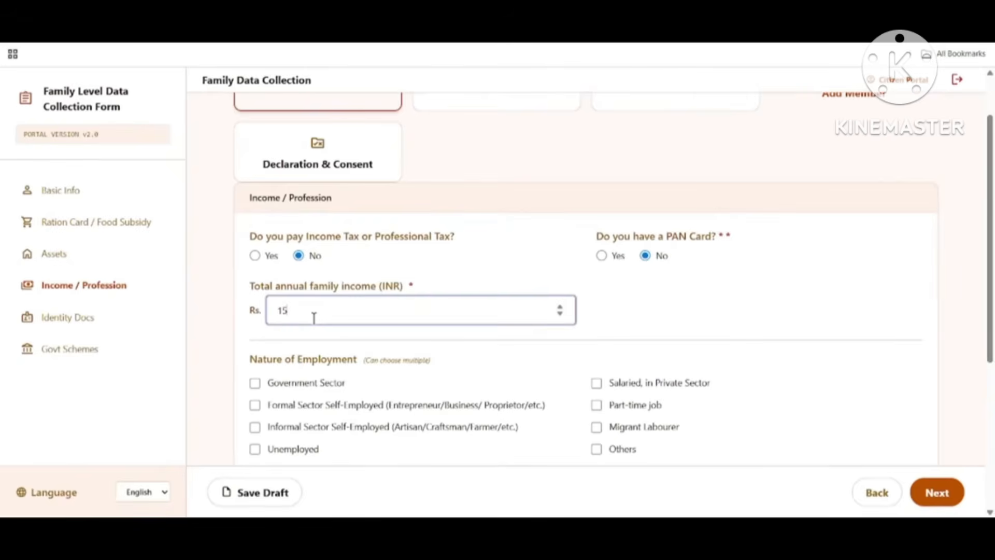
{"action": "type", "text": "150000"}
{"action": "scroll", "coordinate": [409, 326], "scroll_direction": "down", "scroll_amount": 3}
Step: Tick Others for Nature of Employment and pick Lower than 10th as highest qualification
{"action": "left_click_drag", "start_coordinate": [251, 166], "coordinate": [353, 171]}
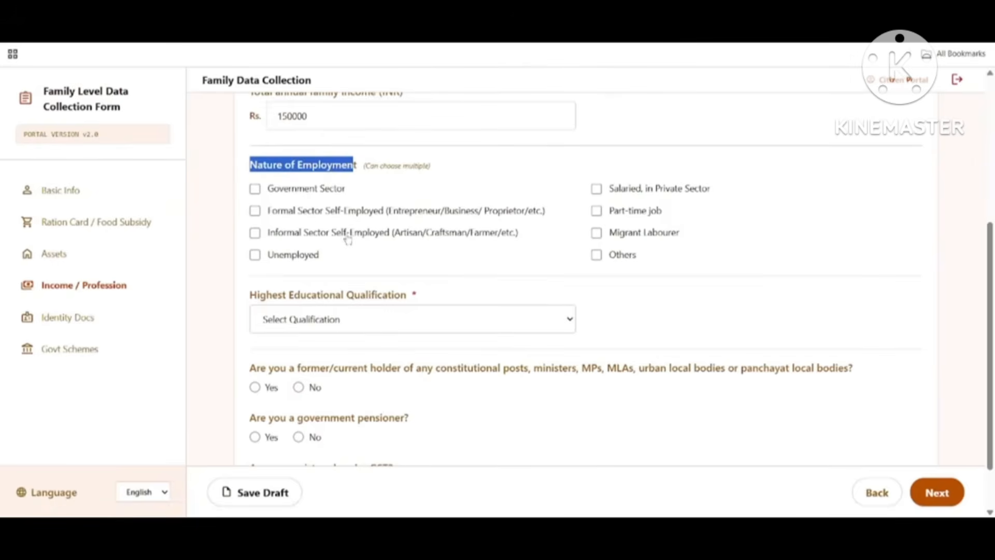
{"action": "left_click", "coordinate": [597, 255]}
{"action": "left_click_drag", "start_coordinate": [247, 295], "coordinate": [551, 303]}
{"action": "left_click", "coordinate": [394, 317]}
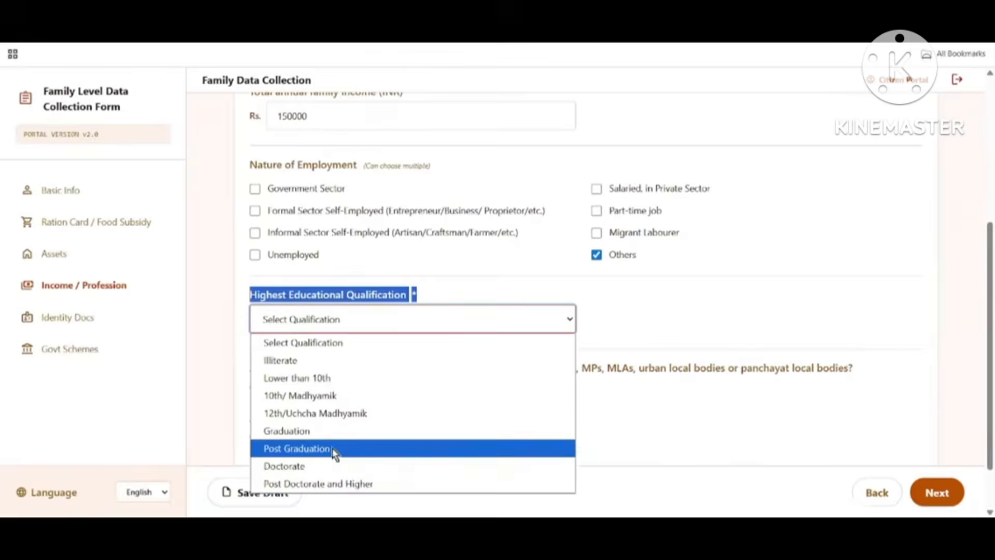
{"action": "left_click", "coordinate": [319, 382]}
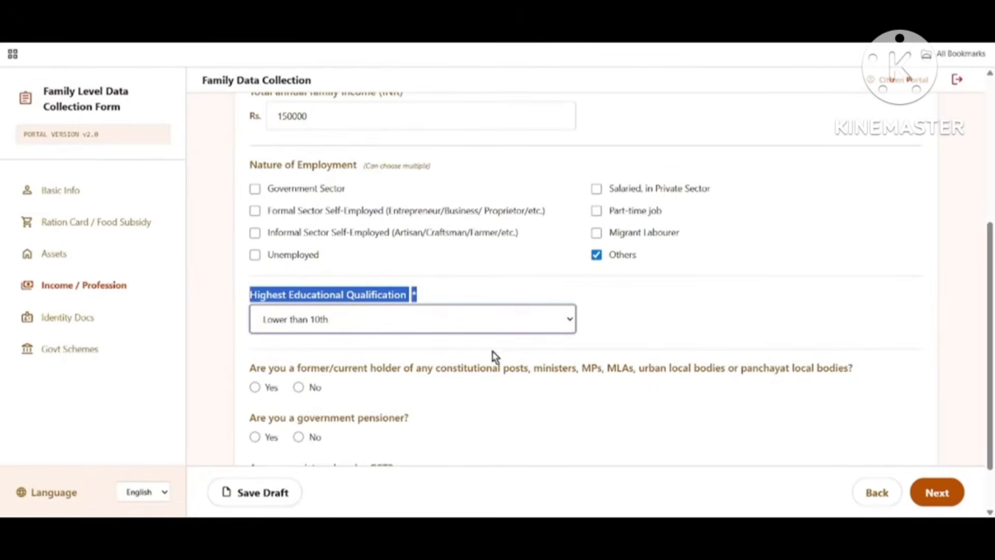
{"action": "scroll", "coordinate": [524, 355], "scroll_direction": "down", "scroll_amount": 2}
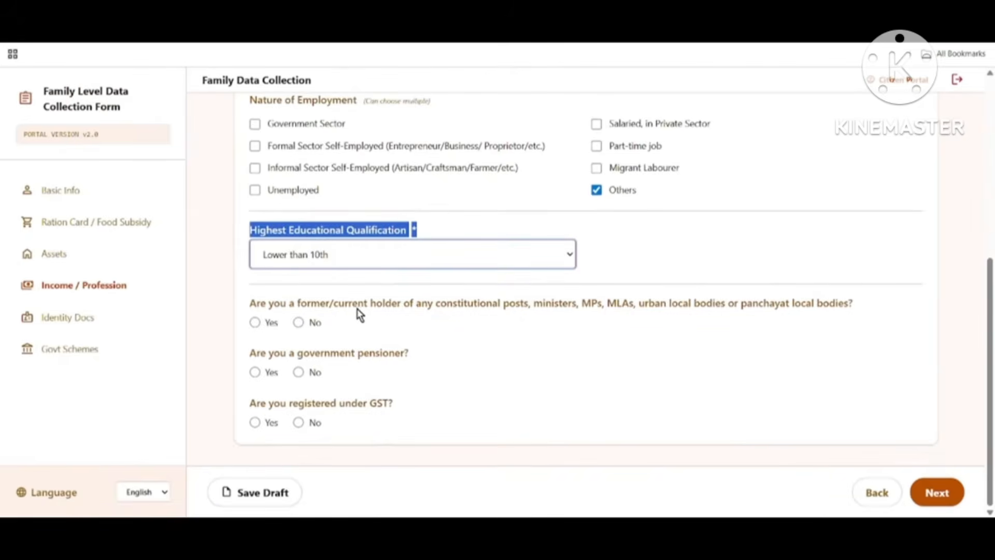
Step: Answer No to the constitutional post and government pensioner questions
{"action": "left_click_drag", "start_coordinate": [295, 310], "coordinate": [428, 320]}
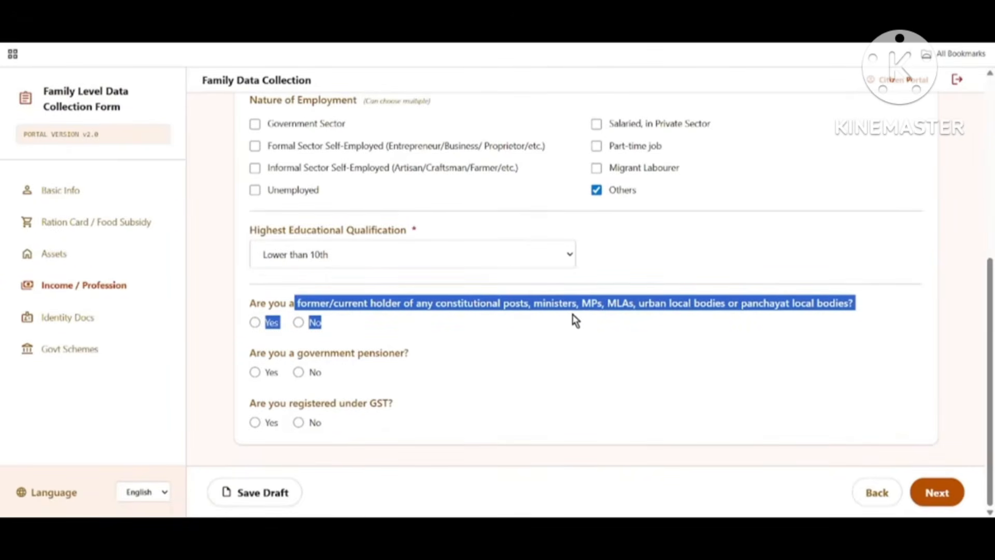
{"action": "left_click", "coordinate": [597, 341]}
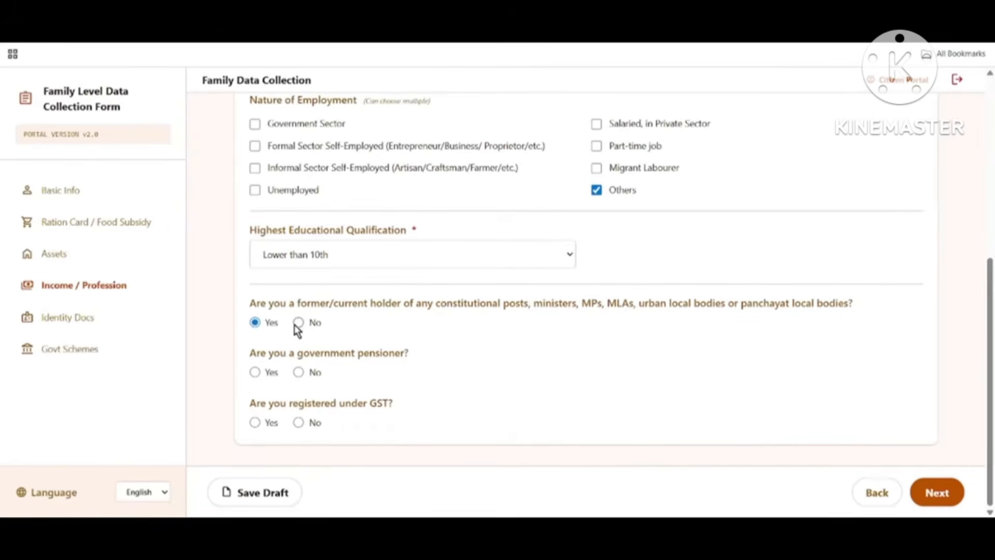
{"action": "left_click_drag", "start_coordinate": [274, 357], "coordinate": [394, 359]}
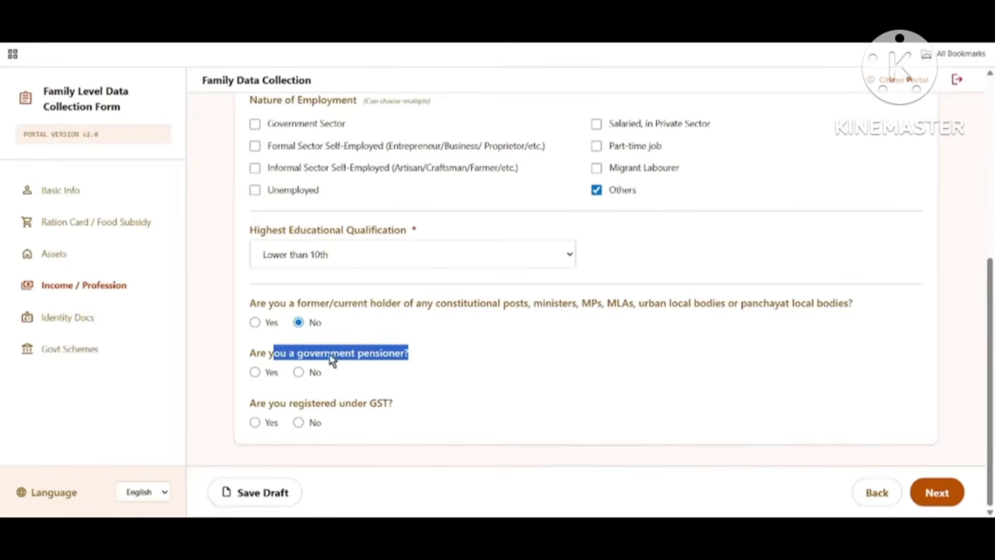
{"action": "left_click_drag", "start_coordinate": [256, 356], "coordinate": [417, 365]}
{"action": "left_click", "coordinate": [438, 357]}
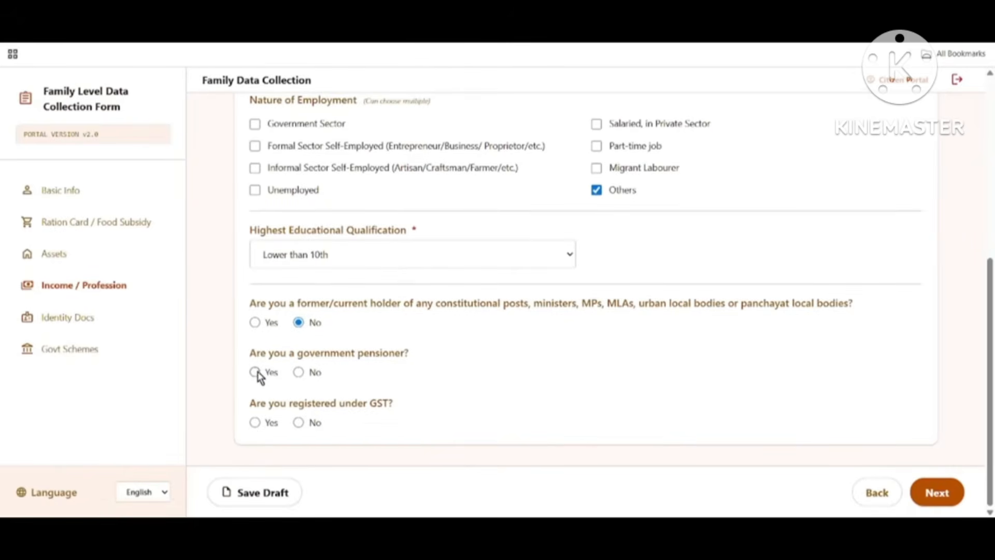
{"action": "left_click", "coordinate": [299, 373]}
Step: Answer No to GST registration, save the draft and continue to Identity Docs
{"action": "left_click_drag", "start_coordinate": [251, 403], "coordinate": [418, 399]}
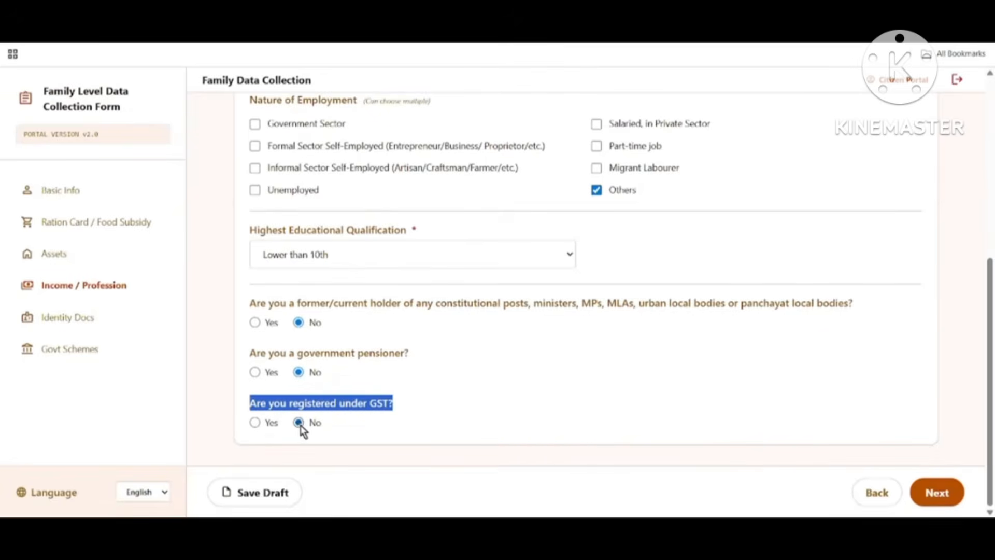
{"action": "left_click", "coordinate": [271, 424]}
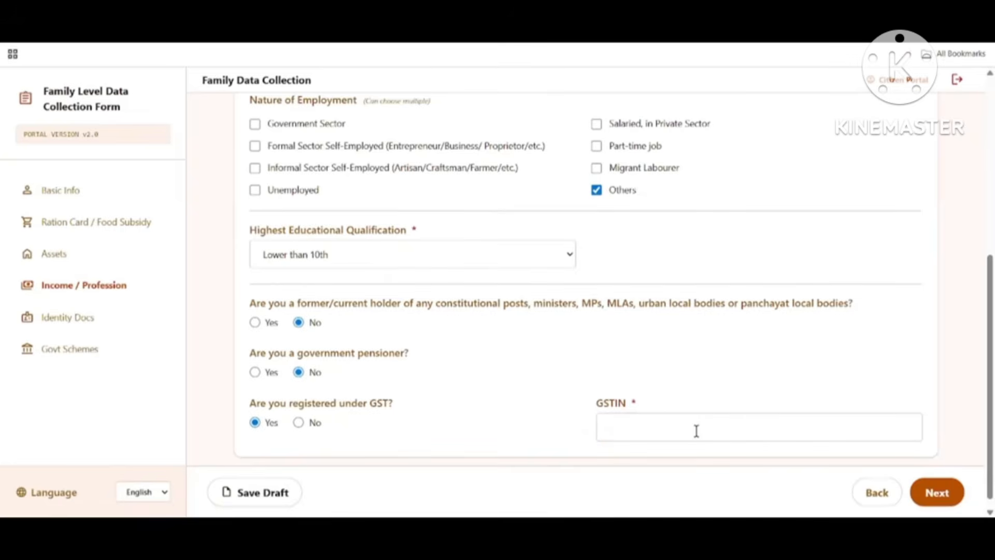
{"action": "left_click", "coordinate": [299, 423]}
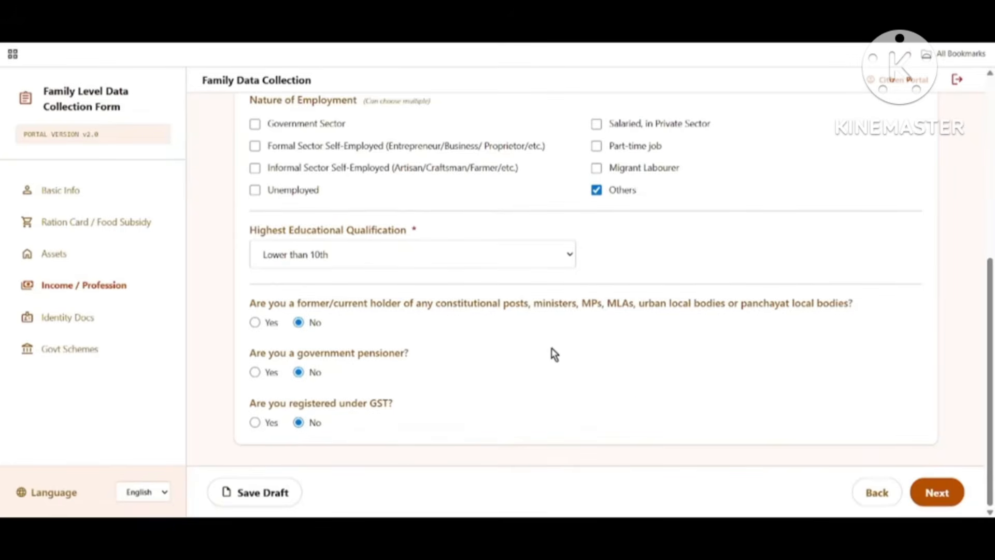
{"action": "left_click", "coordinate": [254, 494]}
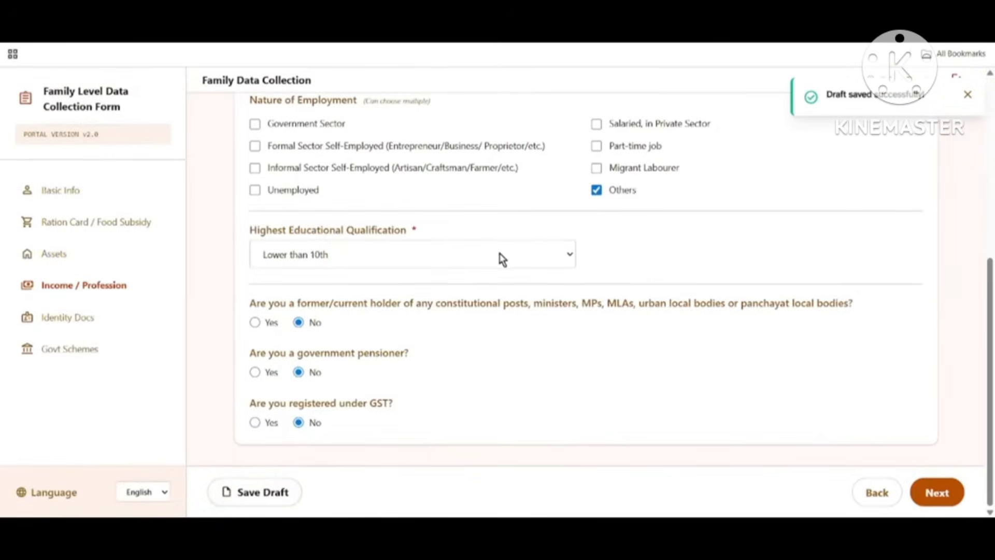
{"action": "left_click", "coordinate": [947, 501]}
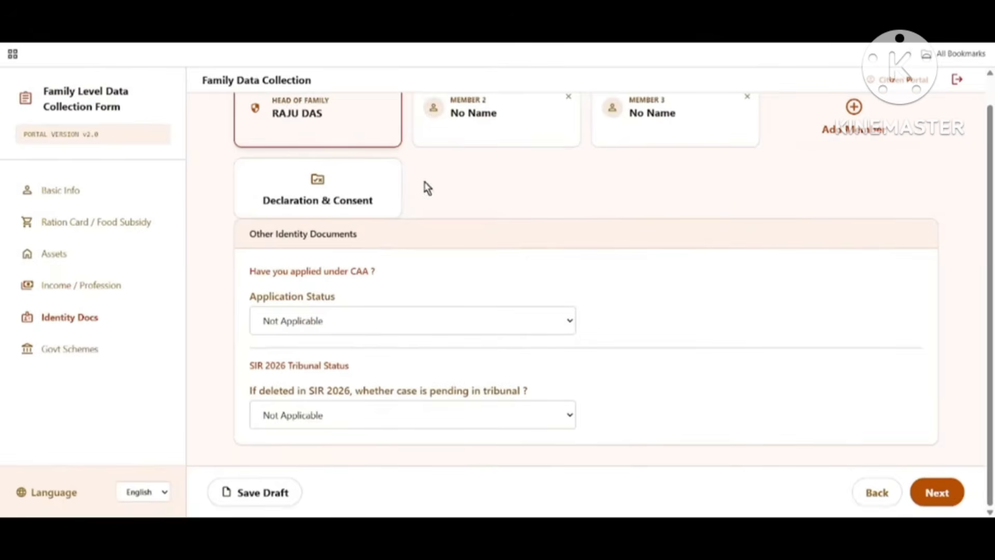
Step: Set the CAA Application Status to Issued
{"action": "left_click_drag", "start_coordinate": [250, 280], "coordinate": [391, 286]}
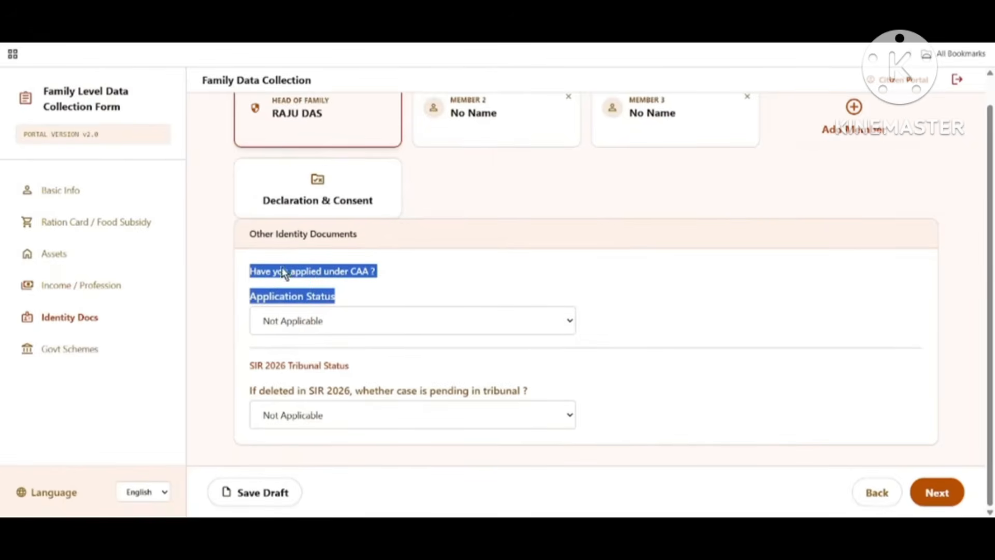
{"action": "left_click", "coordinate": [368, 236]}
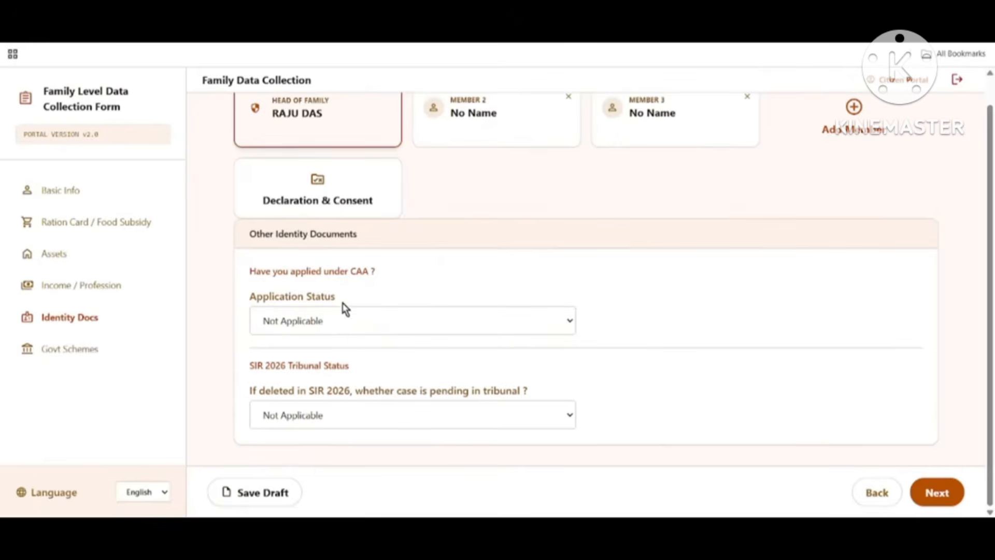
{"action": "left_click", "coordinate": [327, 326]}
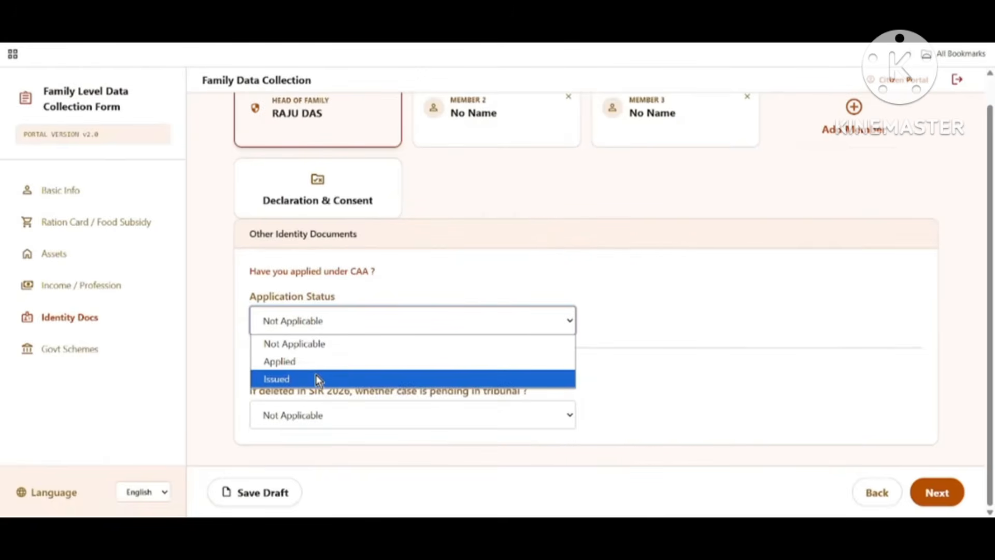
{"action": "left_click", "coordinate": [318, 379]}
{"action": "left_click", "coordinate": [344, 327]}
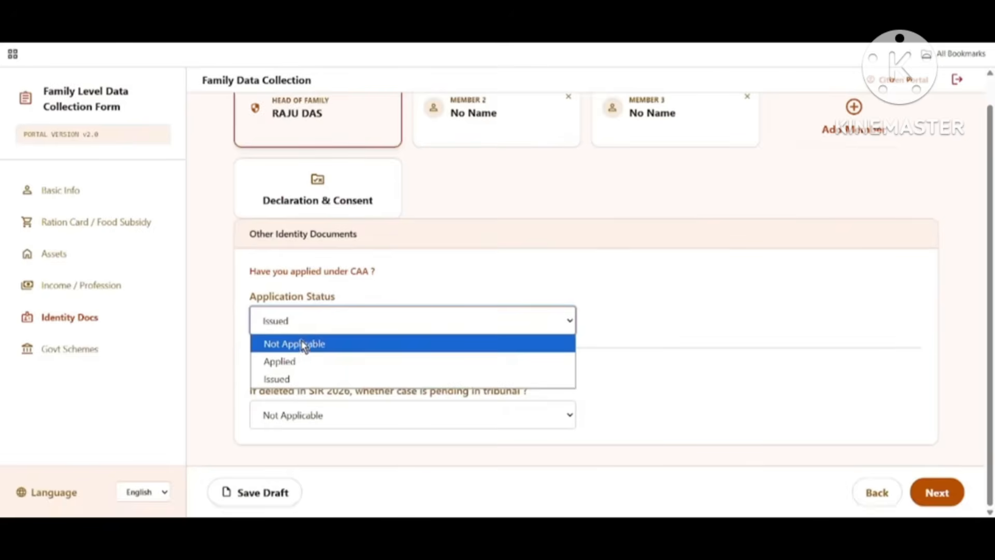
{"action": "left_click", "coordinate": [304, 344]}
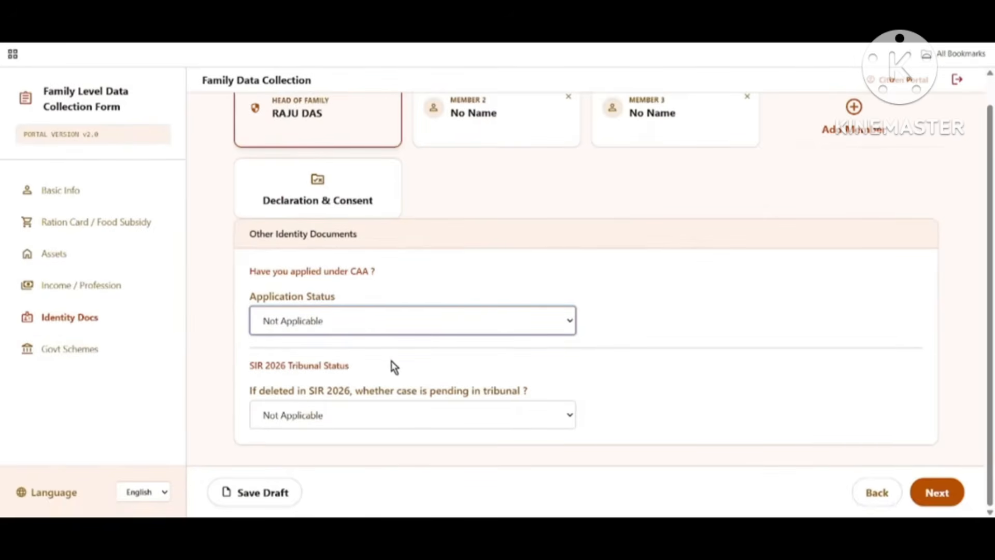
Step: Leave the SIR 2026 tribunal case status as Not Applicable
{"action": "left_click_drag", "start_coordinate": [244, 376], "coordinate": [372, 380]}
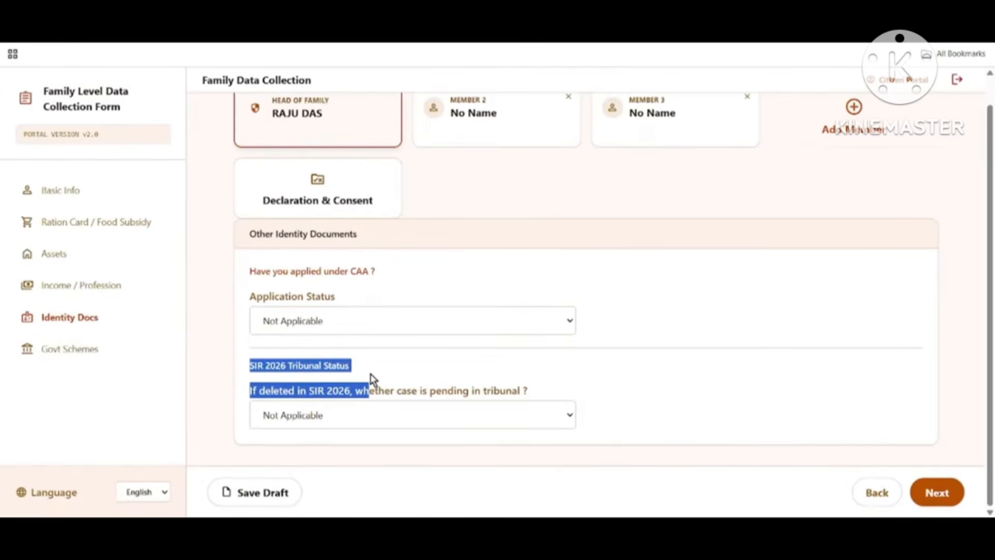
{"action": "left_click", "coordinate": [507, 382]}
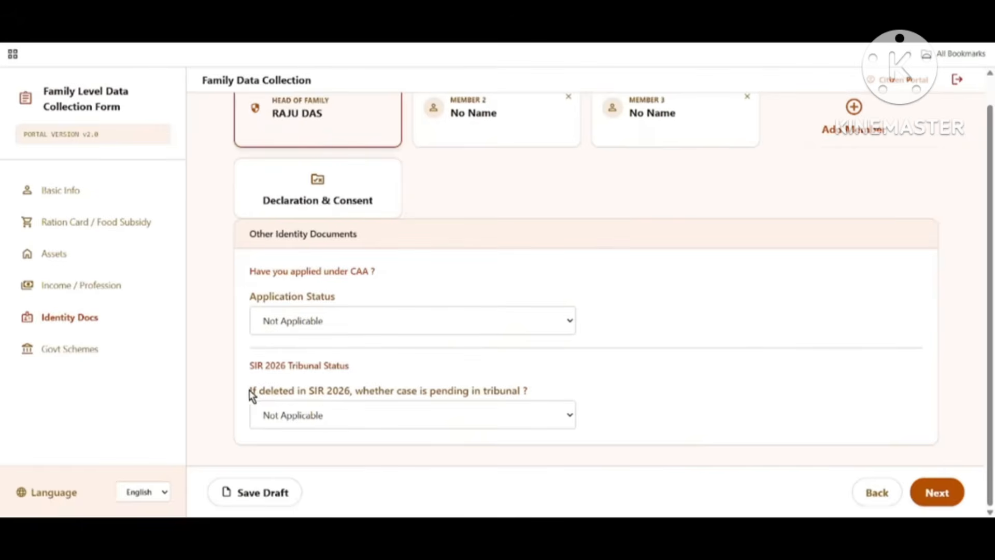
{"action": "left_click_drag", "start_coordinate": [250, 392], "coordinate": [351, 406]}
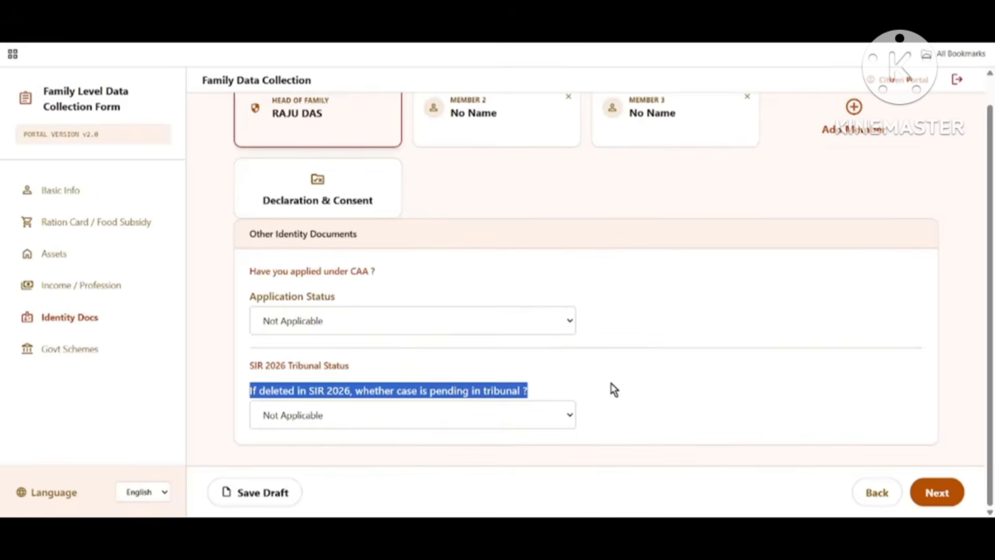
{"action": "left_click", "coordinate": [625, 372]}
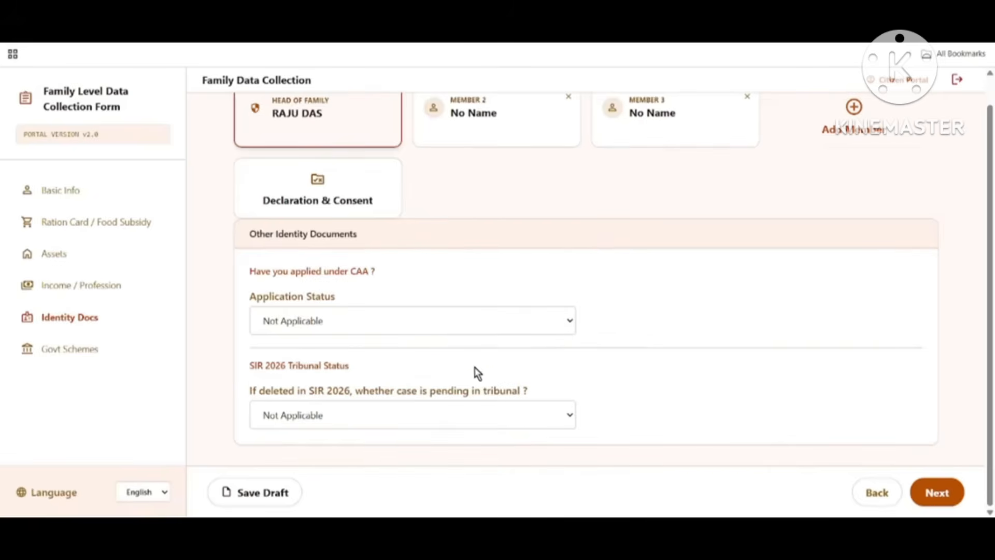
{"action": "left_click", "coordinate": [326, 418]}
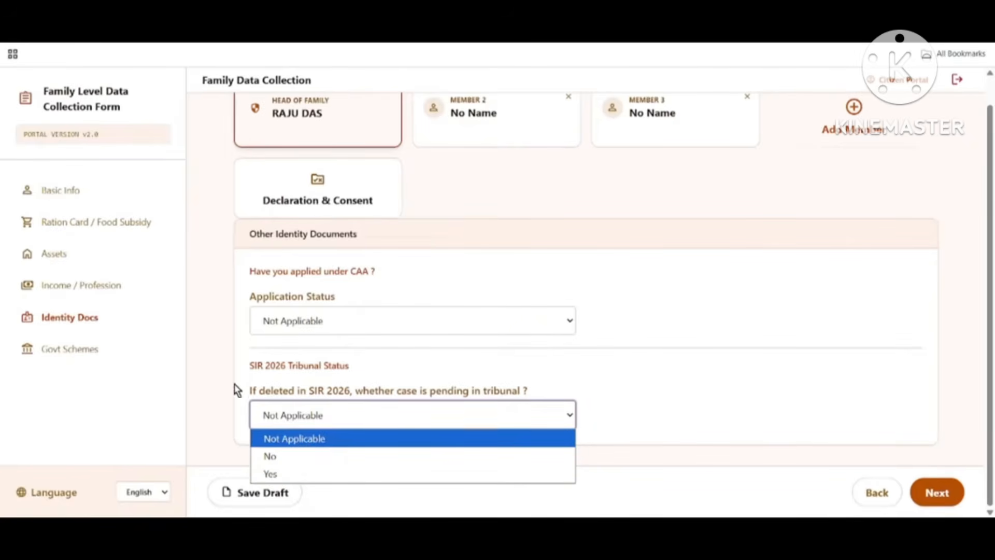
{"action": "left_click", "coordinate": [298, 438]}
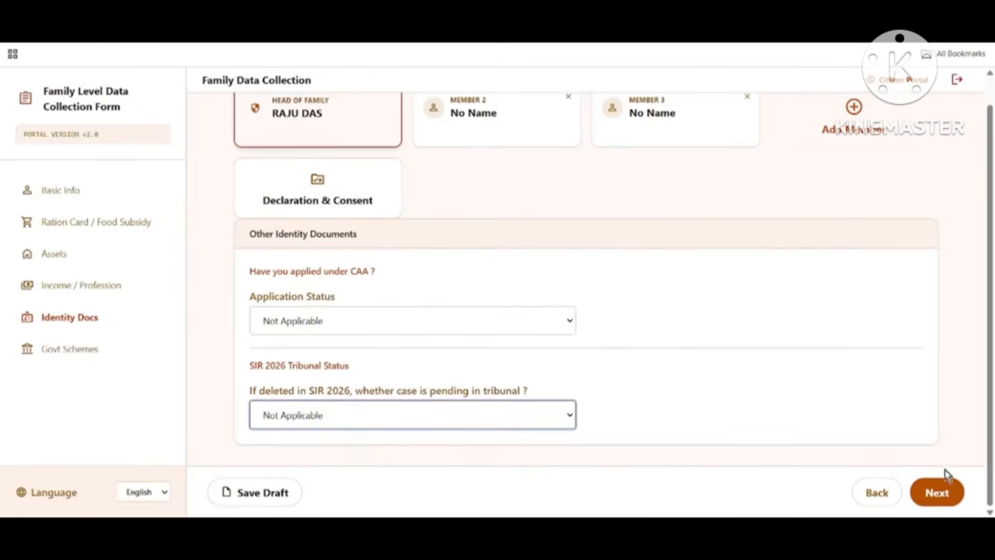
Step: Save the draft and proceed to the Govt Schemes page
{"action": "left_click", "coordinate": [263, 492]}
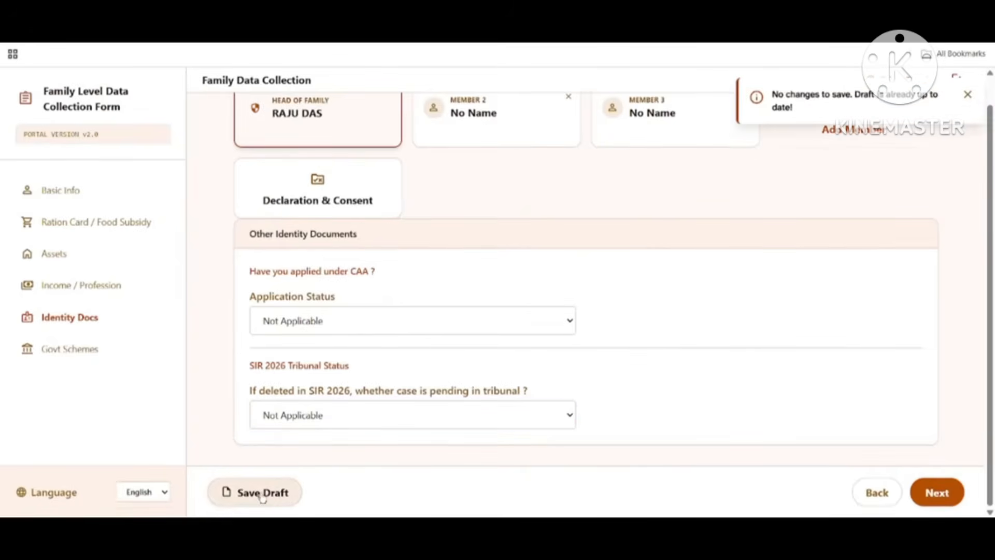
{"action": "left_click", "coordinate": [244, 337]}
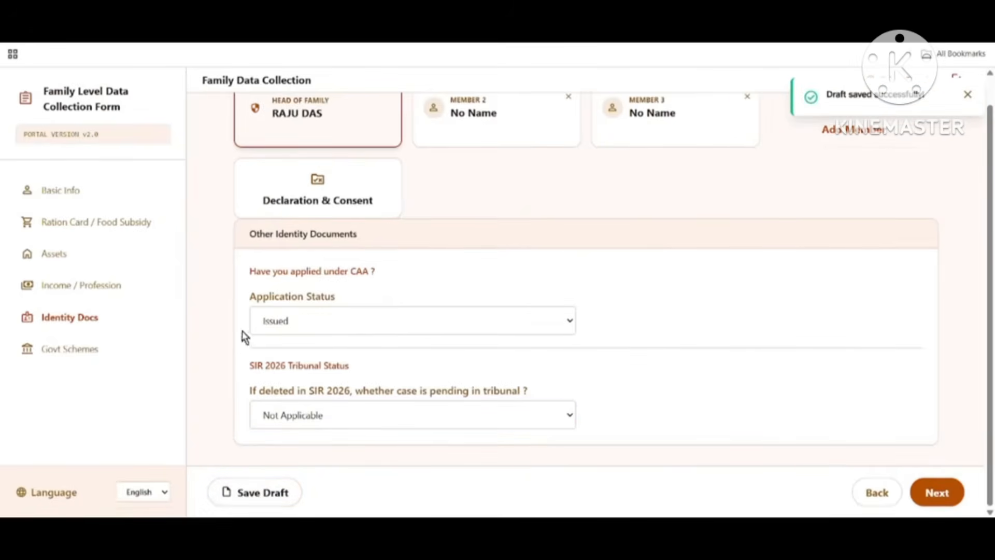
{"action": "left_click", "coordinate": [937, 495]}
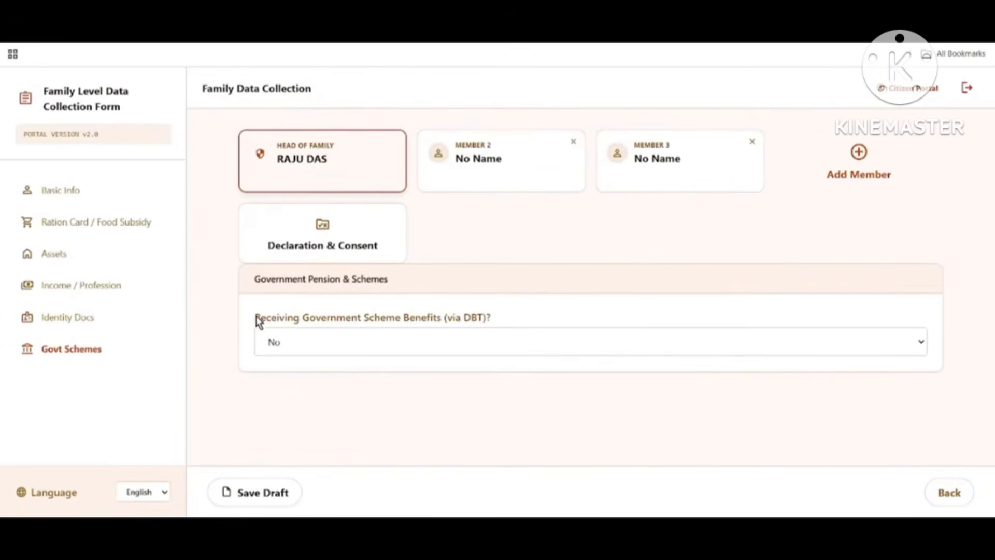
Step: Answer Yes to receiving DBT scheme benefits and open the Scheme 1 Name list
{"action": "left_click_drag", "start_coordinate": [259, 321], "coordinate": [484, 333]}
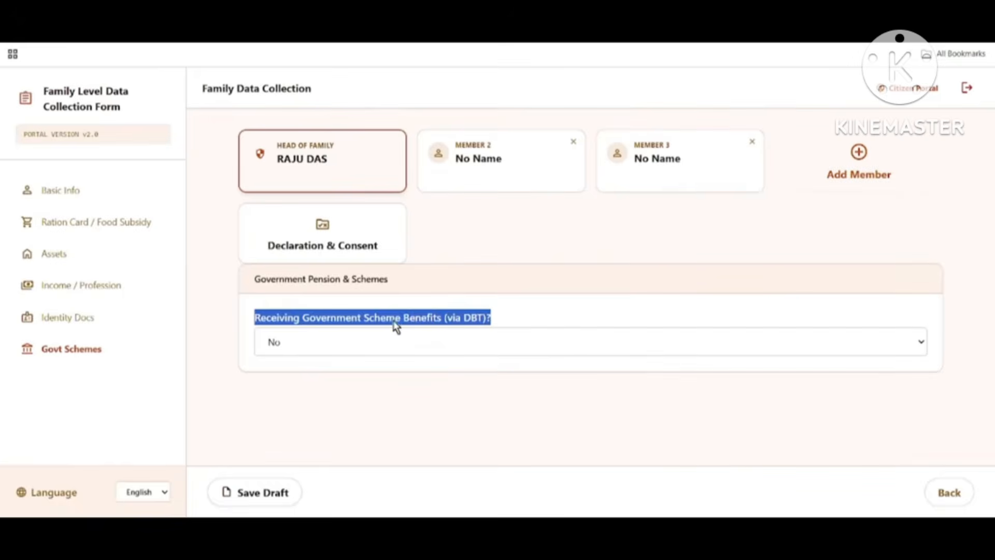
{"action": "left_click", "coordinate": [317, 345]}
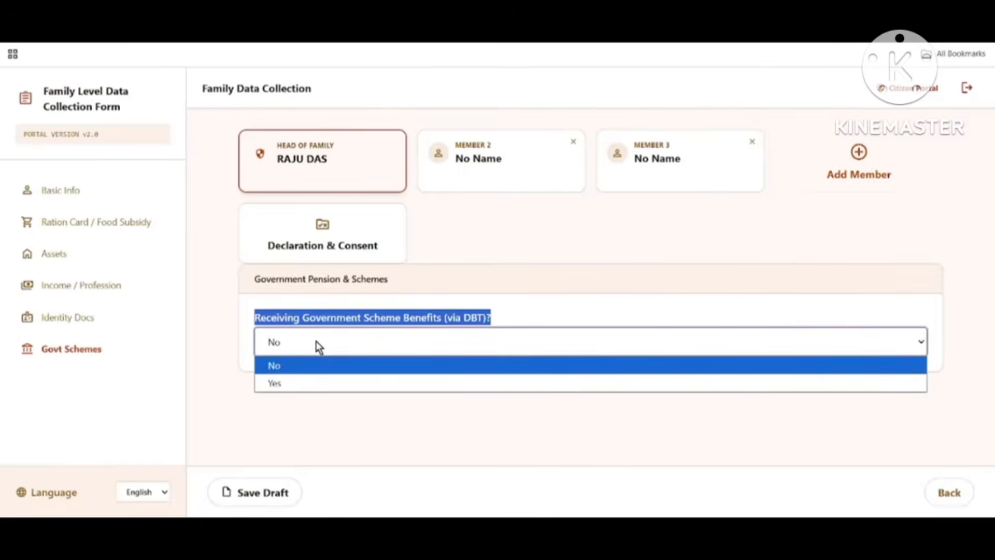
{"action": "left_click", "coordinate": [305, 383]}
{"action": "scroll", "coordinate": [429, 386], "scroll_direction": "down", "scroll_amount": 2}
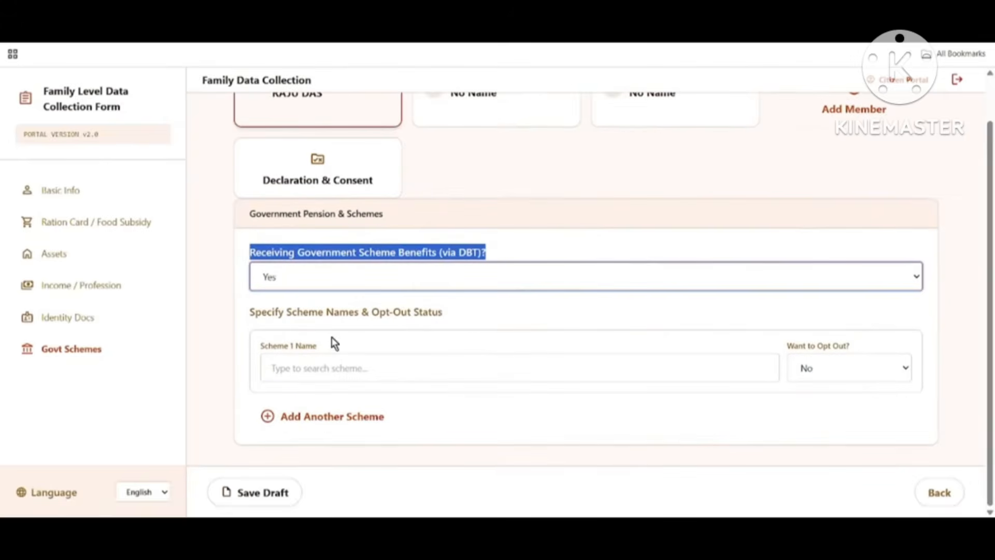
{"action": "left_click_drag", "start_coordinate": [261, 346], "coordinate": [384, 362]}
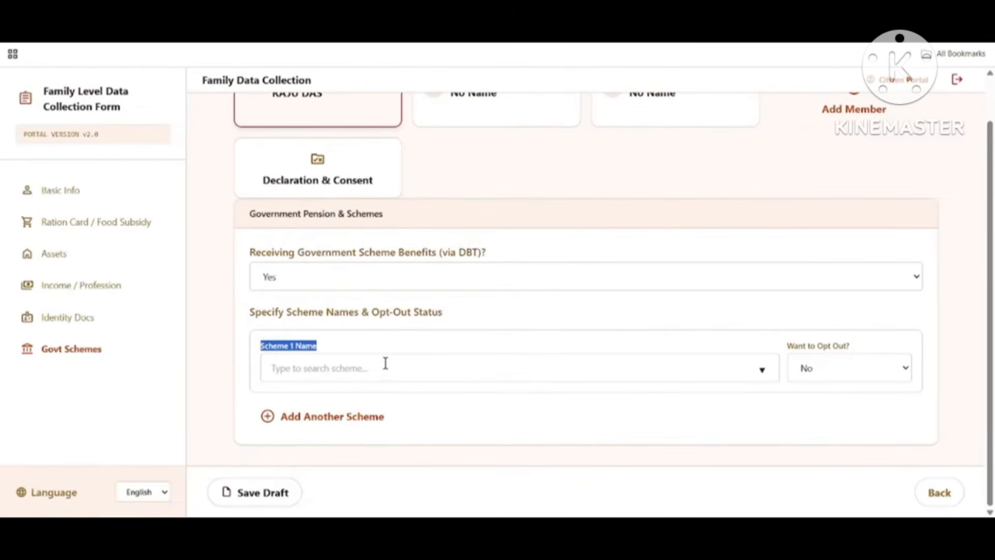
{"action": "left_click", "coordinate": [302, 371]}
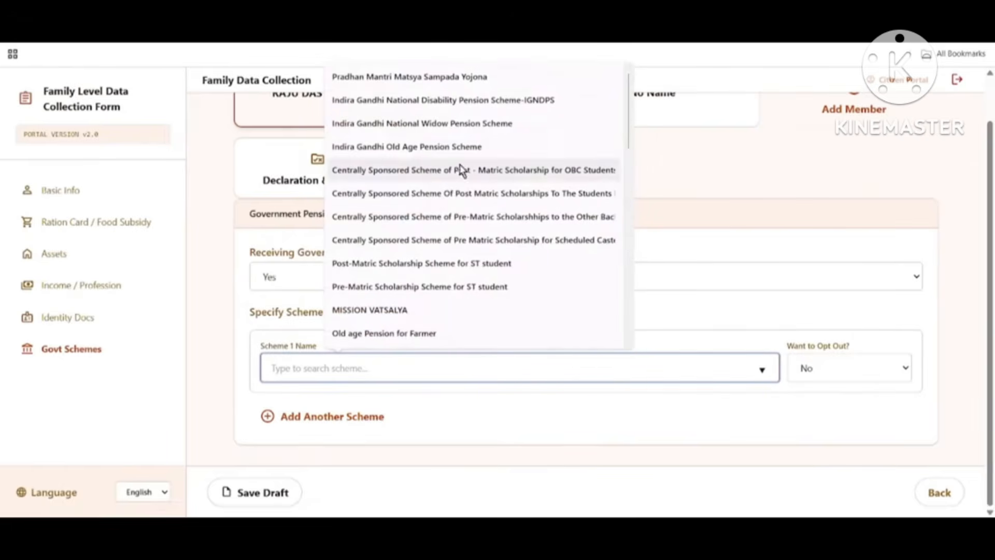
{"action": "scroll", "coordinate": [460, 316], "scroll_direction": "down", "scroll_amount": 7}
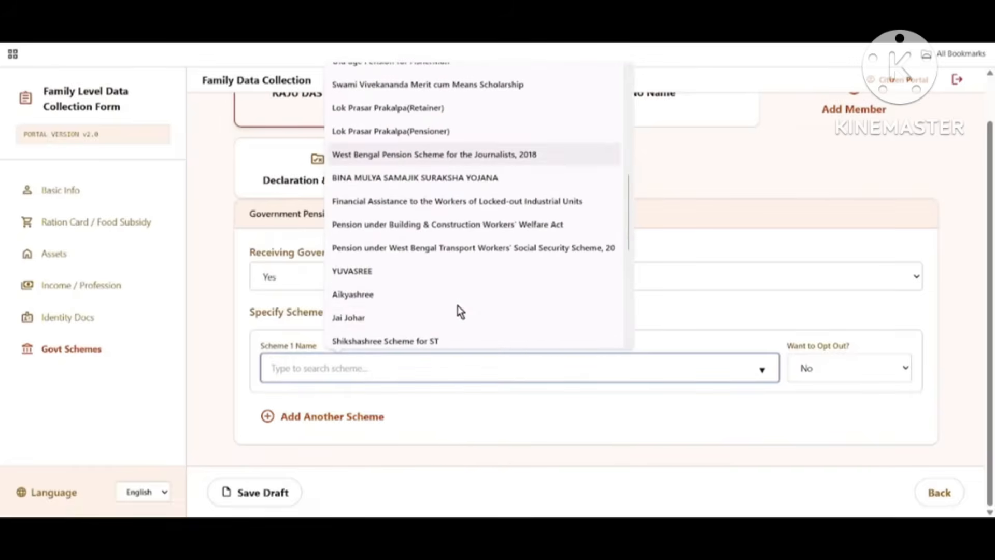
{"action": "scroll", "coordinate": [463, 314], "scroll_direction": "down", "scroll_amount": 2}
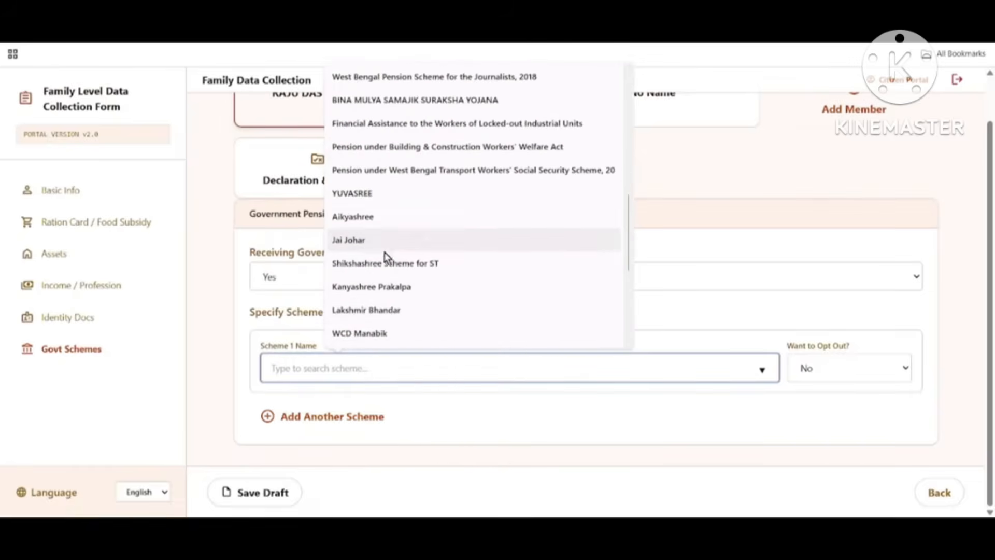
{"action": "scroll", "coordinate": [437, 303], "scroll_direction": "down", "scroll_amount": 2}
{"action": "scroll", "coordinate": [447, 309], "scroll_direction": "down", "scroll_amount": 3}
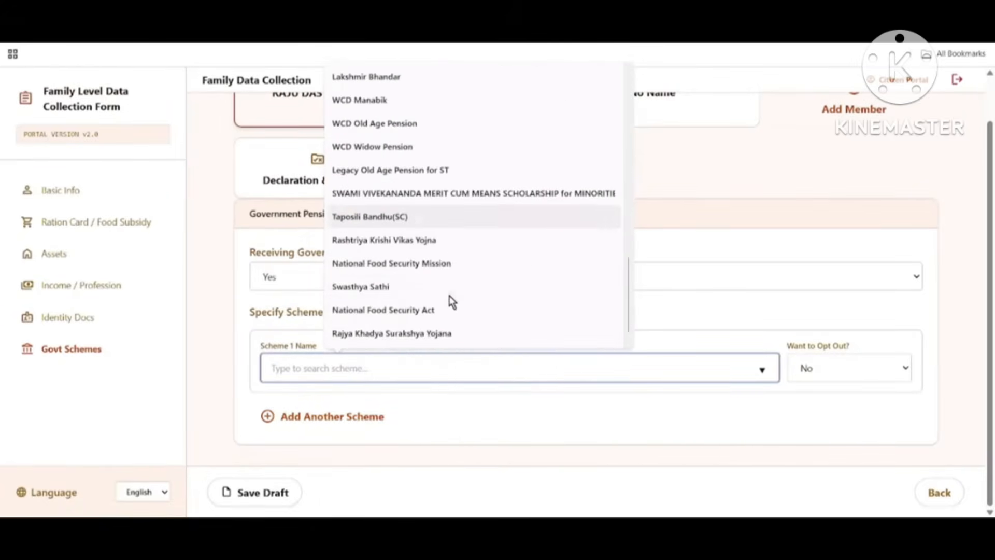
Step: Choose Swasthya Sathi as Scheme 1, keep Want to Opt Out? as No, and save the draft
{"action": "left_click", "coordinate": [362, 288]}
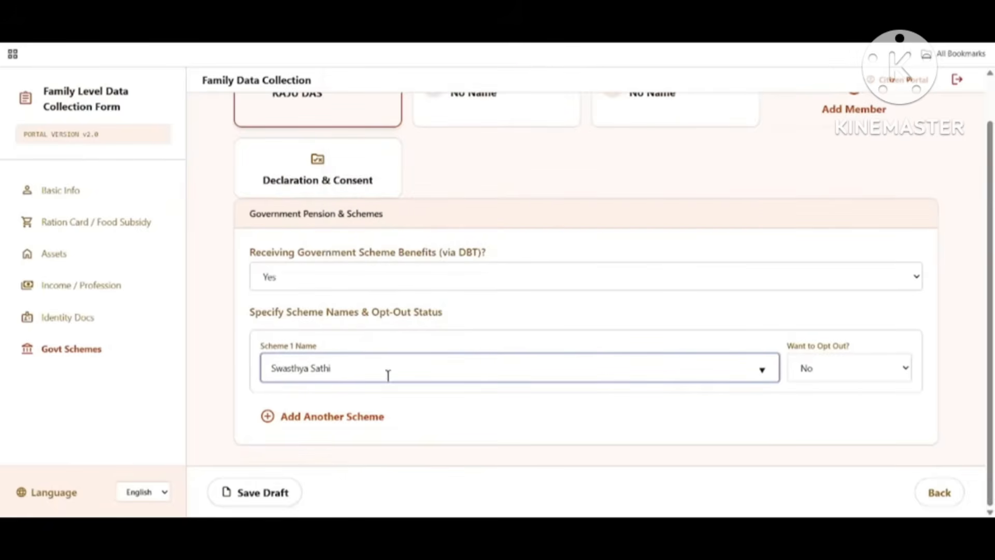
{"action": "triple_click", "coordinate": [806, 358]}
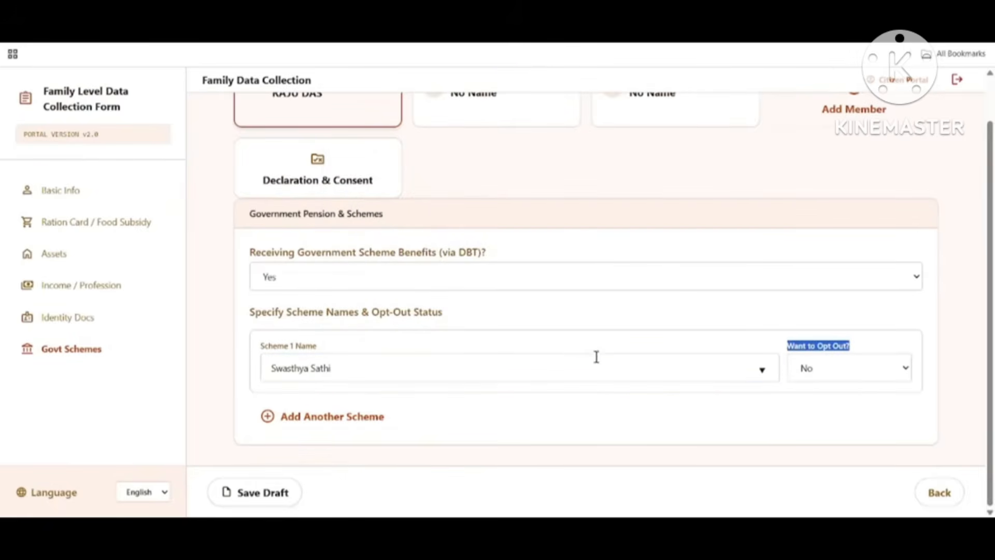
{"action": "left_click", "coordinate": [682, 336]}
{"action": "left_click_drag", "start_coordinate": [785, 352], "coordinate": [851, 350]}
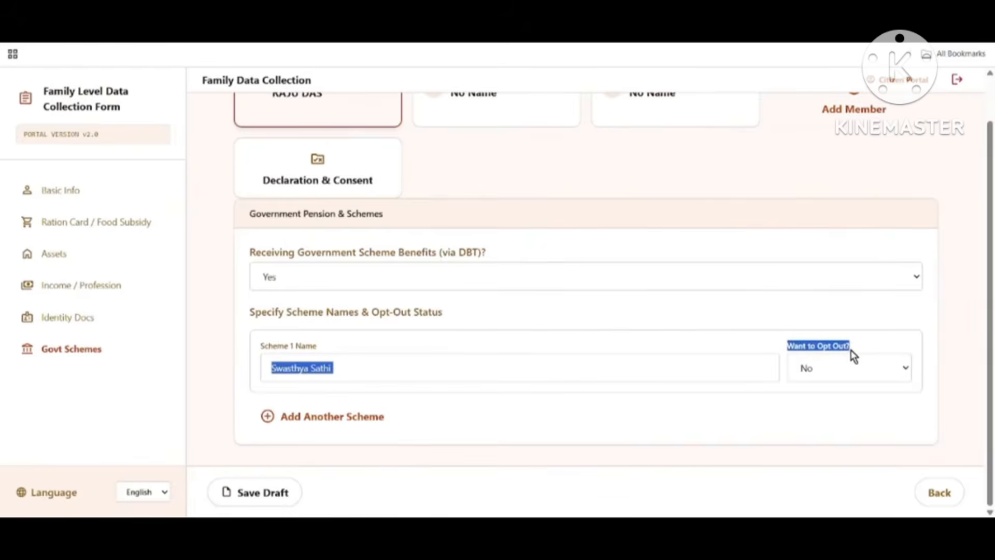
{"action": "left_click", "coordinate": [768, 342]}
{"action": "left_click_drag", "start_coordinate": [785, 347], "coordinate": [855, 349]}
{"action": "left_click", "coordinate": [808, 380]}
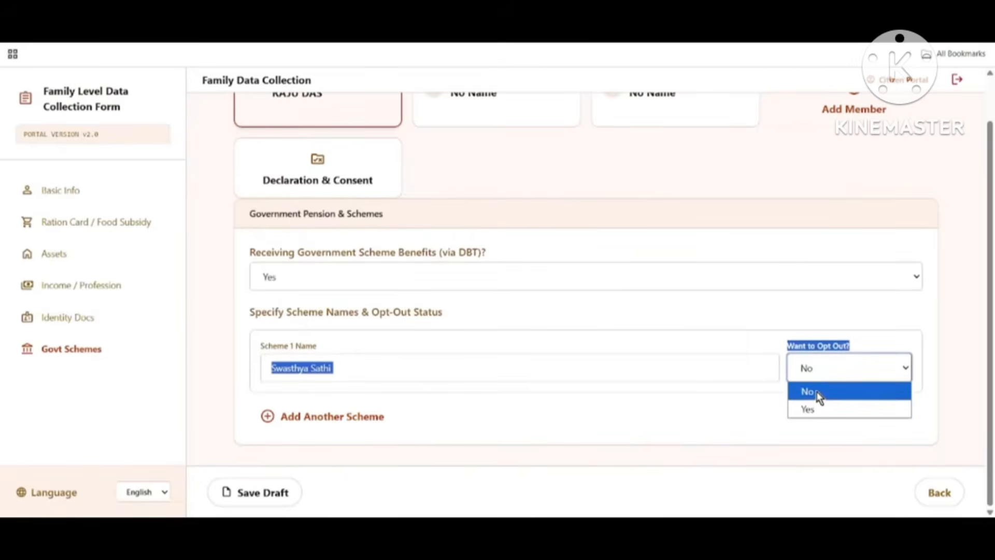
{"action": "left_click", "coordinate": [818, 397]}
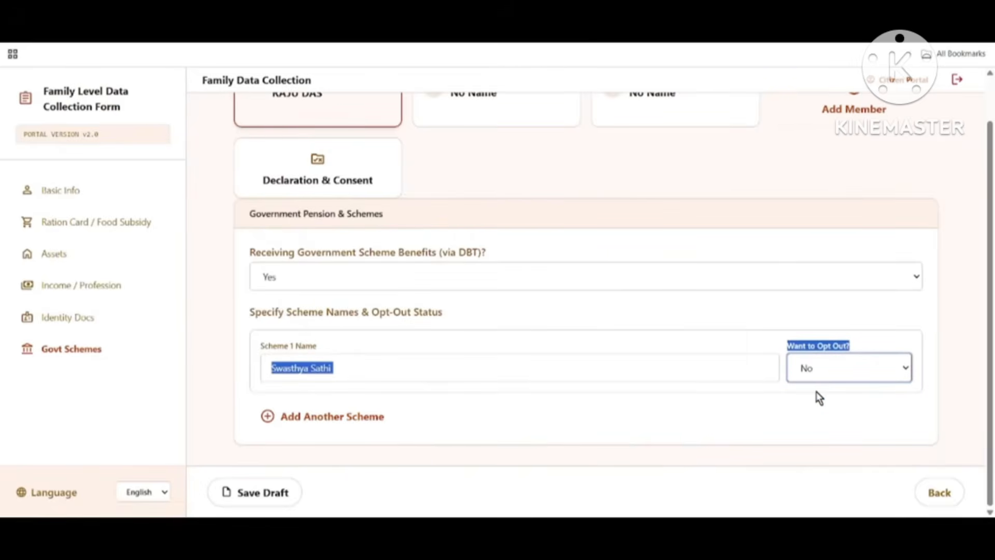
{"action": "left_click", "coordinate": [737, 350]}
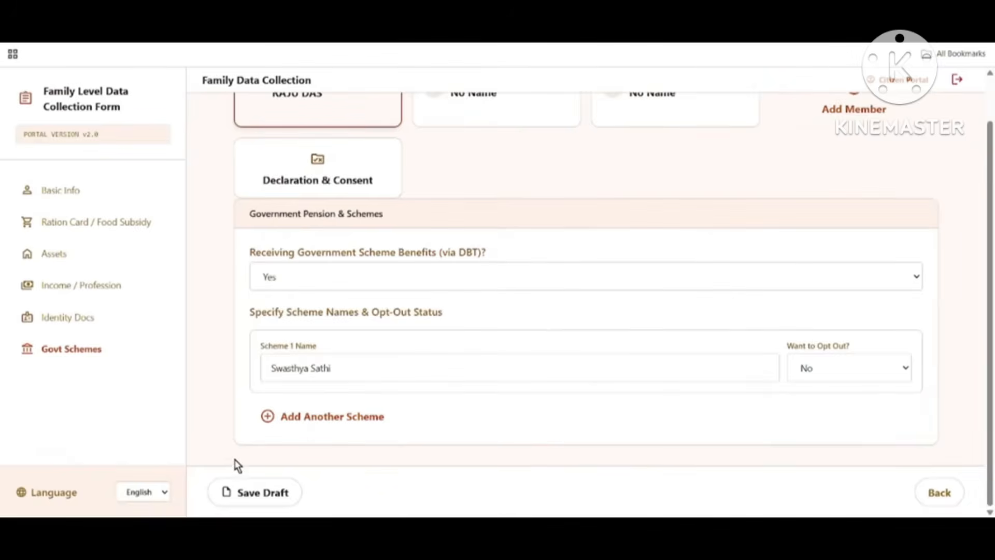
{"action": "left_click", "coordinate": [271, 502]}
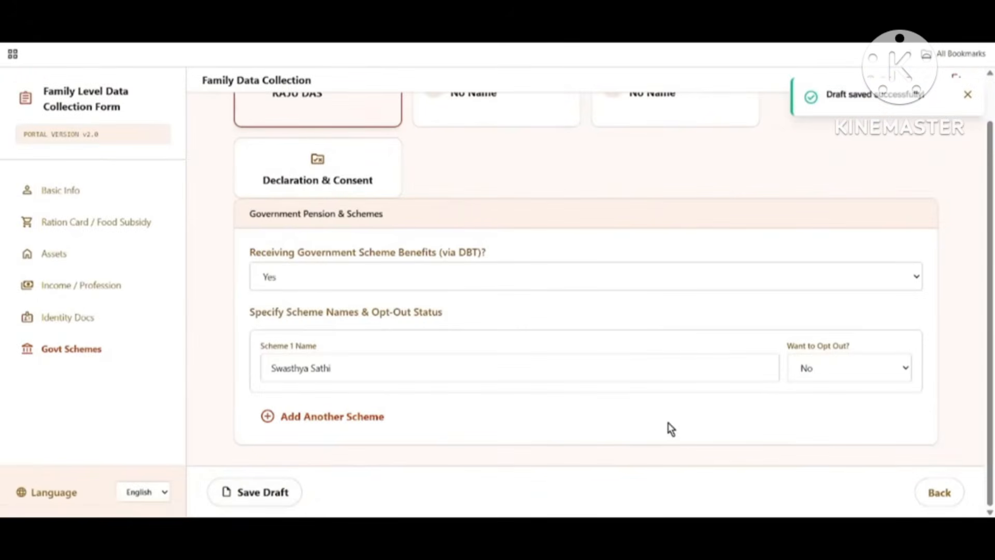
{"action": "scroll", "coordinate": [389, 280], "scroll_direction": "up", "scroll_amount": 1}
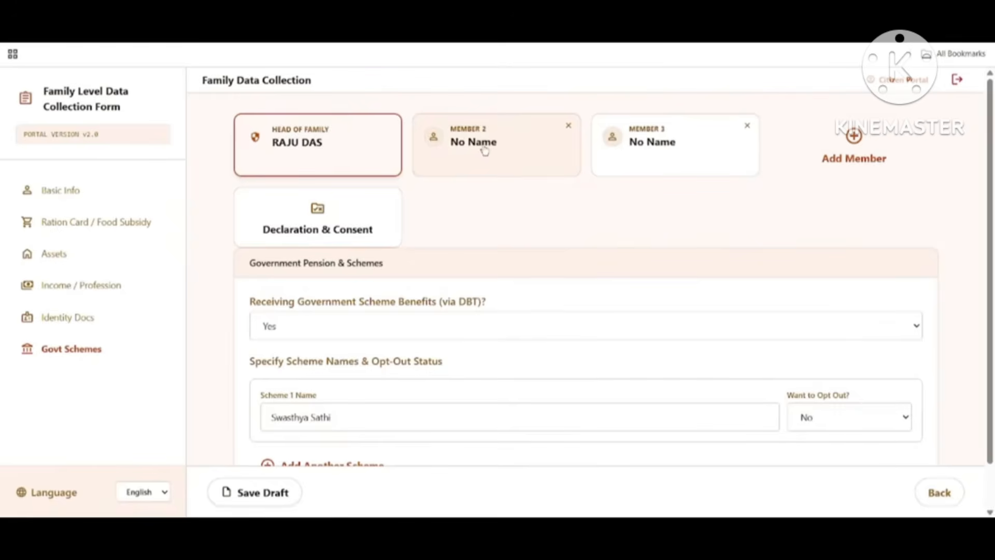
Step: Switch to Member 2 and enter the member's full name
{"action": "left_click", "coordinate": [515, 151]}
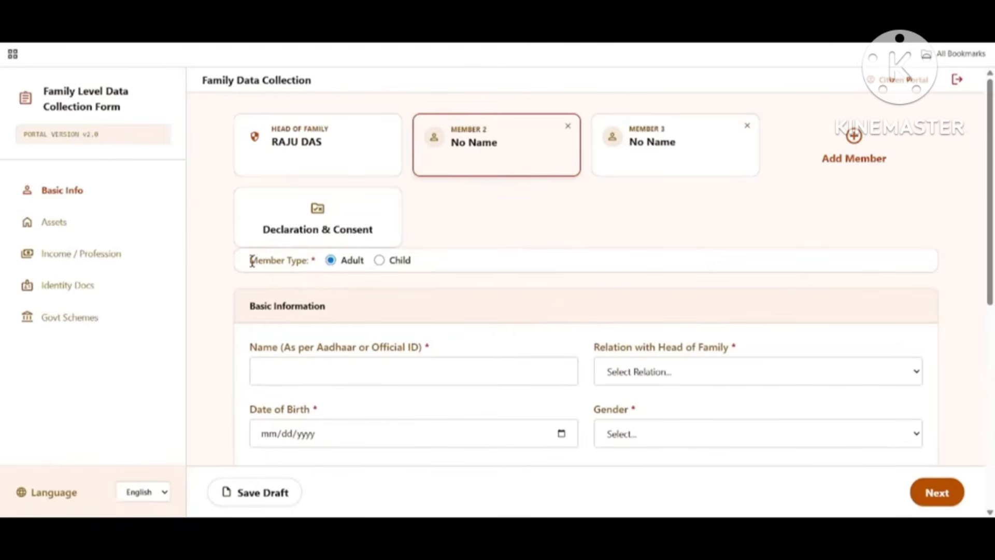
{"action": "left_click_drag", "start_coordinate": [252, 261], "coordinate": [316, 261]}
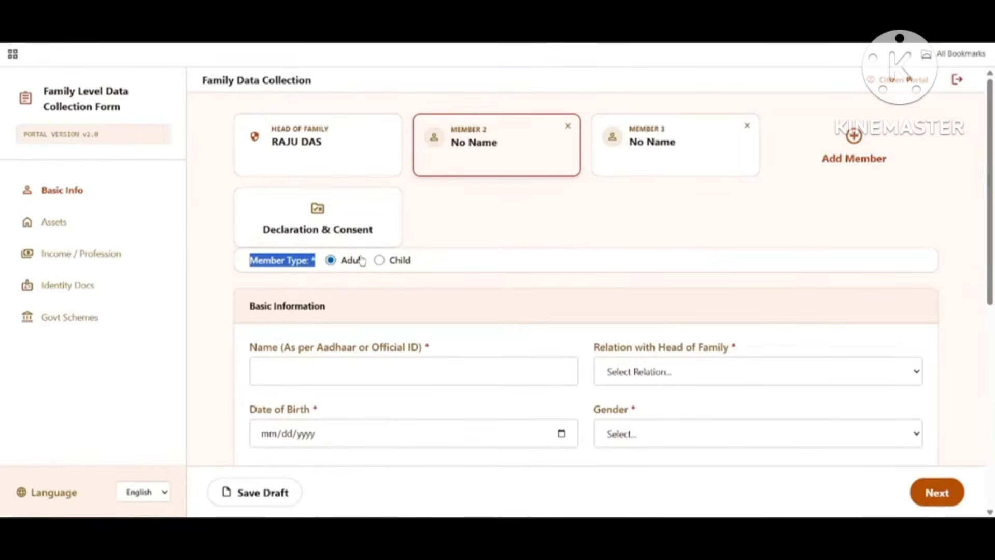
{"action": "left_click_drag", "start_coordinate": [238, 309], "coordinate": [320, 310]}
{"action": "scroll", "coordinate": [456, 302], "scroll_direction": "down", "scroll_amount": 1}
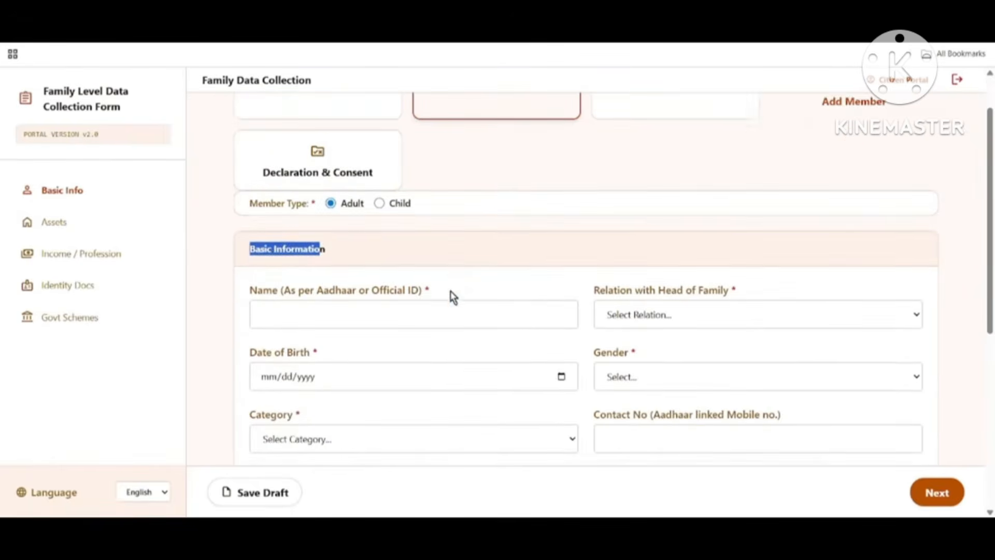
{"action": "left_click_drag", "start_coordinate": [251, 282], "coordinate": [422, 295]}
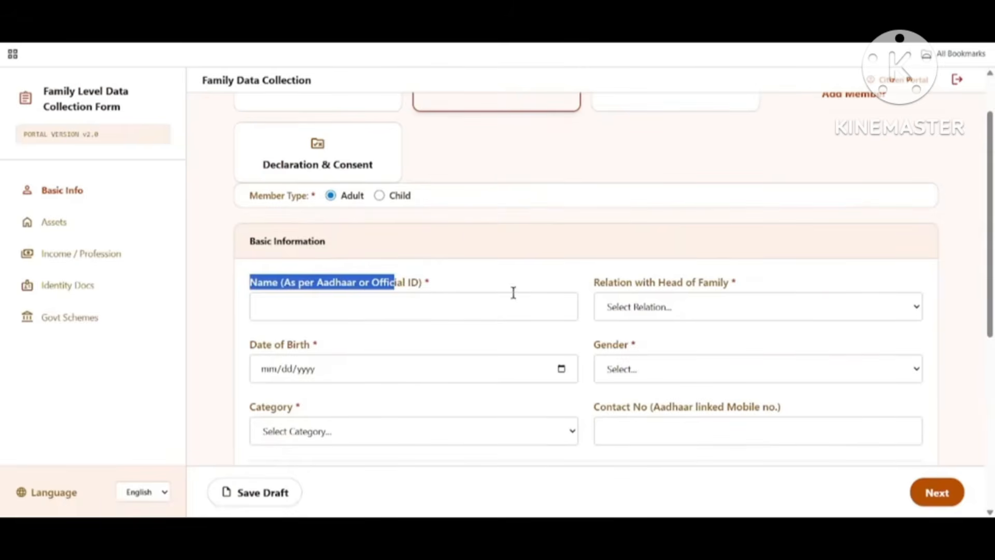
{"action": "left_click_drag", "start_coordinate": [599, 284], "coordinate": [769, 287]}
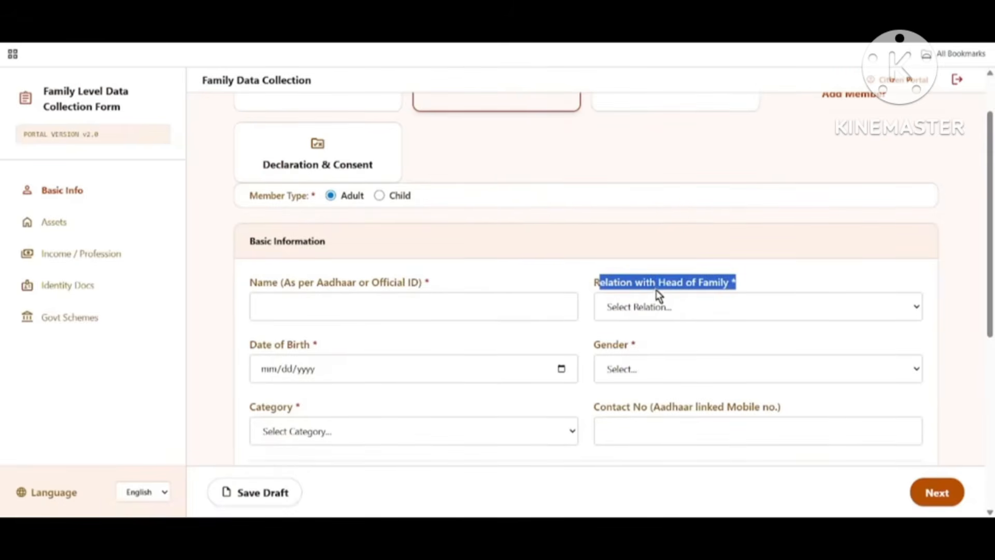
{"action": "scroll", "coordinate": [609, 277], "scroll_direction": "up", "scroll_amount": 1}
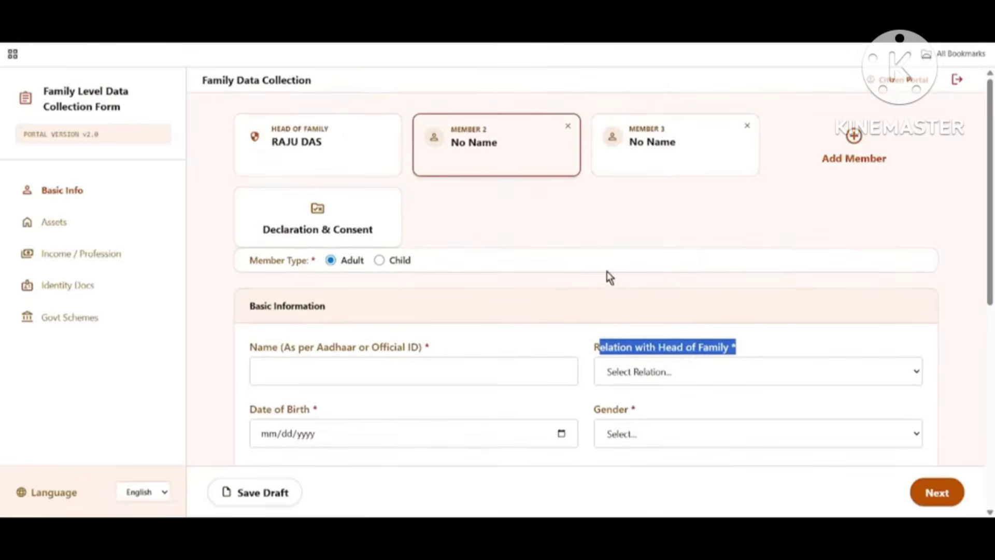
{"action": "scroll", "coordinate": [669, 349], "scroll_direction": "down", "scroll_amount": 1}
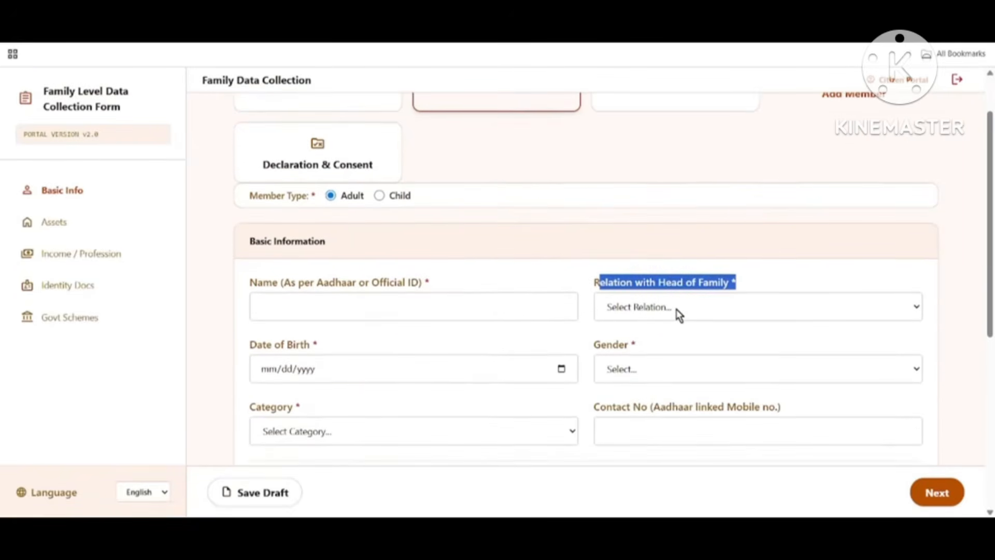
{"action": "left_click", "coordinate": [282, 309]}
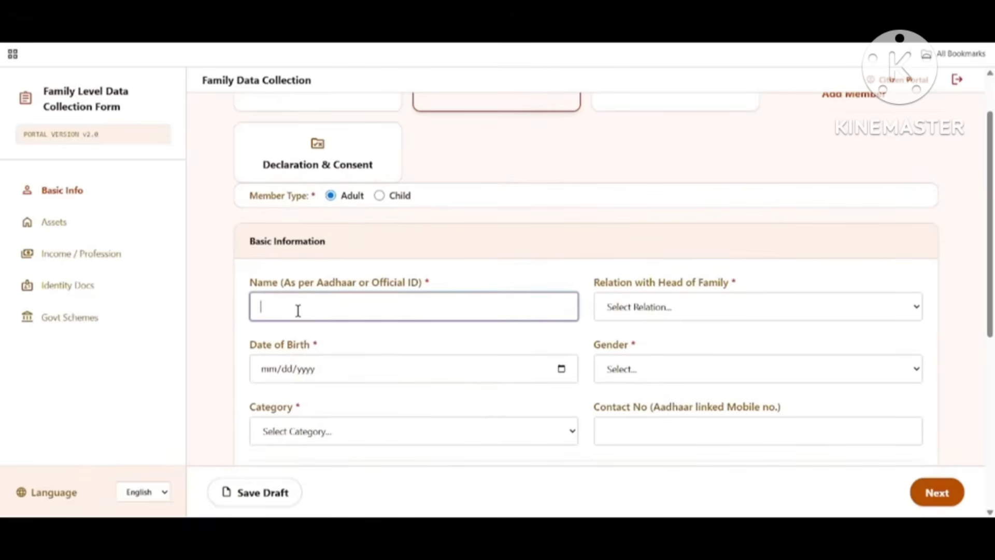
Step: Set relation to Wife, date of birth 07/04/2000 and gender Female
{"action": "left_click_drag", "start_coordinate": [594, 283], "coordinate": [724, 296]}
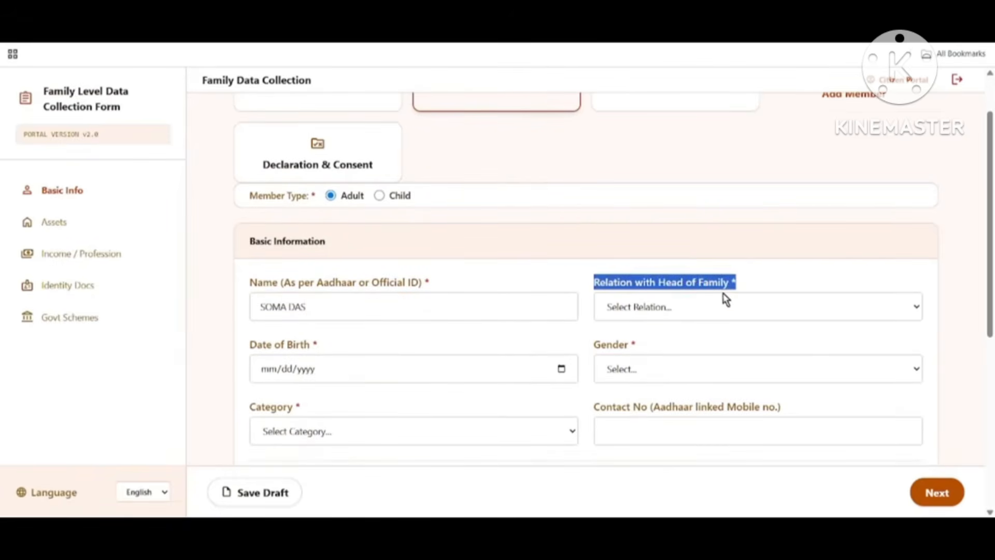
{"action": "left_click", "coordinate": [668, 314]}
{"action": "scroll", "coordinate": [677, 161], "scroll_direction": "down", "scroll_amount": 1}
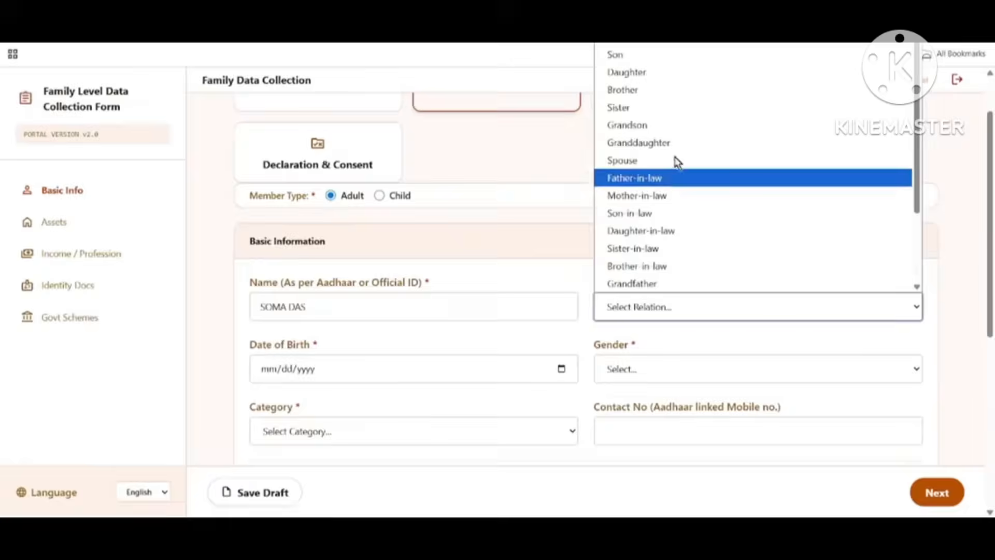
{"action": "left_click", "coordinate": [649, 49]}
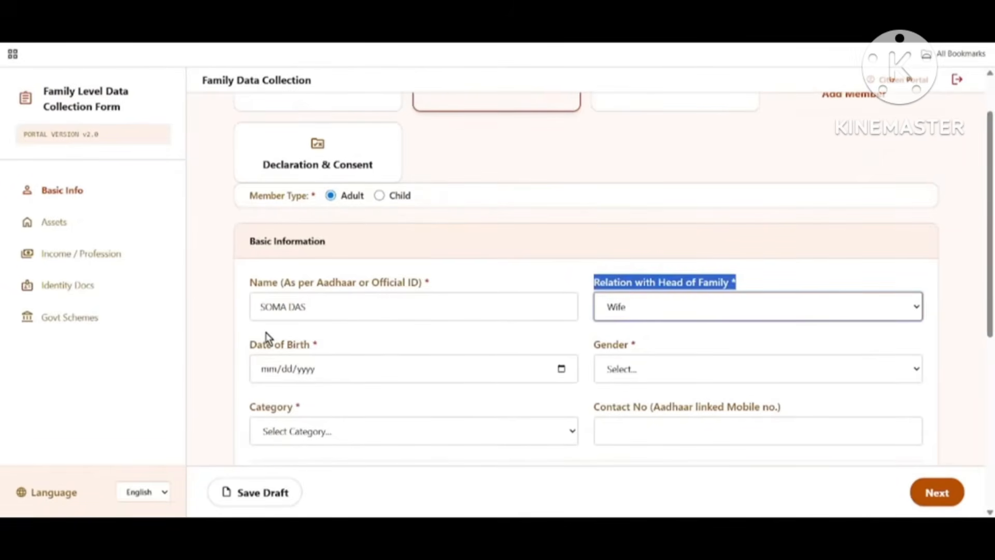
{"action": "left_click_drag", "start_coordinate": [246, 346], "coordinate": [342, 355]}
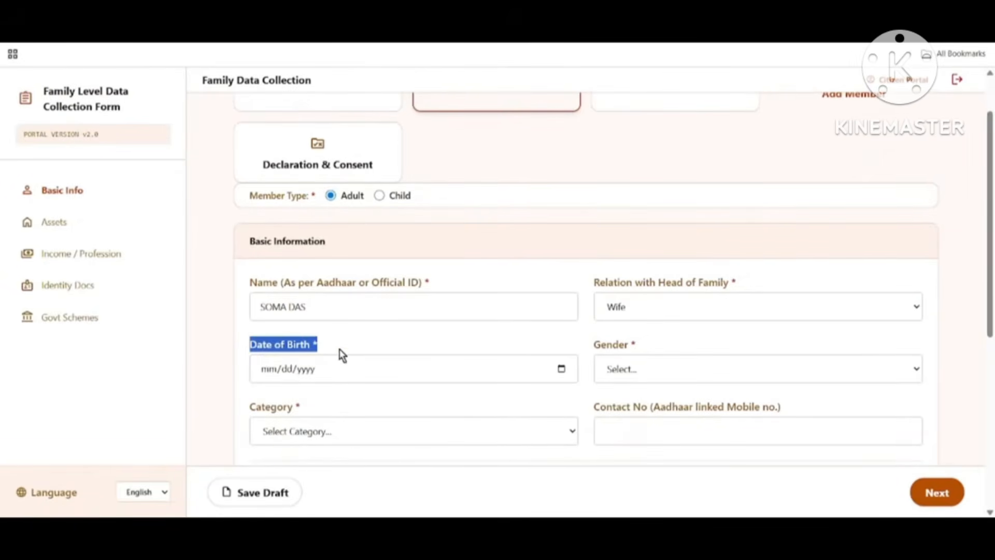
{"action": "left_click", "coordinate": [562, 369]}
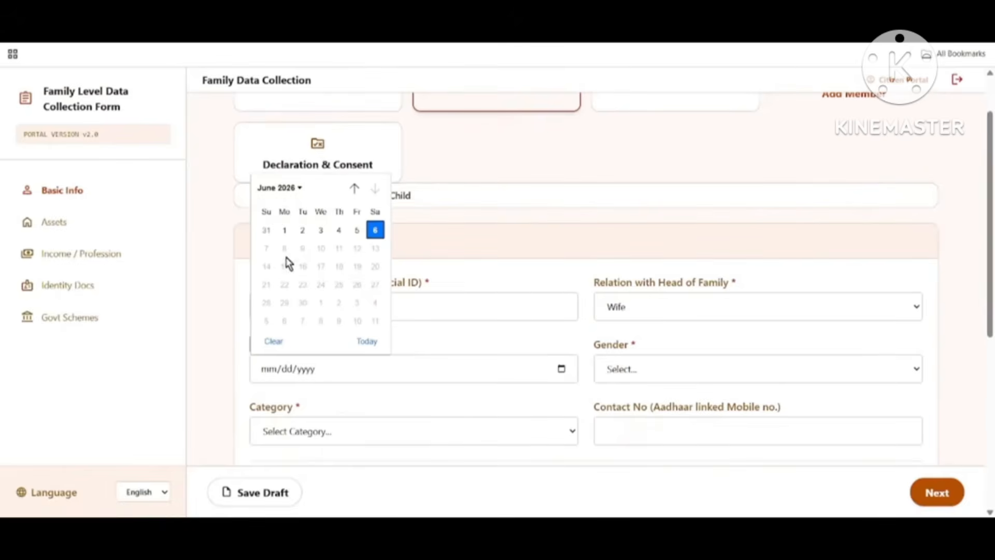
{"action": "left_click", "coordinate": [338, 230]}
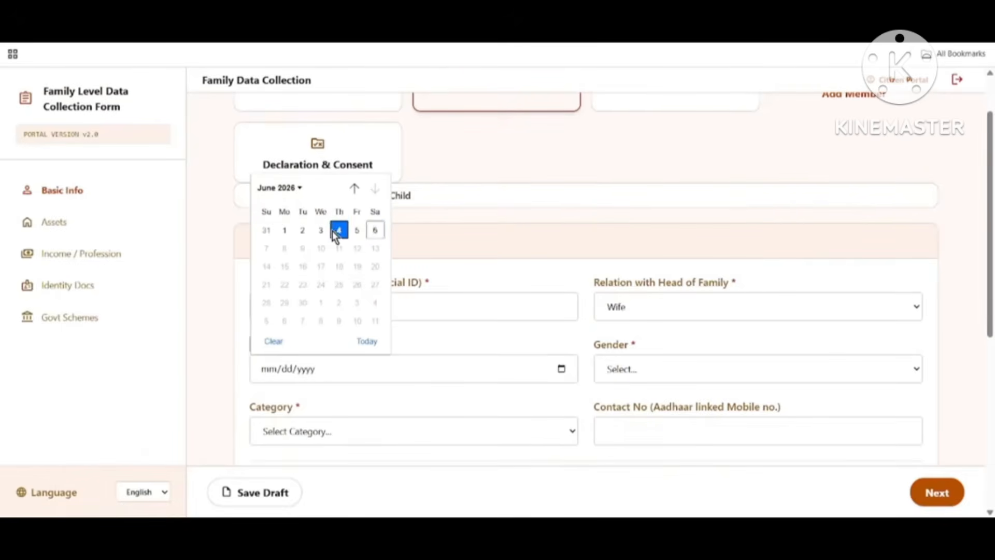
{"action": "left_click", "coordinate": [426, 331]}
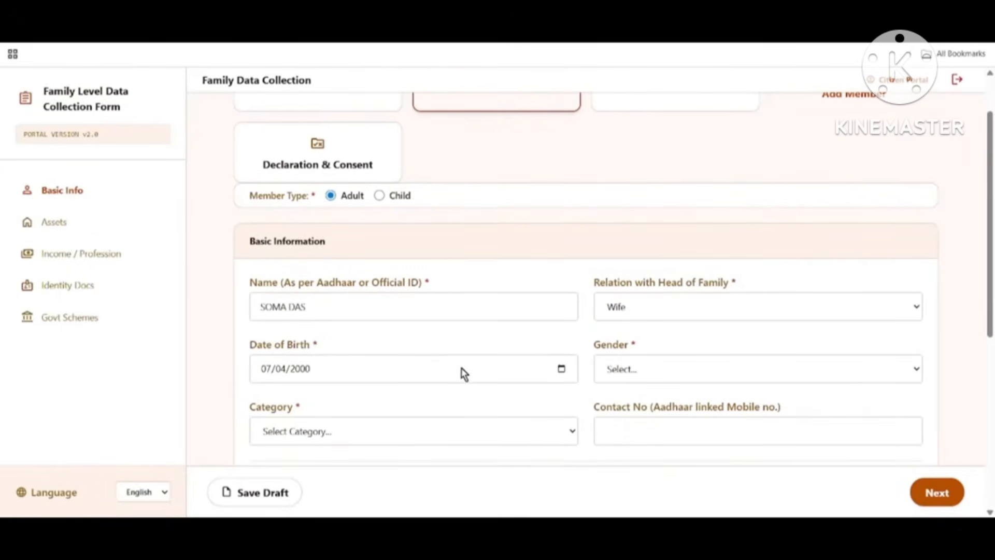
{"action": "left_click", "coordinate": [632, 371]}
{"action": "left_click", "coordinate": [644, 425]}
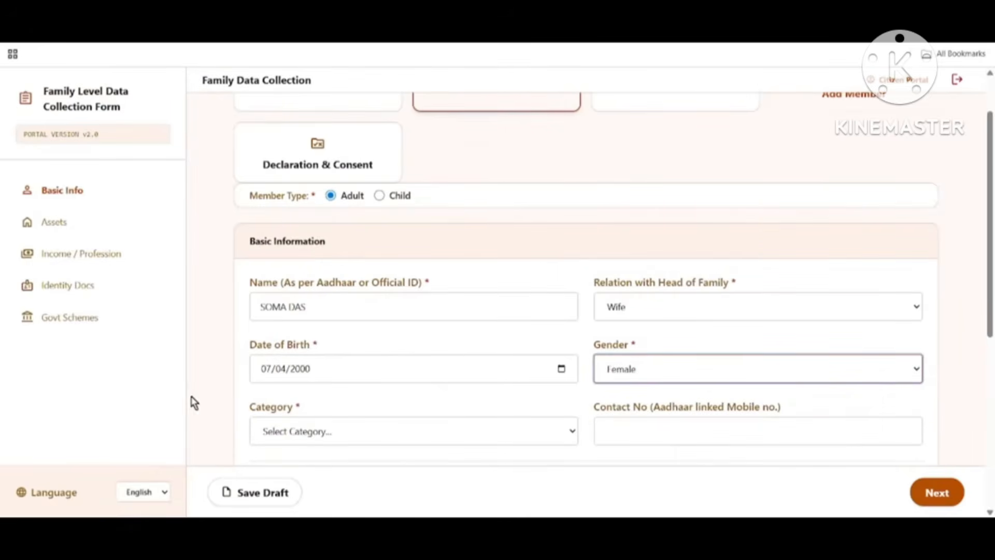
Step: Set the category to UR (Unreserved) and Disability Status to No
{"action": "left_click_drag", "start_coordinate": [251, 410], "coordinate": [306, 411]}
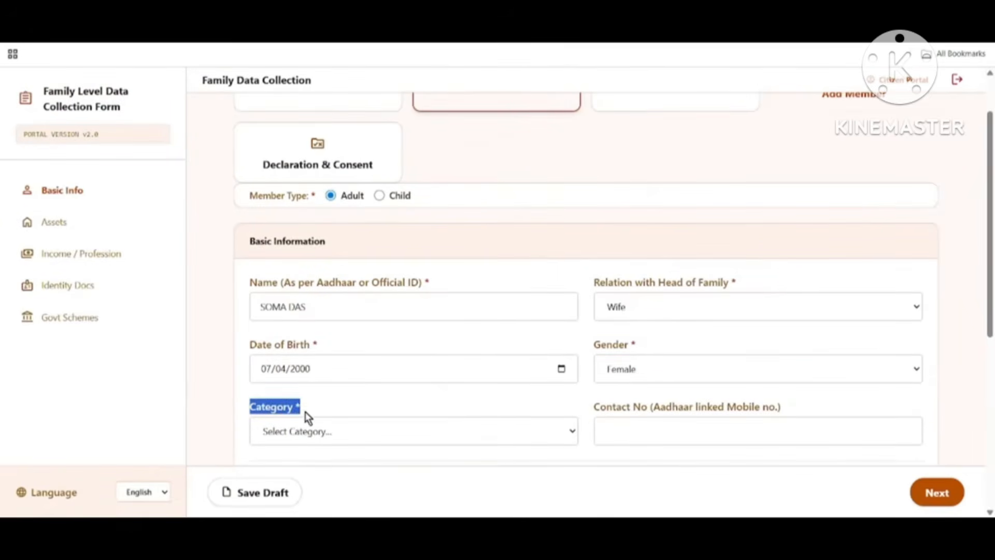
{"action": "left_click", "coordinate": [382, 444]}
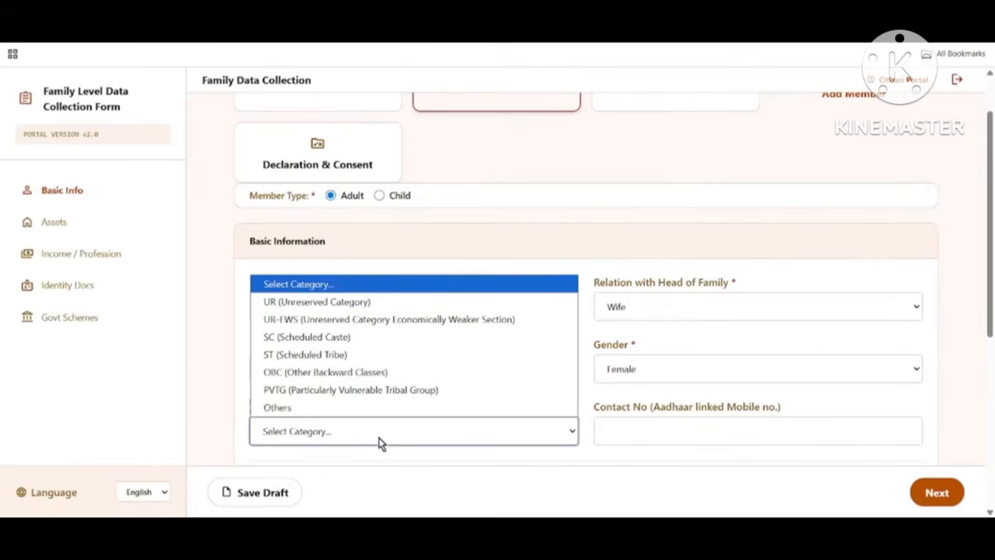
{"action": "left_click", "coordinate": [308, 314]}
{"action": "scroll", "coordinate": [555, 389], "scroll_direction": "down", "scroll_amount": 1}
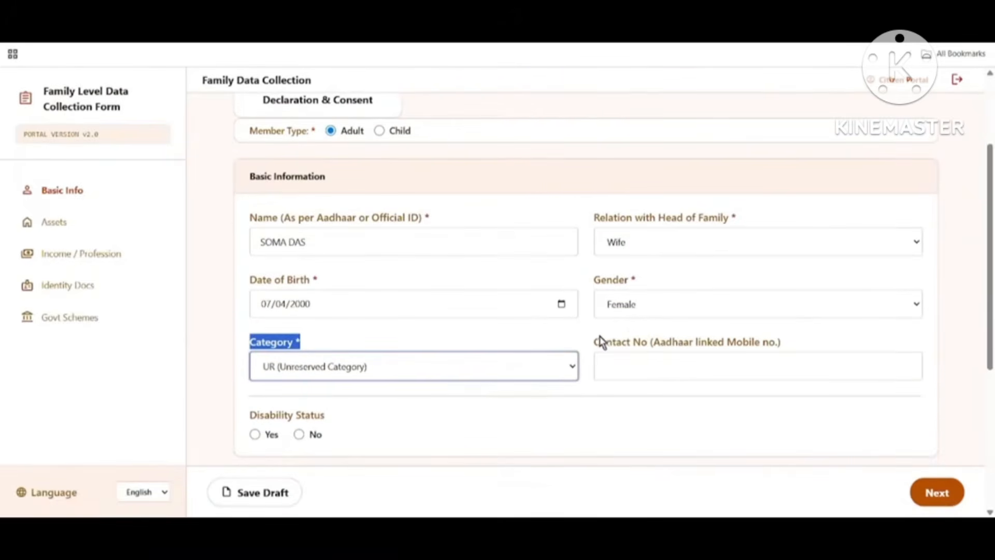
{"action": "left_click_drag", "start_coordinate": [599, 342], "coordinate": [733, 351]}
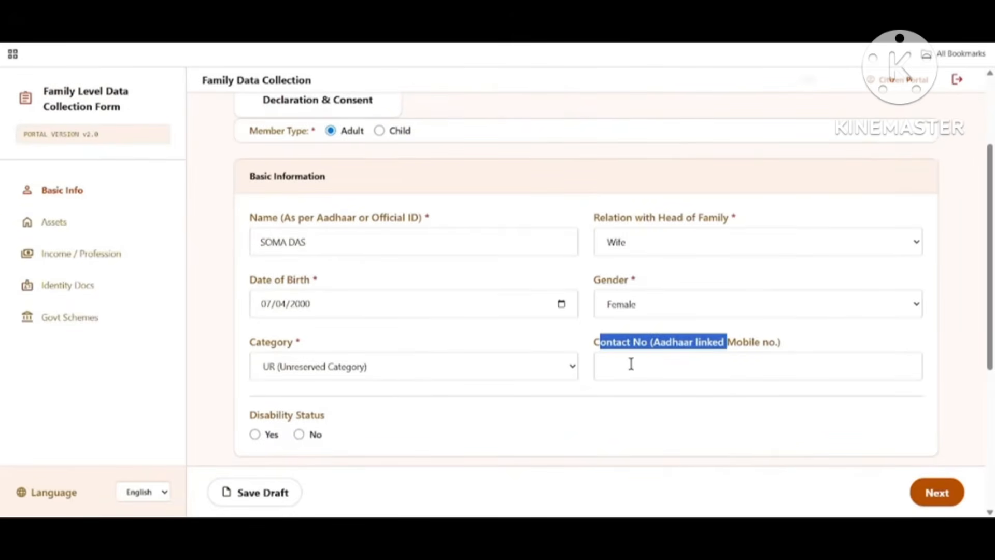
{"action": "scroll", "coordinate": [634, 366], "scroll_direction": "down", "scroll_amount": 5}
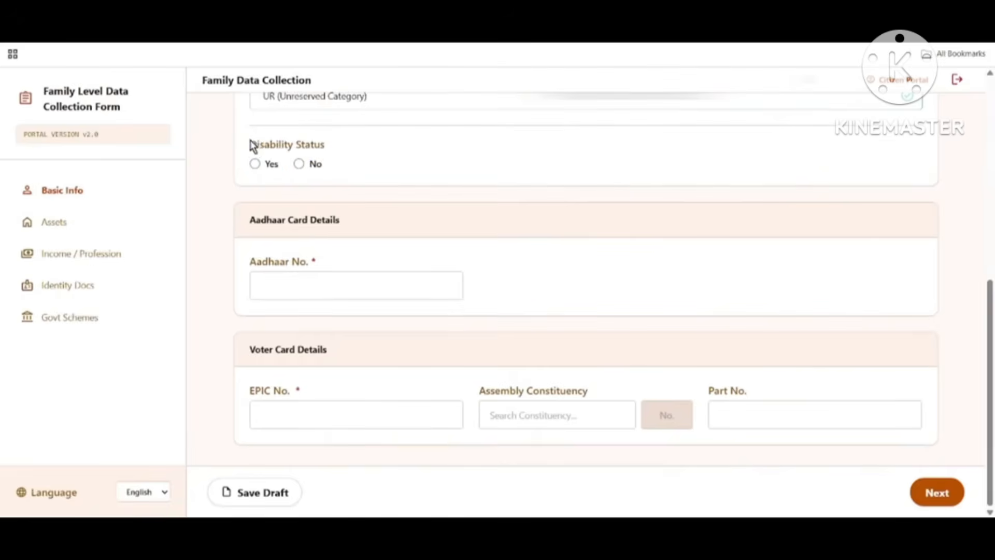
{"action": "left_click_drag", "start_coordinate": [251, 147], "coordinate": [456, 154]}
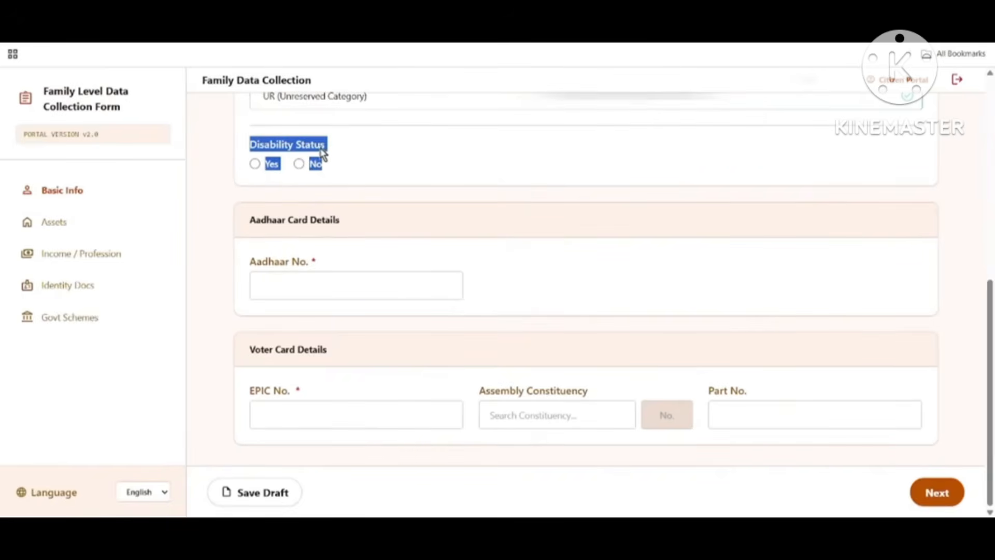
{"action": "left_click", "coordinate": [255, 164]}
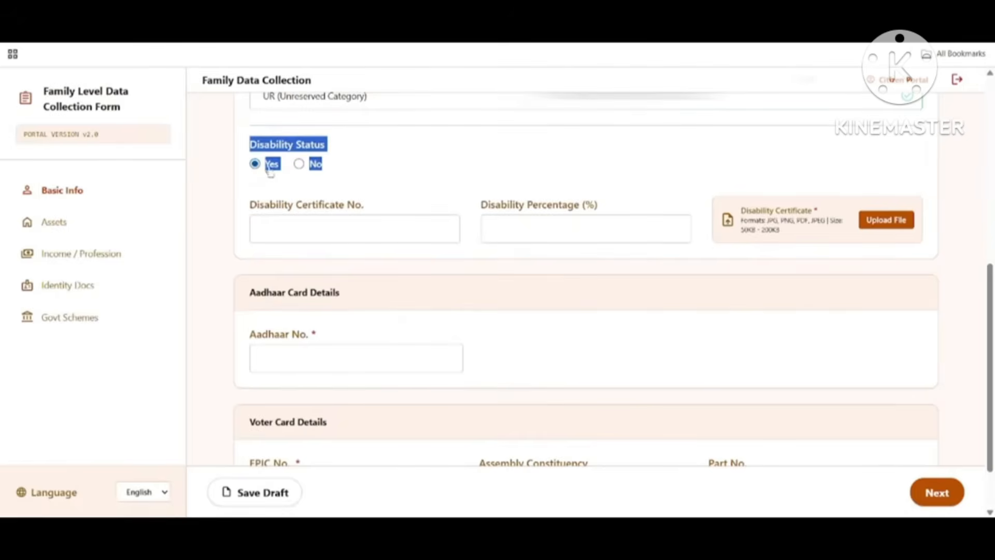
{"action": "left_click", "coordinate": [299, 165]}
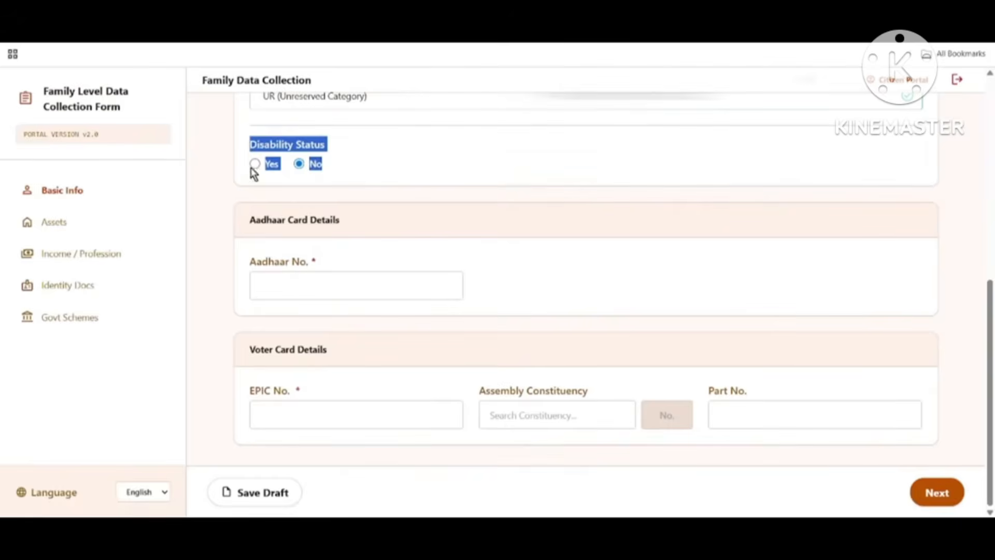
{"action": "left_click", "coordinate": [353, 202]}
{"action": "left_click_drag", "start_coordinate": [255, 216], "coordinate": [437, 240]}
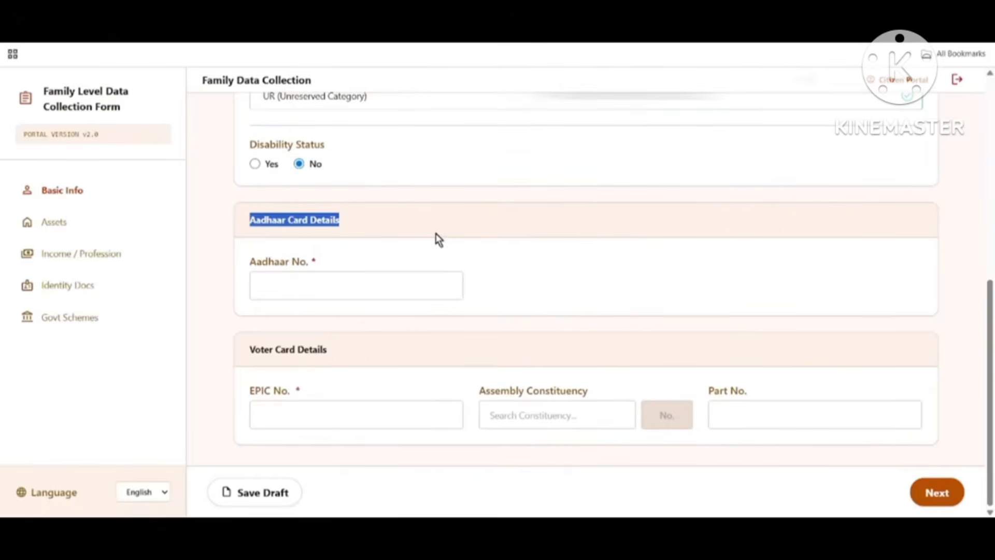
Step: Enter Member 2's Aadhaar number in the Aadhaar No. field
{"action": "left_click", "coordinate": [250, 265]}
{"action": "left_click_drag", "start_coordinate": [249, 264], "coordinate": [328, 272]}
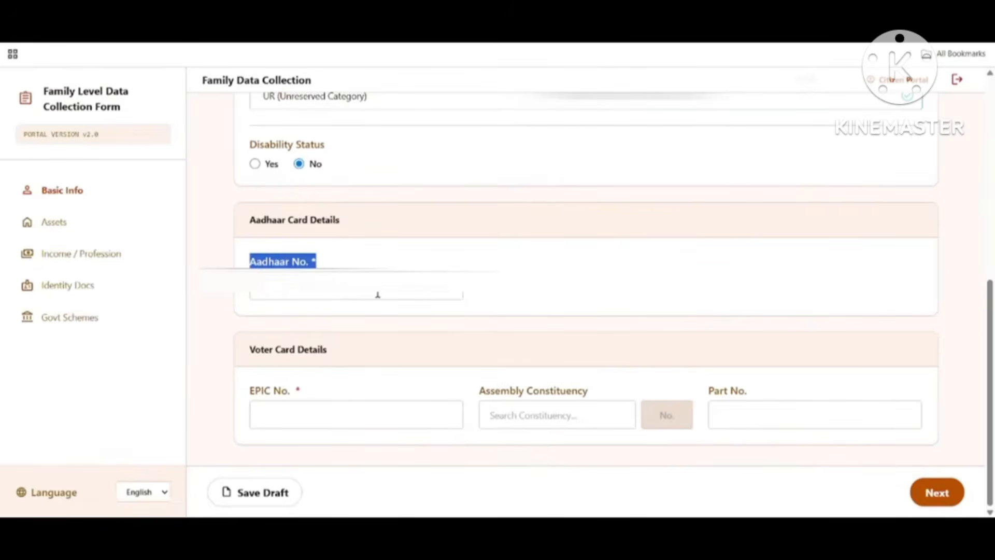
{"action": "left_click", "coordinate": [355, 294]}
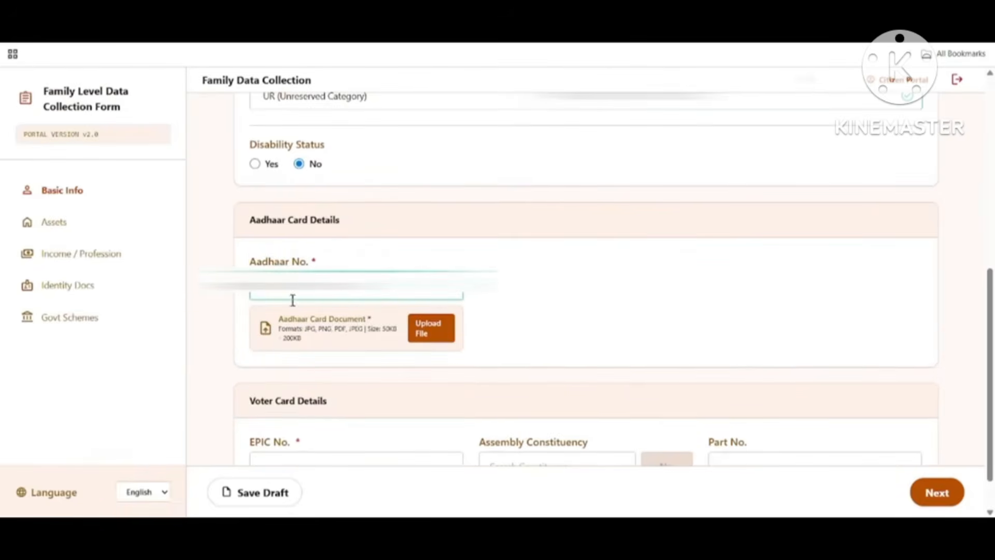
{"action": "left_click_drag", "start_coordinate": [283, 317], "coordinate": [381, 324]}
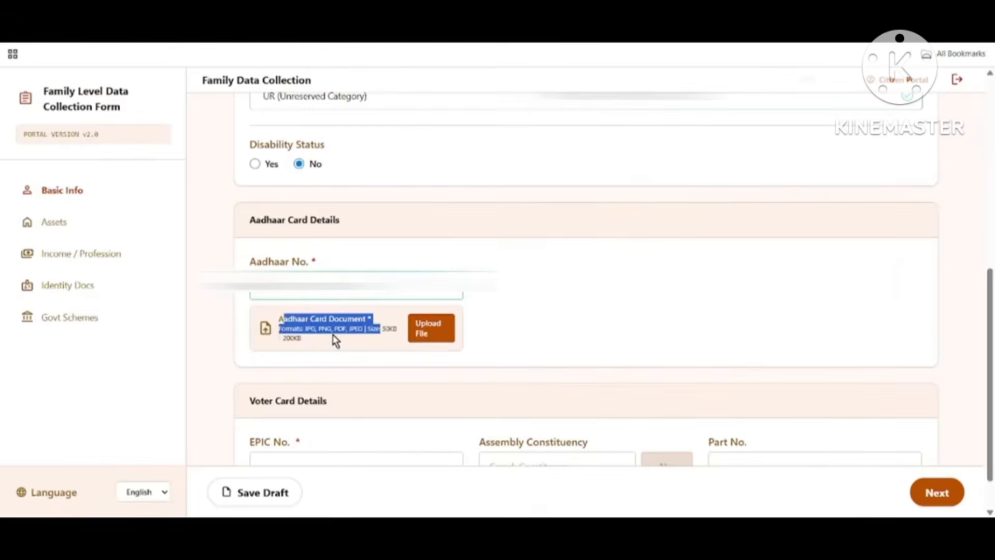
{"action": "left_click", "coordinate": [317, 345]}
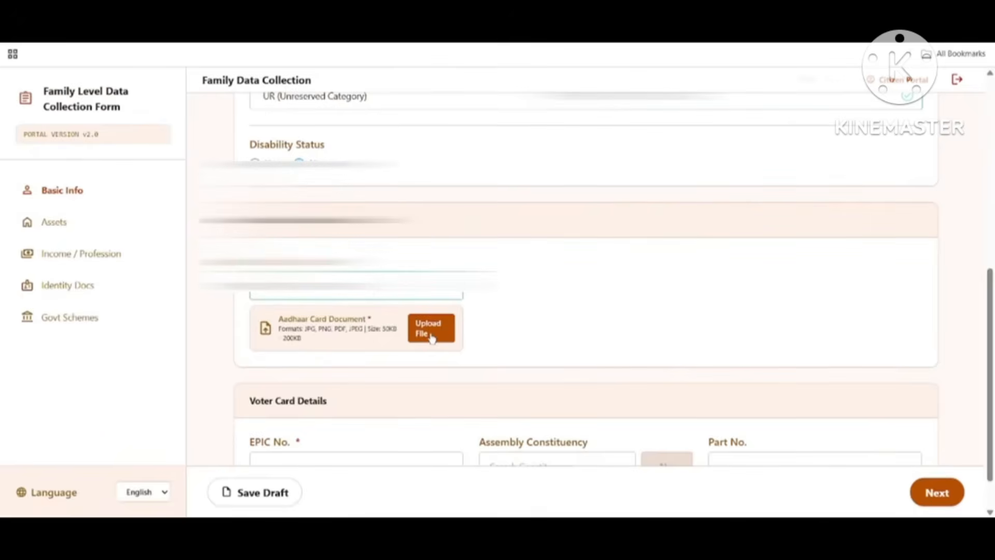
{"action": "scroll", "coordinate": [290, 340], "scroll_direction": "down", "scroll_amount": 1}
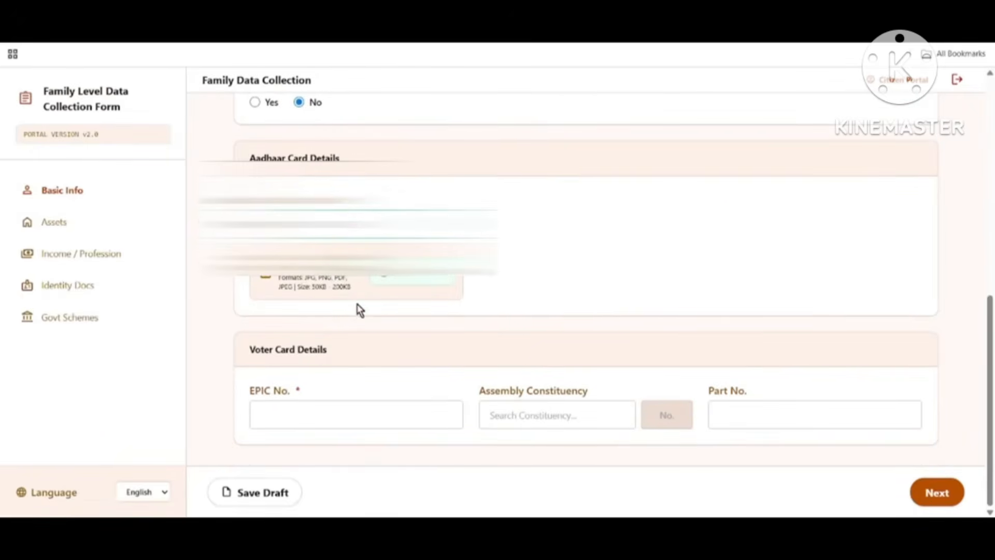
Step: Enter Member 2's EPIC number in the Voter Card Details section
{"action": "left_click_drag", "start_coordinate": [250, 350], "coordinate": [356, 357]}
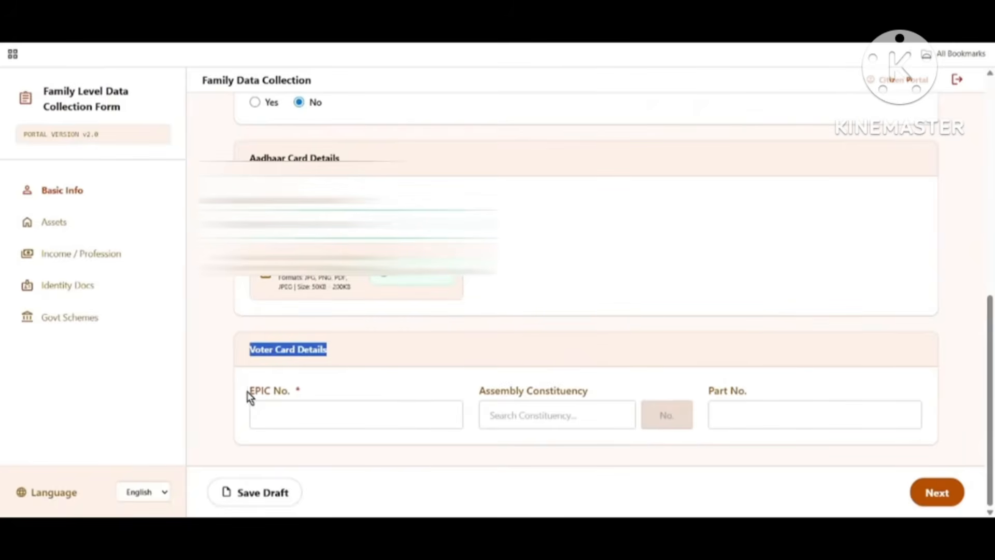
{"action": "left_click_drag", "start_coordinate": [248, 397], "coordinate": [325, 403]}
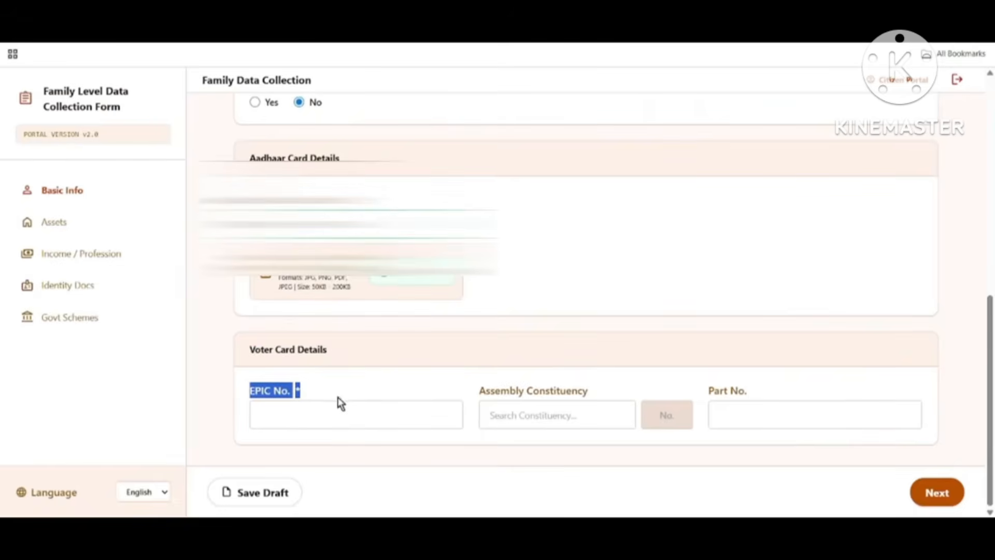
{"action": "left_click_drag", "start_coordinate": [477, 395], "coordinate": [611, 397]}
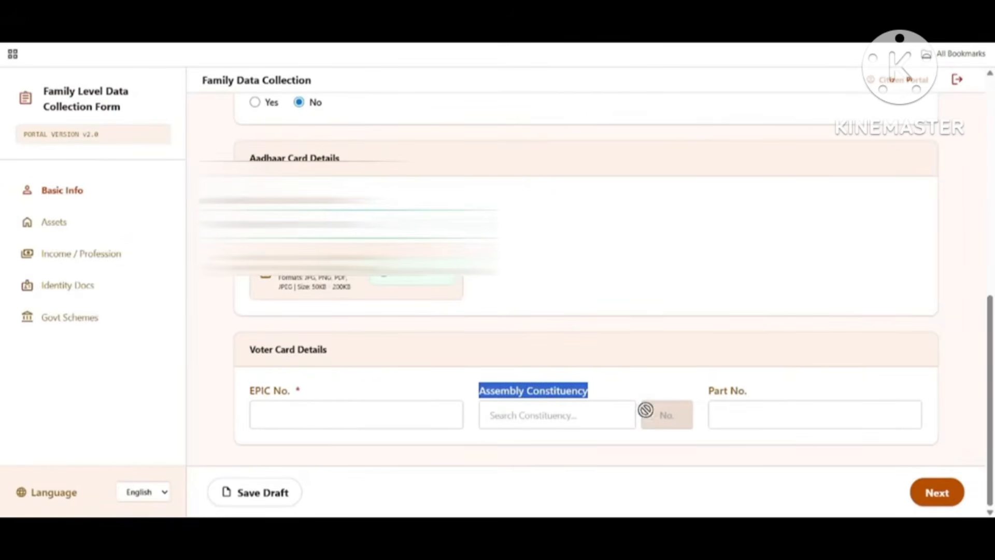
{"action": "left_click_drag", "start_coordinate": [709, 396], "coordinate": [748, 397]}
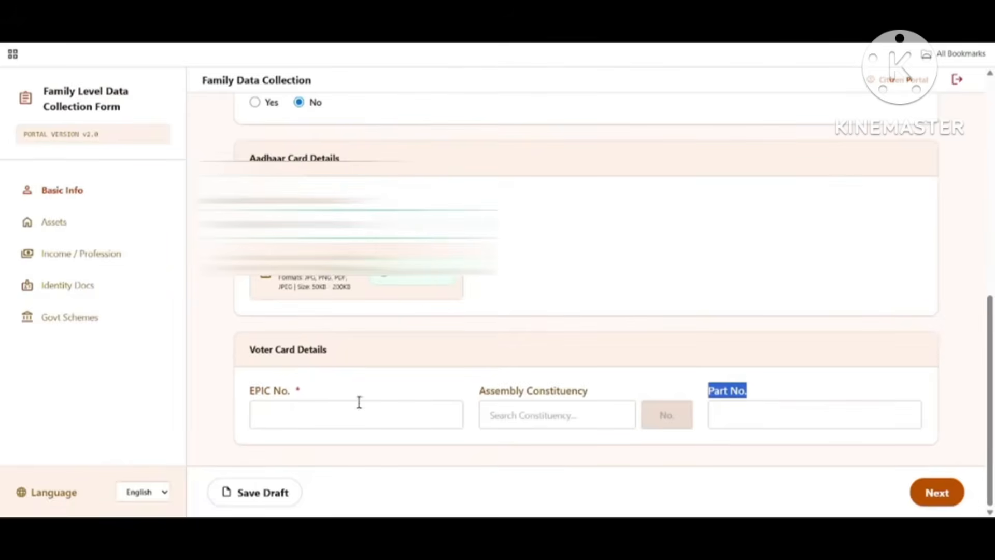
{"action": "left_click_drag", "start_coordinate": [248, 394], "coordinate": [429, 393]}
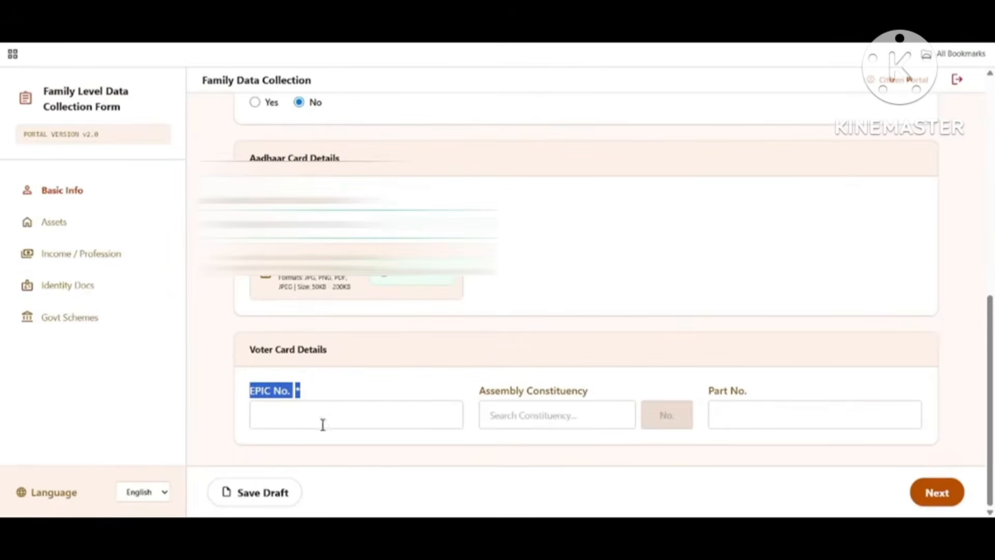
{"action": "left_click", "coordinate": [292, 410]}
{"action": "scroll", "coordinate": [441, 336], "scroll_direction": "down", "scroll_amount": 1}
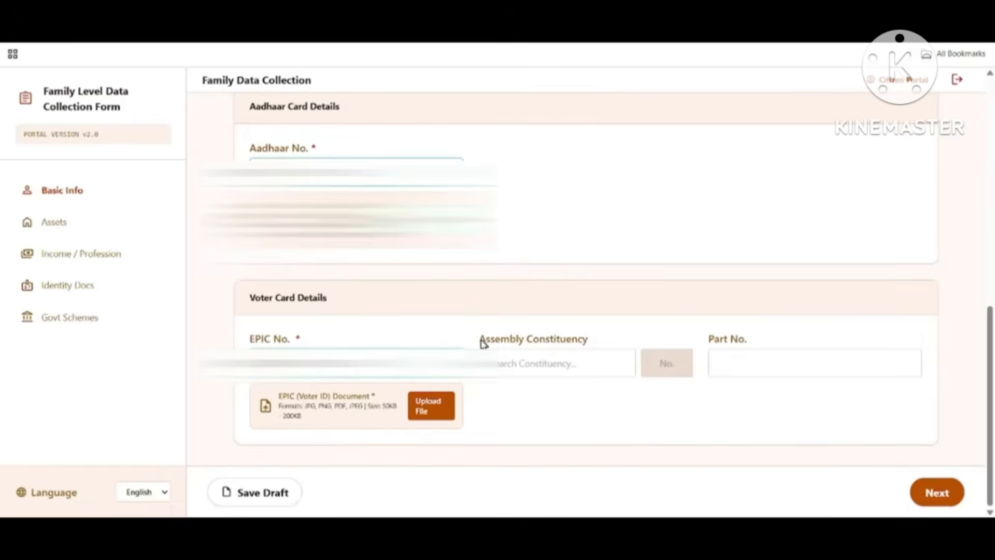
Step: Set constituency 10 - Kumargram, Part No. 124, and upload the EPIC document
{"action": "left_click_drag", "start_coordinate": [487, 340], "coordinate": [593, 348]}
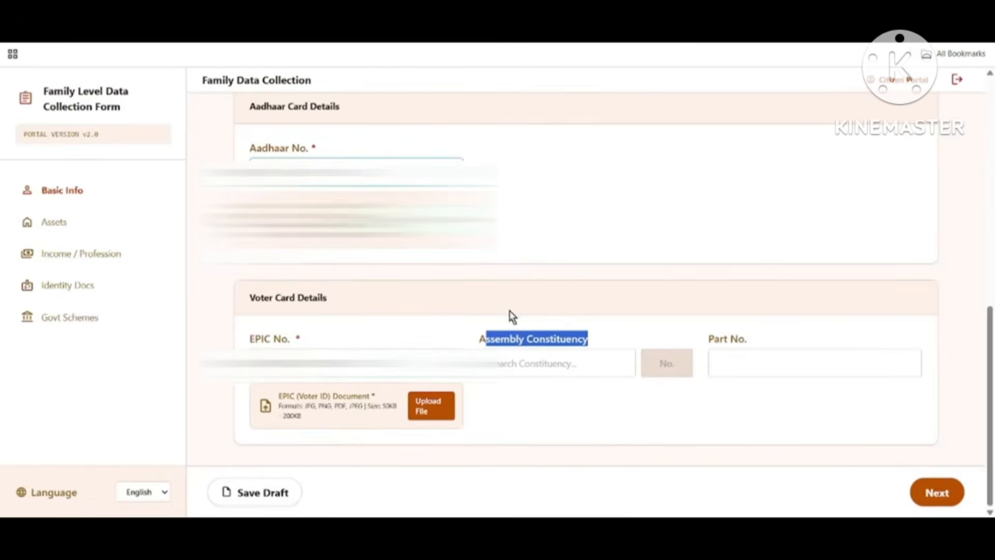
{"action": "left_click", "coordinate": [616, 367]}
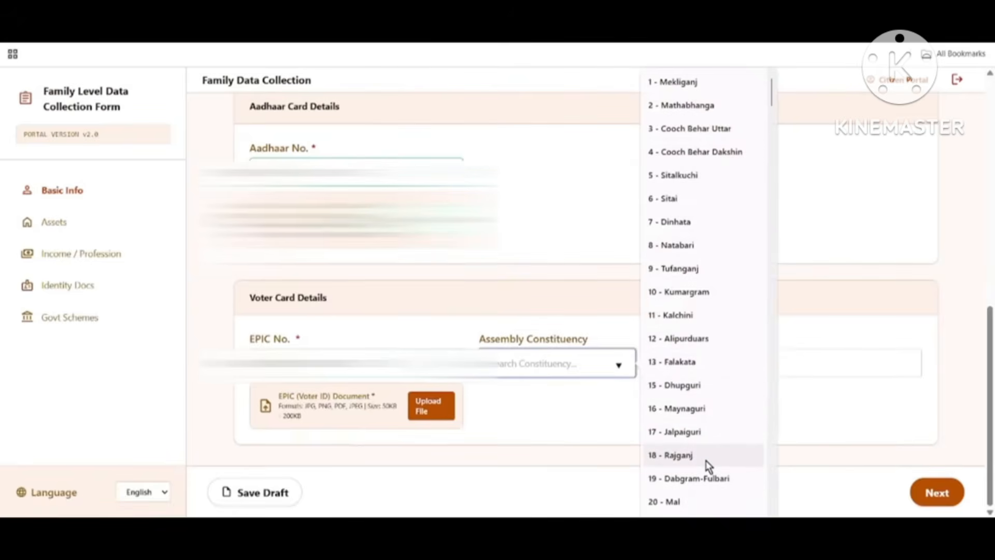
{"action": "left_click", "coordinate": [671, 292]}
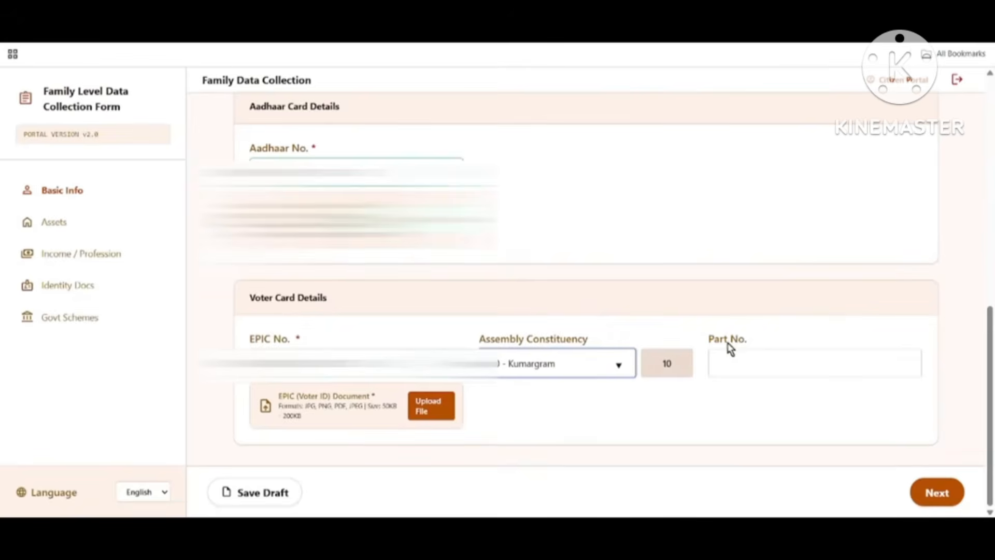
{"action": "left_click_drag", "start_coordinate": [709, 342], "coordinate": [772, 340]}
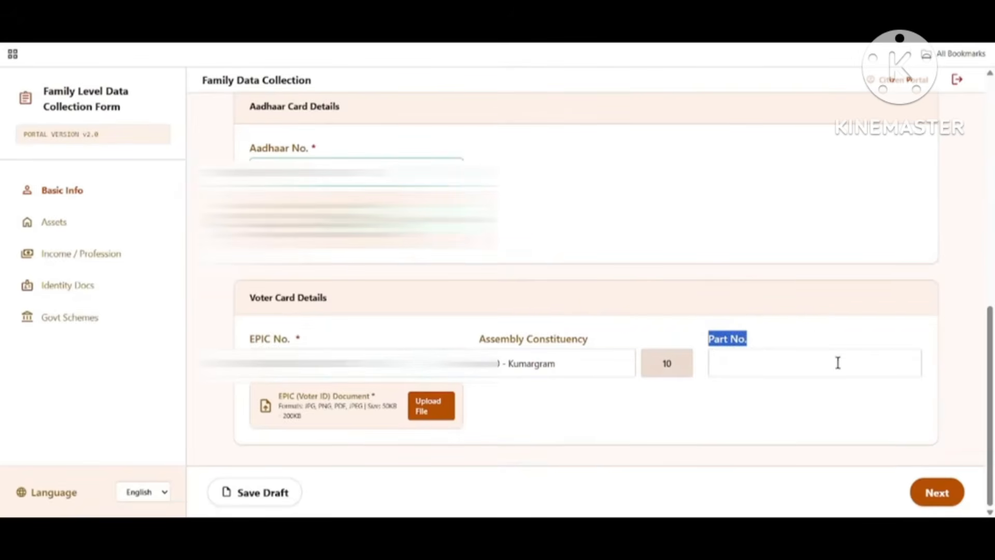
{"action": "left_click", "coordinate": [751, 364]}
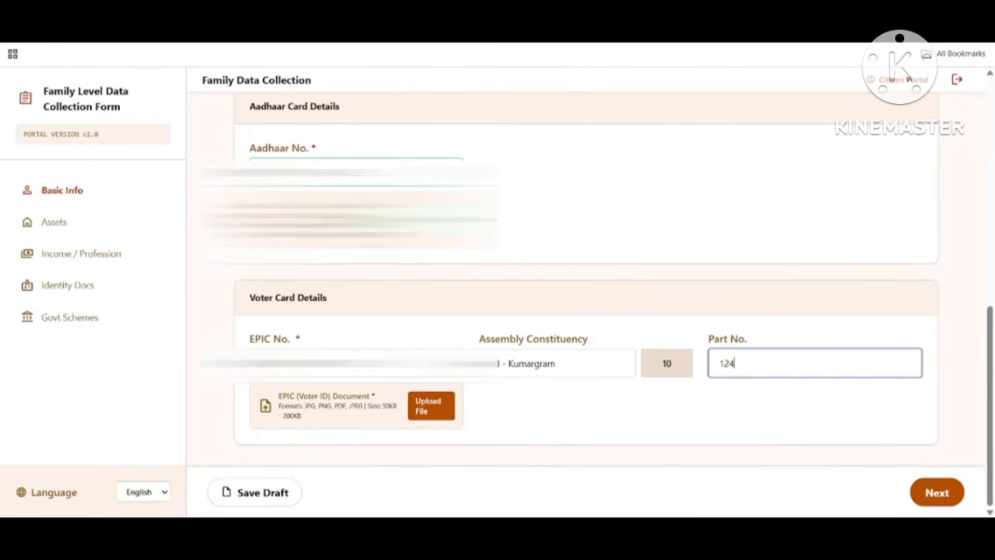
{"action": "left_click", "coordinate": [438, 418]}
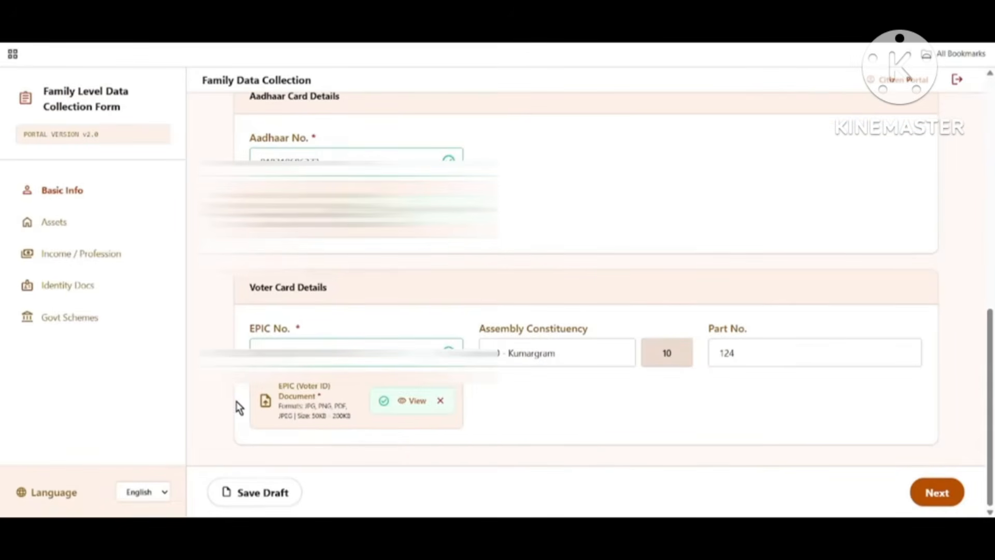
Step: Save the draft and advance to Member 2's Health & Insurance page
{"action": "left_click", "coordinate": [272, 503]}
{"action": "left_click", "coordinate": [950, 491]}
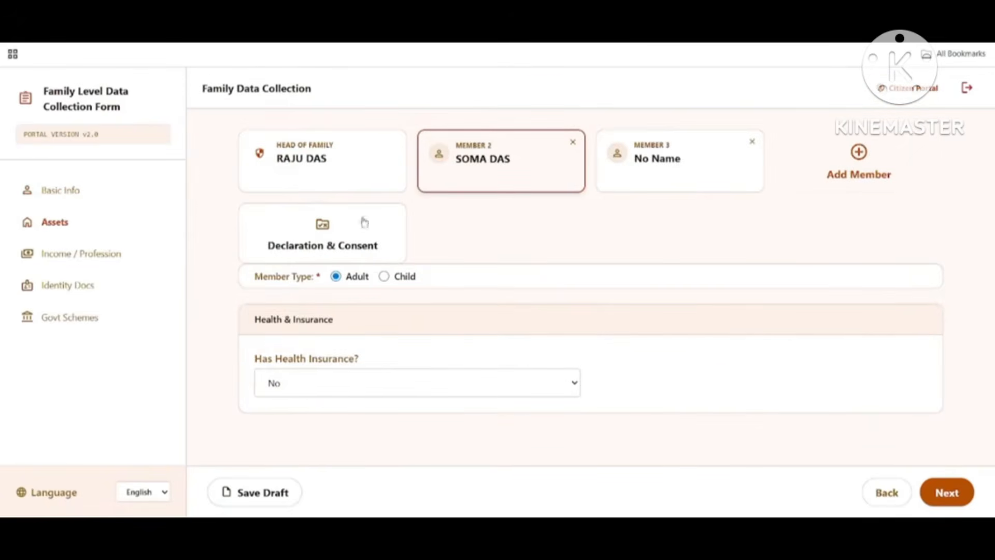
{"action": "left_click_drag", "start_coordinate": [266, 248], "coordinate": [295, 283]}
{"action": "left_click", "coordinate": [330, 288]}
Step: Answer Yes to Has Health Insurance and set Insurance Type to Government
{"action": "left_click_drag", "start_coordinate": [255, 319], "coordinate": [349, 335]}
{"action": "left_click_drag", "start_coordinate": [256, 359], "coordinate": [464, 376]}
{"action": "left_click", "coordinate": [389, 384]}
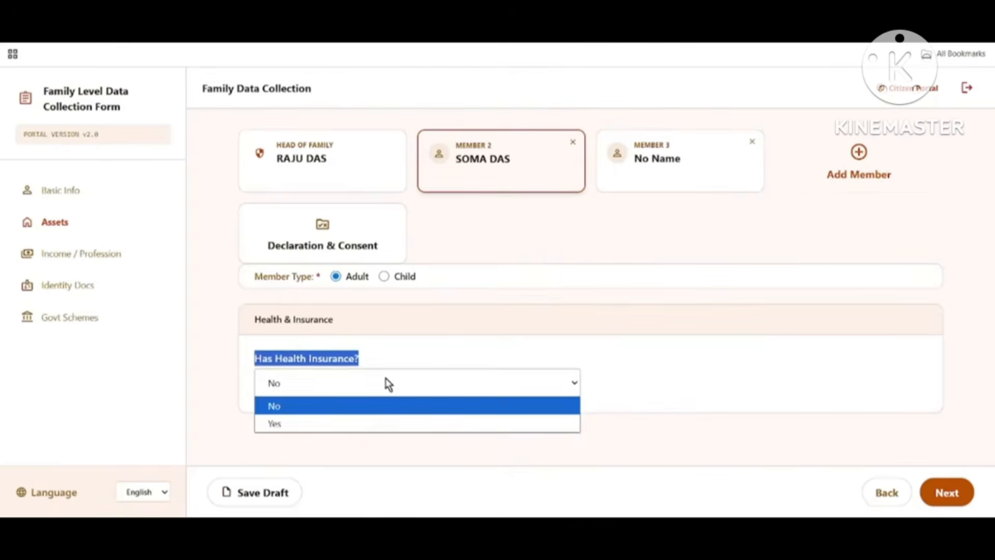
{"action": "left_click", "coordinate": [361, 421]}
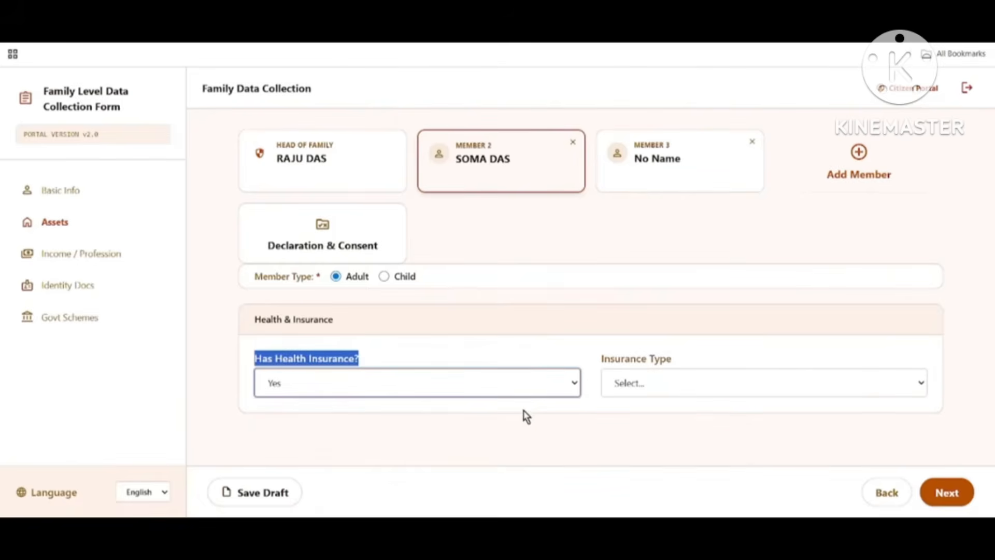
{"action": "left_click_drag", "start_coordinate": [597, 358], "coordinate": [753, 358]}
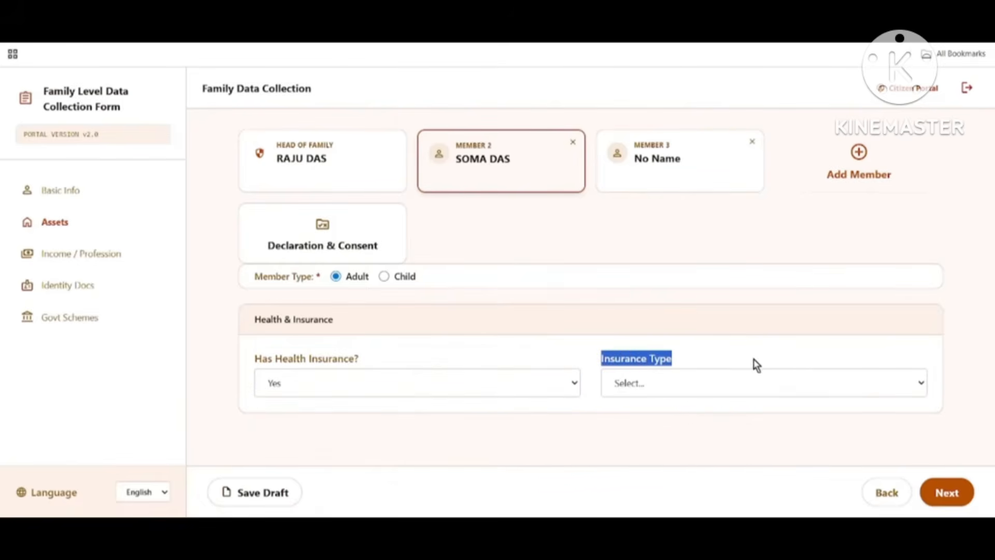
{"action": "left_click", "coordinate": [648, 384]}
{"action": "left_click", "coordinate": [661, 428]}
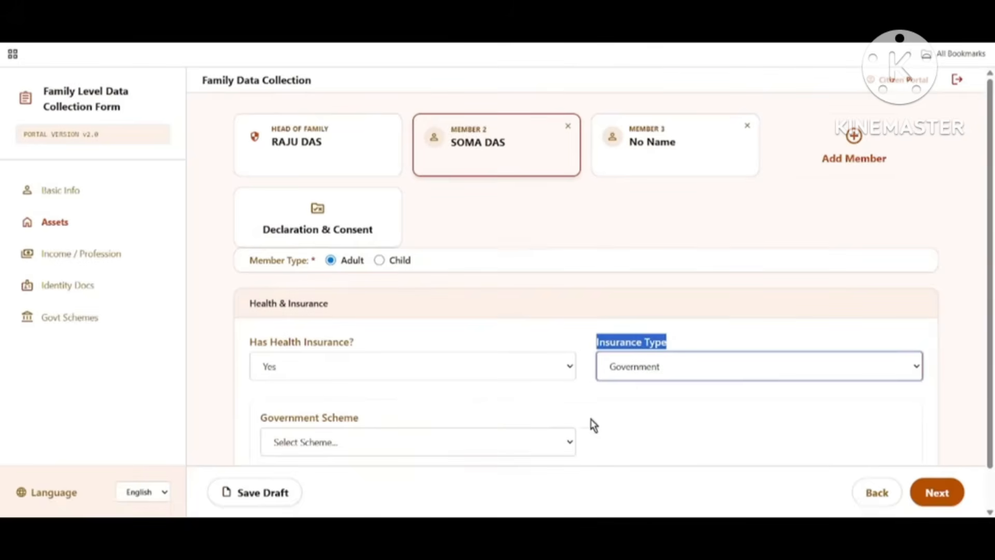
Step: Choose the Swasthya Sathi scheme, paste the member's URN, and save the draft
{"action": "scroll", "coordinate": [510, 395], "scroll_direction": "down", "scroll_amount": 1}
{"action": "left_click_drag", "start_coordinate": [259, 375], "coordinate": [431, 403]}
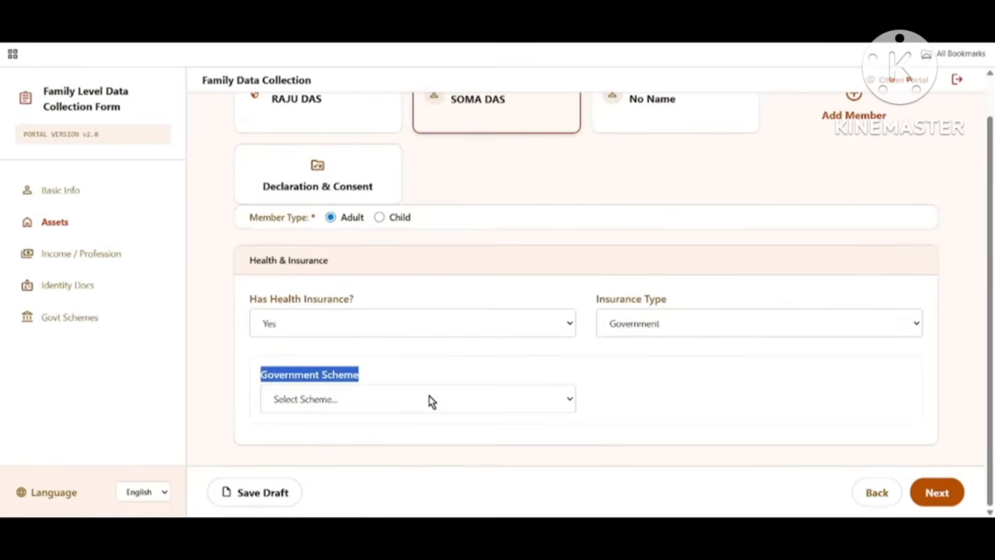
{"action": "left_click", "coordinate": [422, 400]}
{"action": "left_click", "coordinate": [323, 441]}
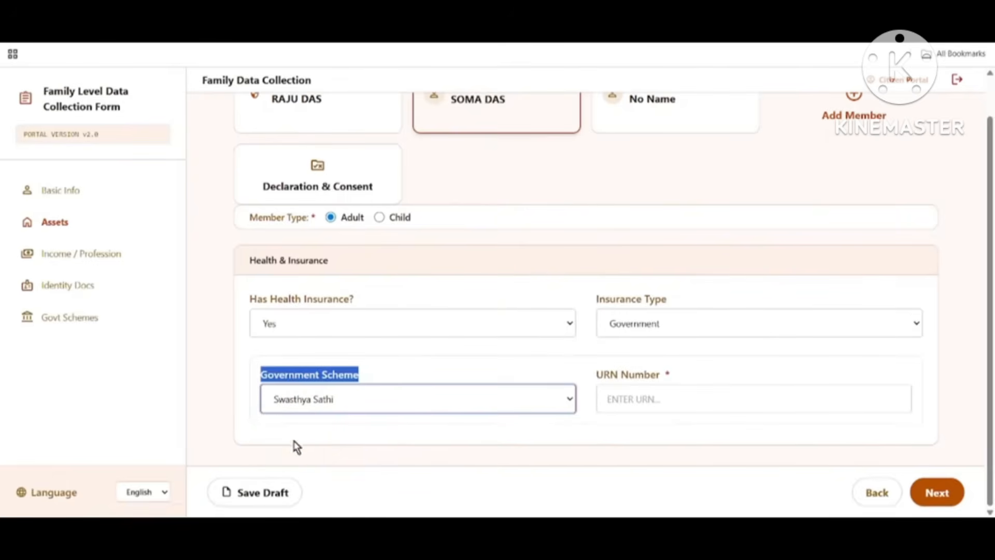
{"action": "left_click_drag", "start_coordinate": [593, 380], "coordinate": [669, 375]}
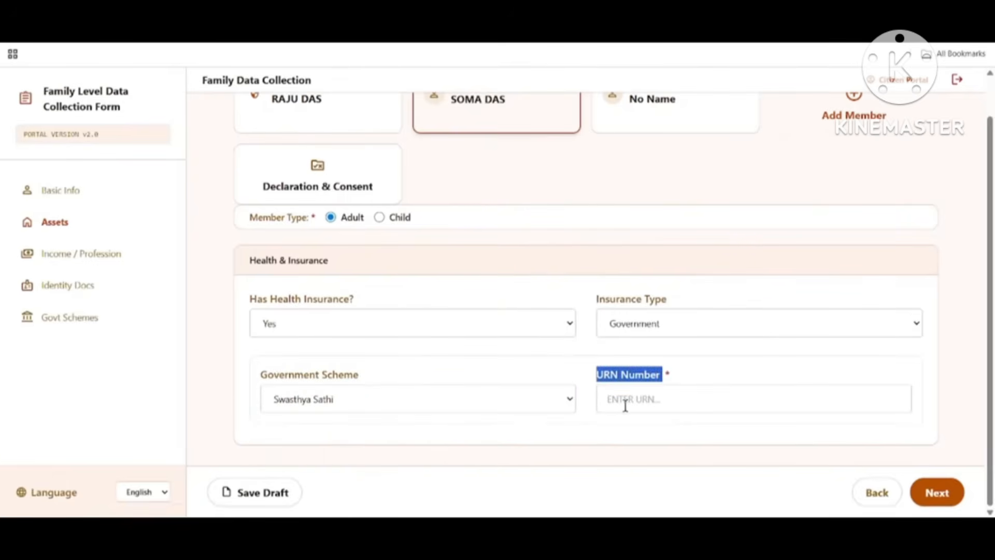
{"action": "left_click", "coordinate": [647, 403]}
{"action": "key", "text": "ctrl+v"}
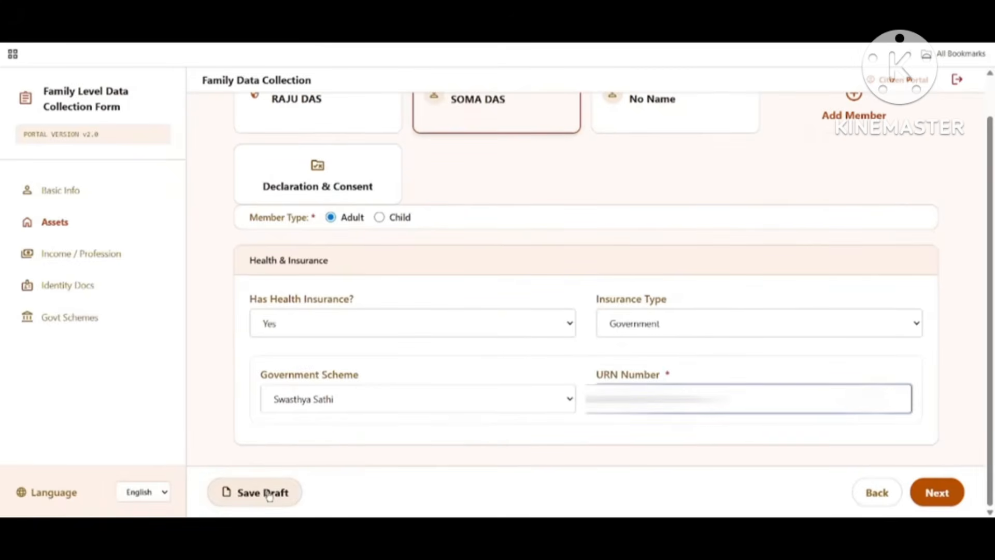
{"action": "left_click", "coordinate": [268, 496]}
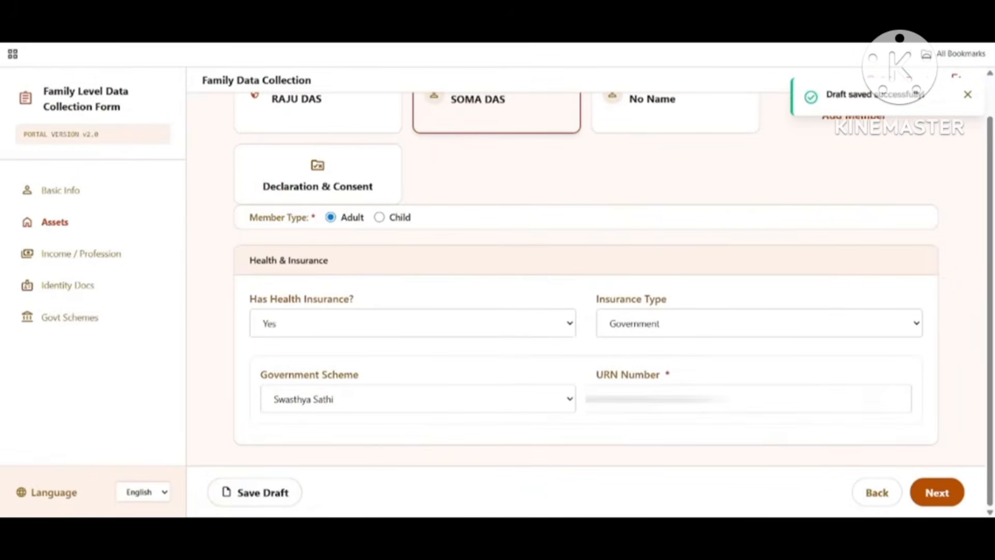
Step: On the Income / Profession page, answer No to both income tax and PAN card
{"action": "left_click", "coordinate": [936, 495]}
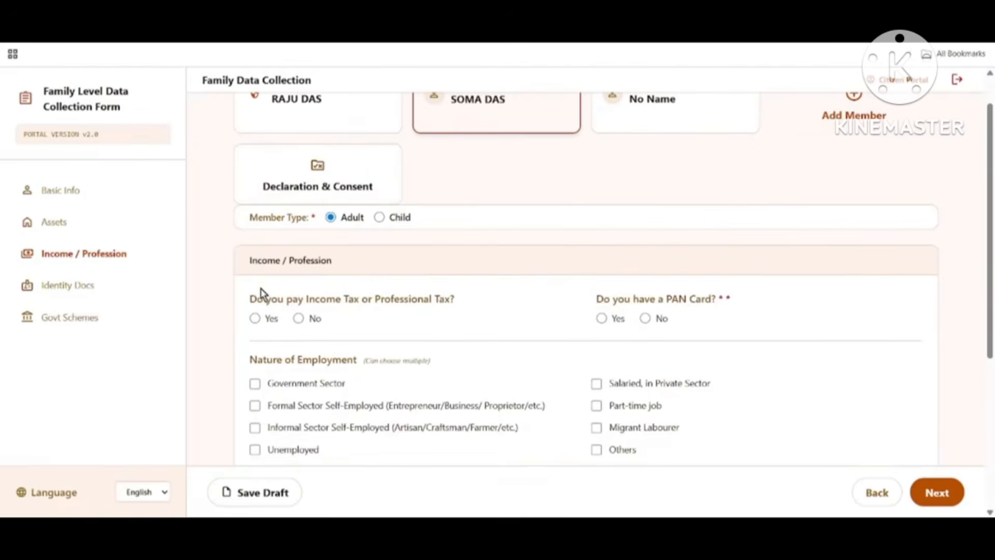
{"action": "left_click_drag", "start_coordinate": [248, 267], "coordinate": [335, 275]}
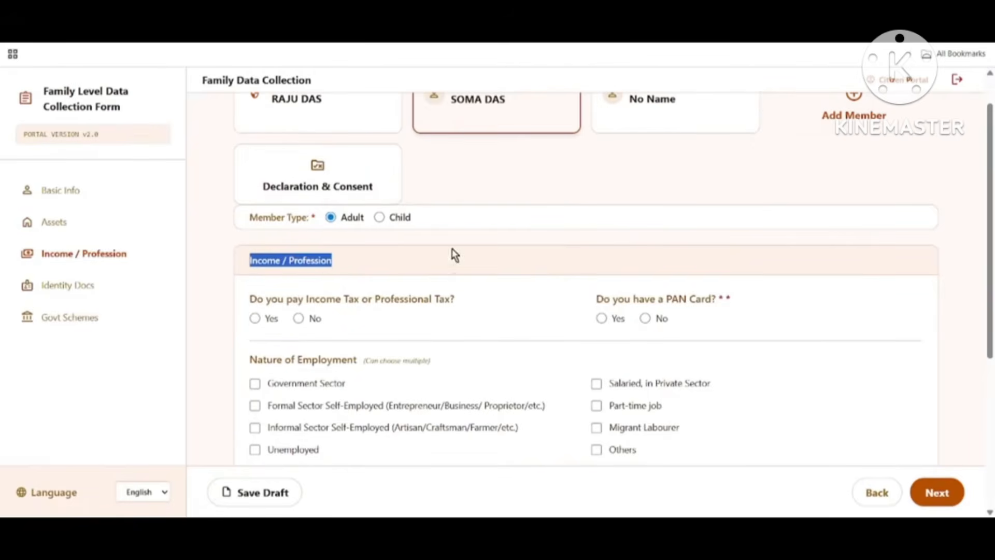
{"action": "left_click_drag", "start_coordinate": [250, 299], "coordinate": [440, 316]}
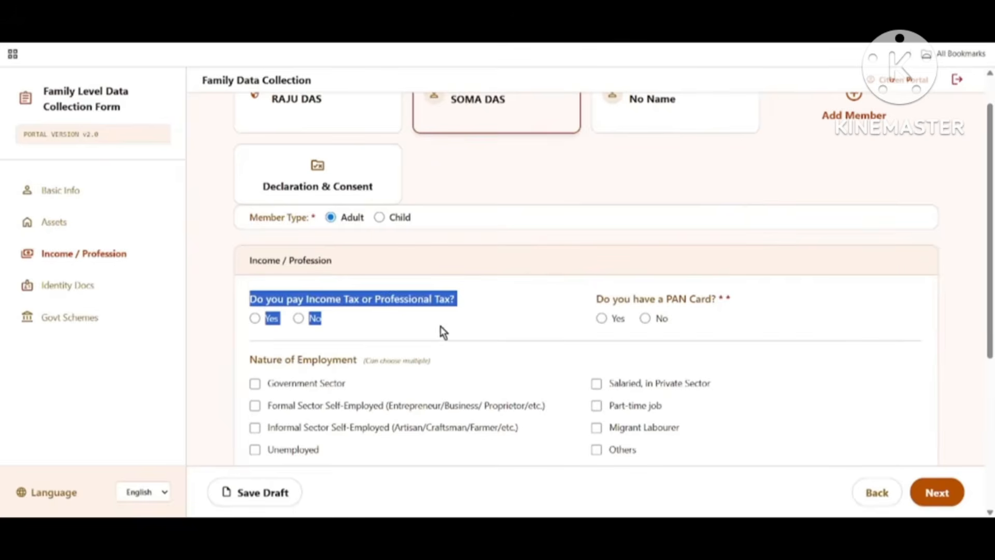
{"action": "left_click", "coordinate": [299, 319]}
{"action": "left_click_drag", "start_coordinate": [596, 299], "coordinate": [769, 328]}
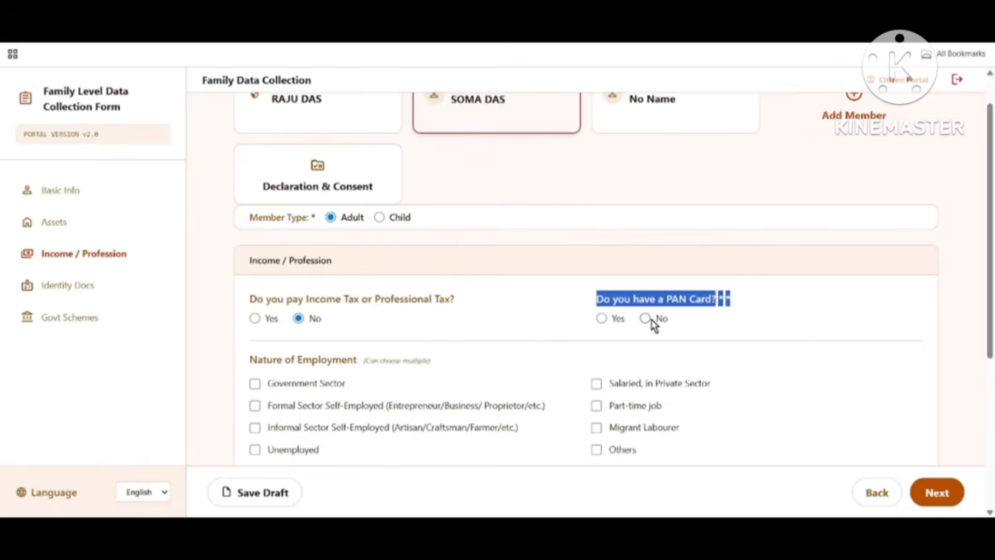
{"action": "left_click", "coordinate": [601, 318]}
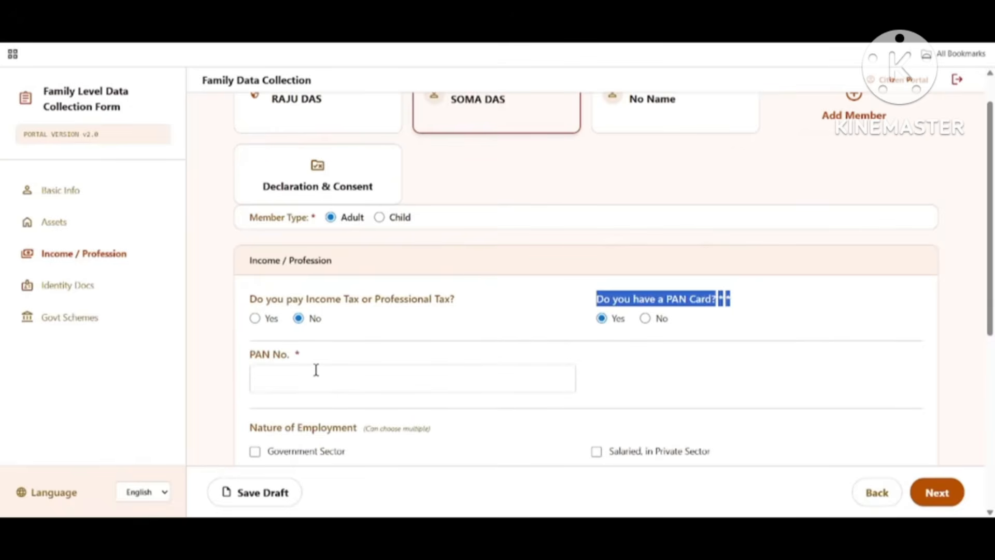
{"action": "left_click", "coordinate": [645, 320]}
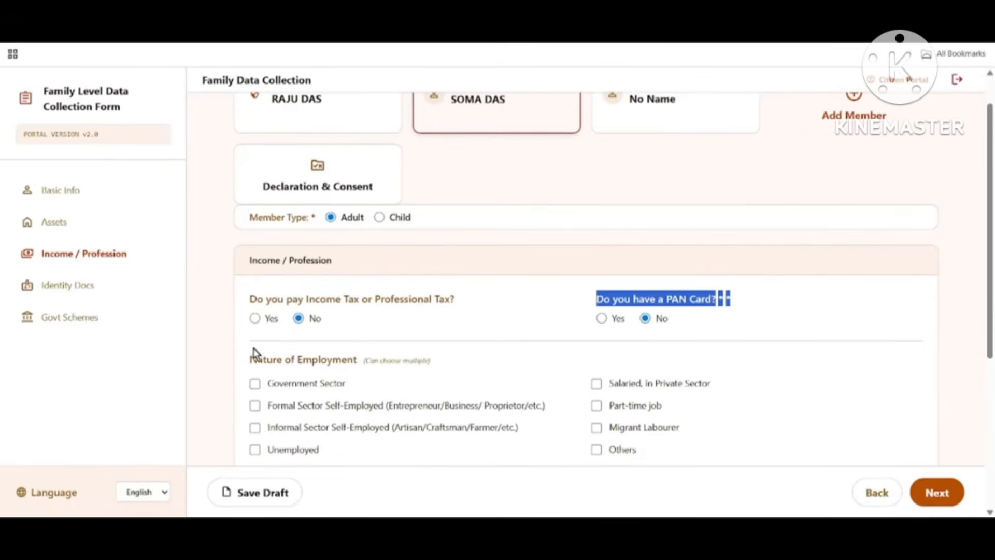
Step: Set Nature of Employment to Unemployed only, leaving Others unticked
{"action": "left_click_drag", "start_coordinate": [251, 359], "coordinate": [359, 362]}
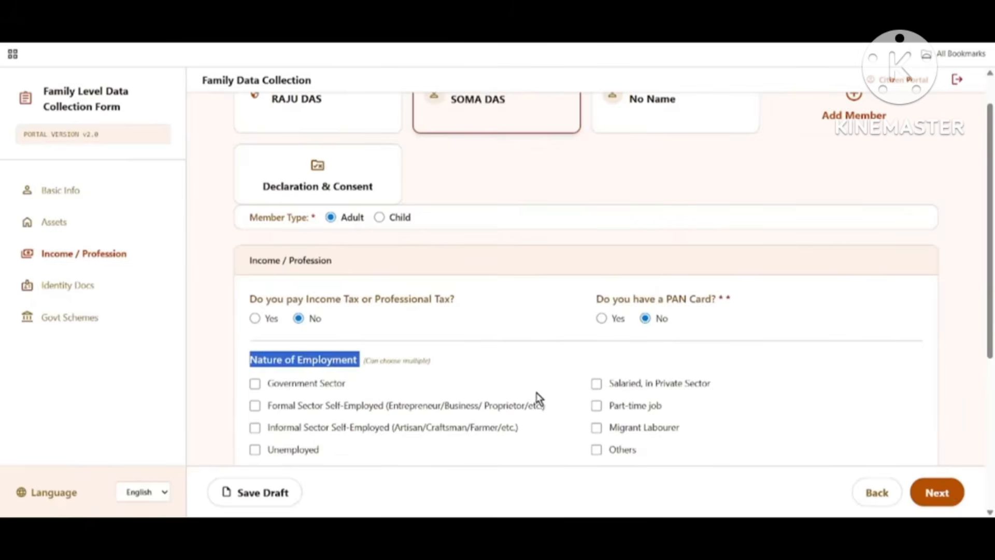
{"action": "scroll", "coordinate": [540, 399], "scroll_direction": "down", "scroll_amount": 3}
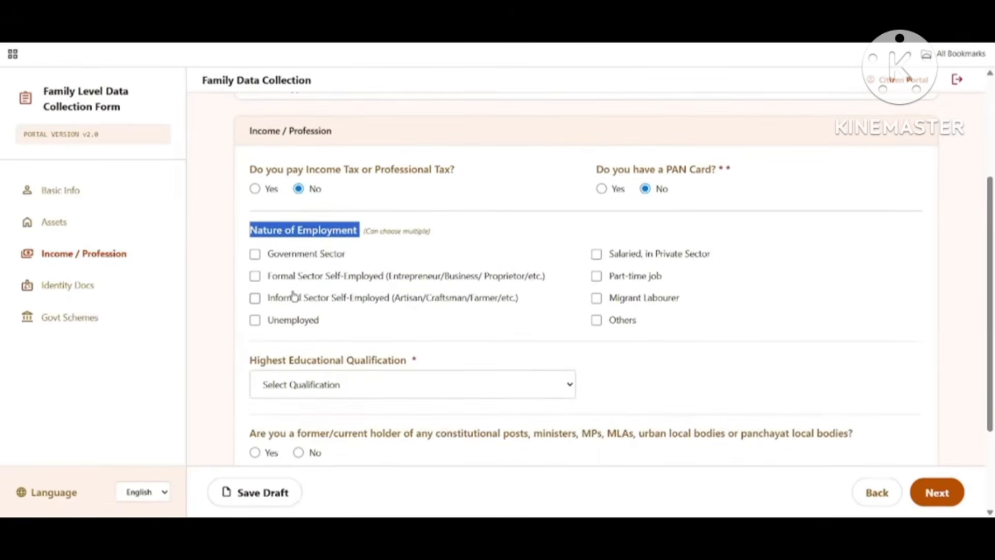
{"action": "left_click", "coordinate": [273, 320]}
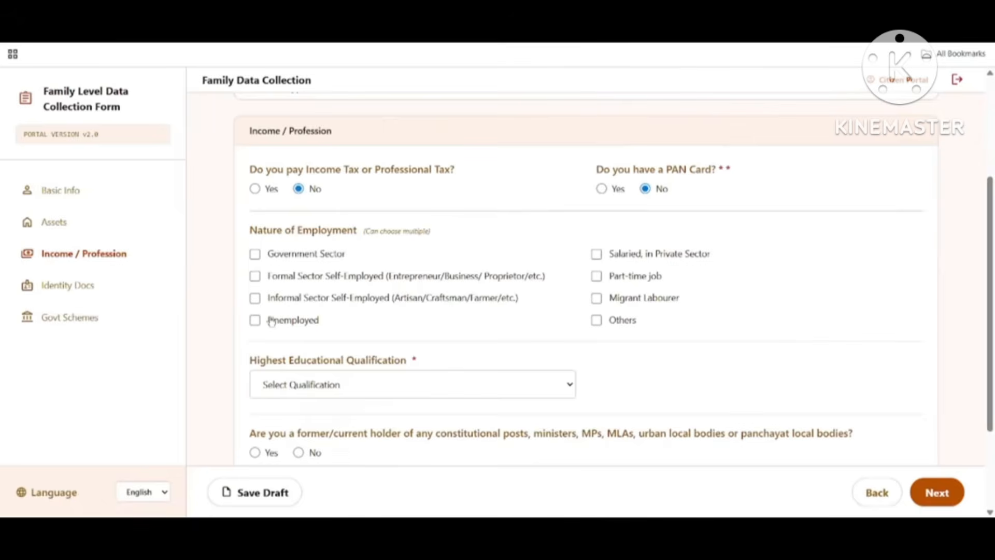
{"action": "left_click", "coordinate": [608, 323]}
{"action": "left_click", "coordinate": [599, 321]}
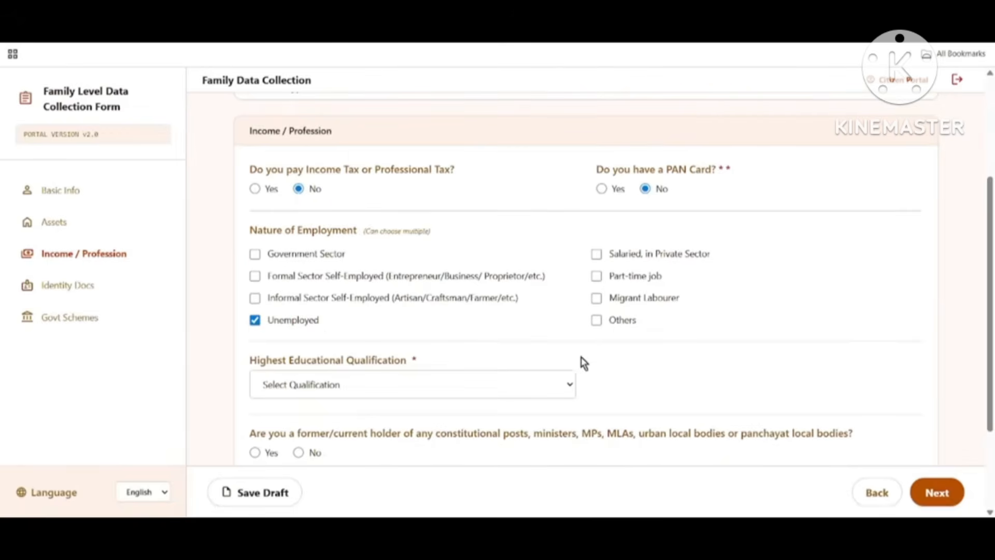
Step: Set the highest educational qualification to 10th/ Madhyamik
{"action": "scroll", "coordinate": [477, 365], "scroll_direction": "down", "scroll_amount": 1}
{"action": "left_click_drag", "start_coordinate": [243, 301], "coordinate": [429, 311]}
{"action": "left_click", "coordinate": [341, 328]}
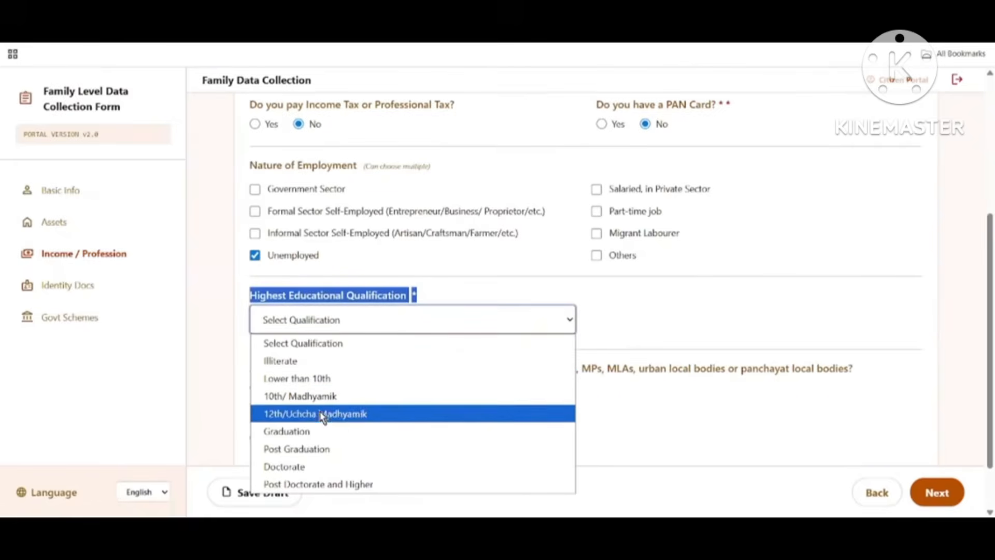
{"action": "left_click", "coordinate": [310, 397]}
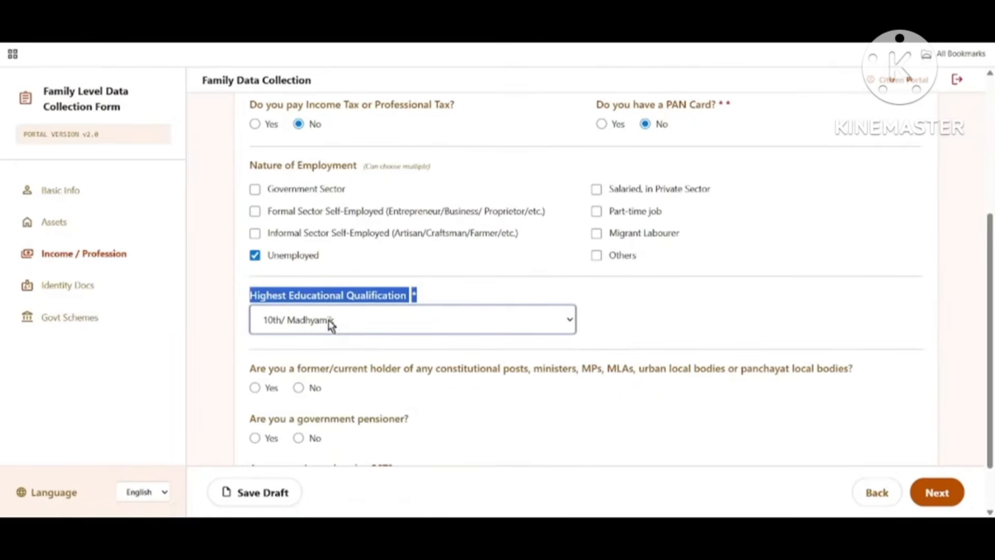
Step: Answer No to the constitutional post, government pensioner and GST registration questions, then save the draft
{"action": "scroll", "coordinate": [491, 369], "scroll_direction": "down", "scroll_amount": 1}
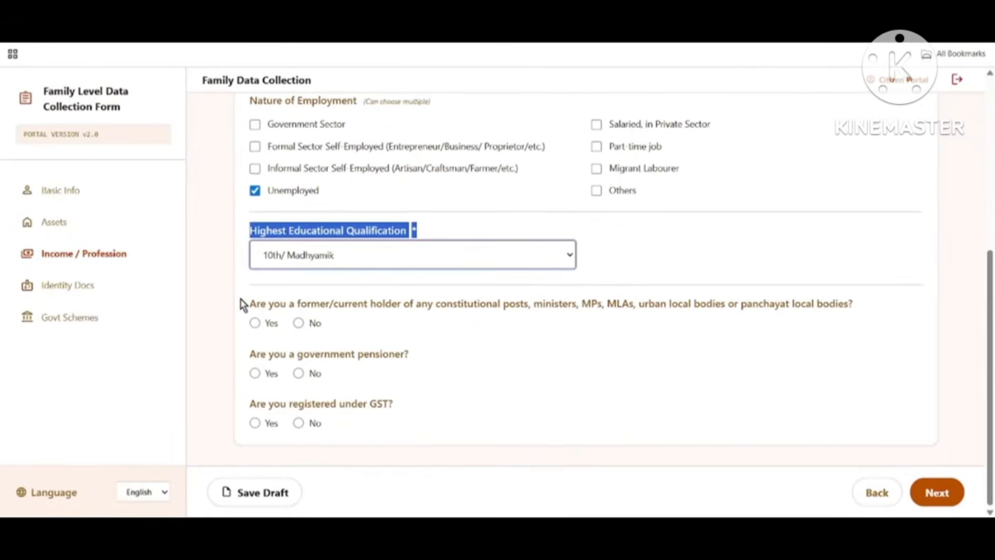
{"action": "left_click_drag", "start_coordinate": [241, 303], "coordinate": [368, 317]}
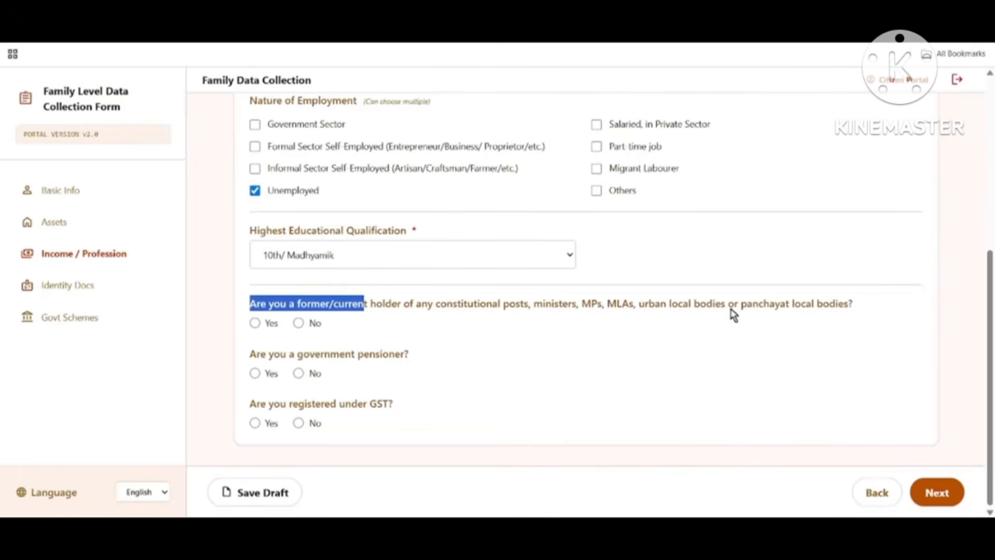
{"action": "left_click", "coordinate": [298, 323]}
{"action": "left_click_drag", "start_coordinate": [246, 354], "coordinate": [413, 369]}
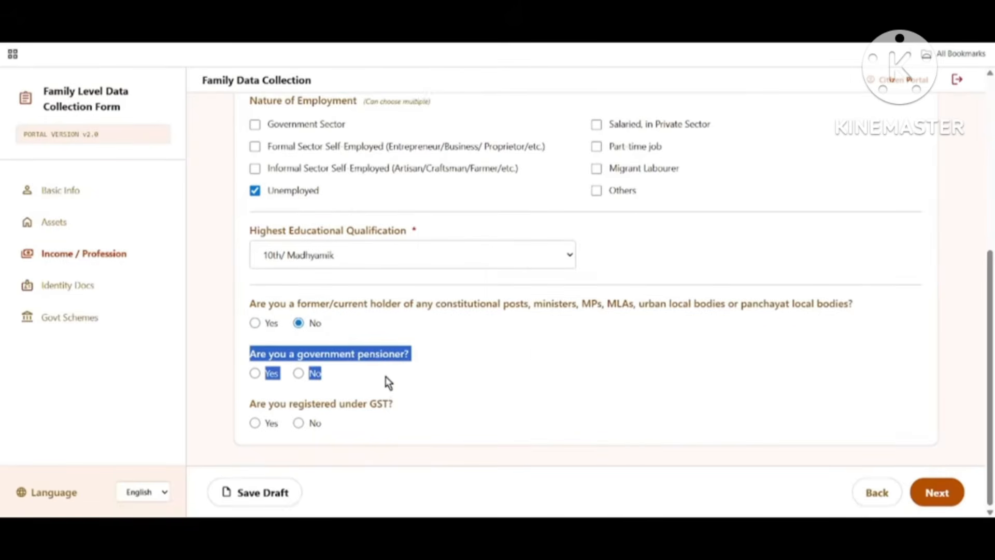
{"action": "left_click", "coordinate": [299, 374]}
{"action": "left_click_drag", "start_coordinate": [248, 404], "coordinate": [491, 415]}
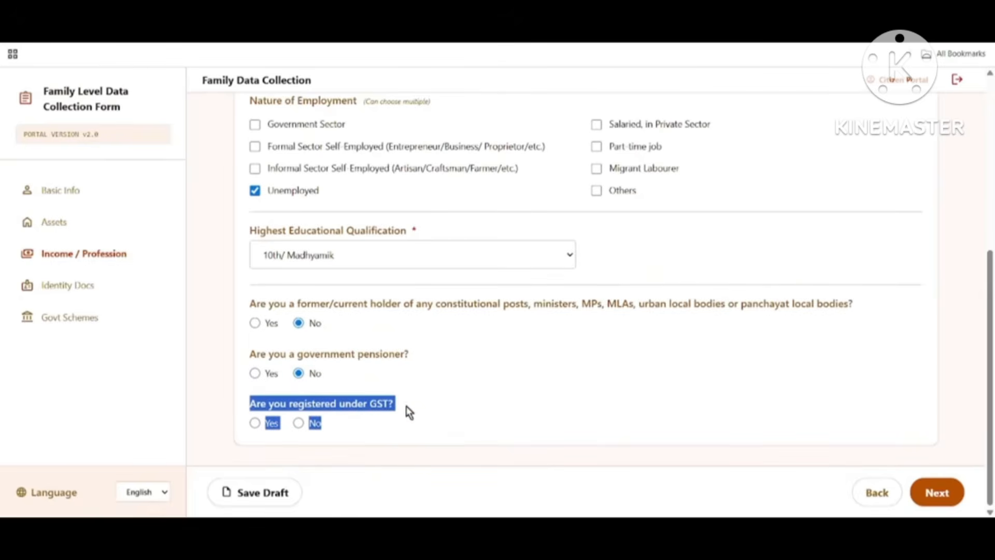
{"action": "left_click", "coordinate": [255, 423]}
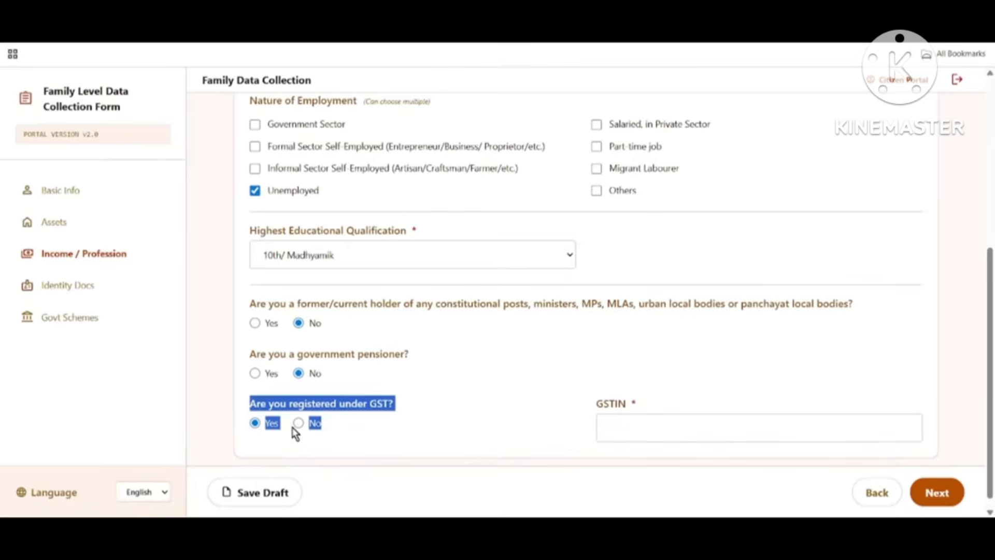
{"action": "left_click_drag", "start_coordinate": [608, 404], "coordinate": [643, 413]}
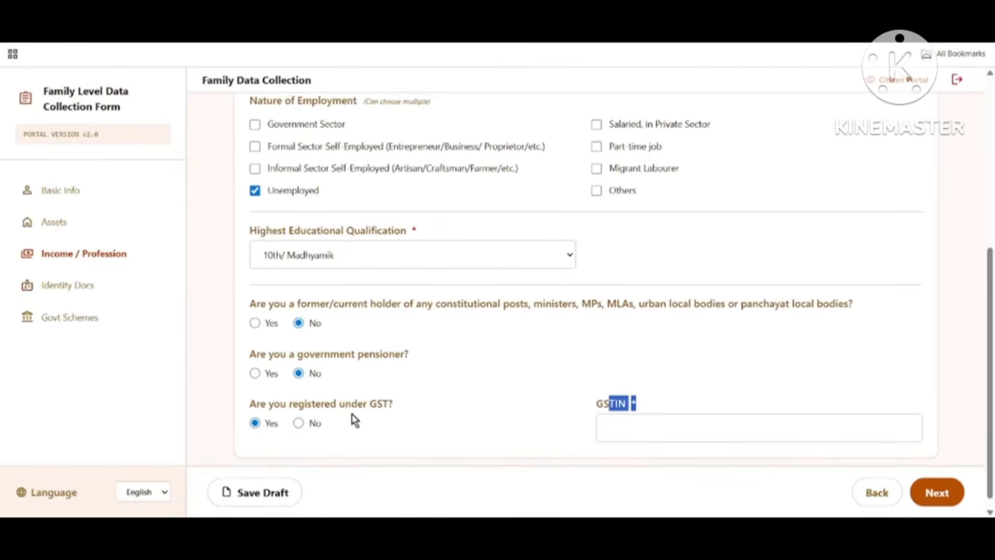
{"action": "left_click", "coordinate": [305, 423]}
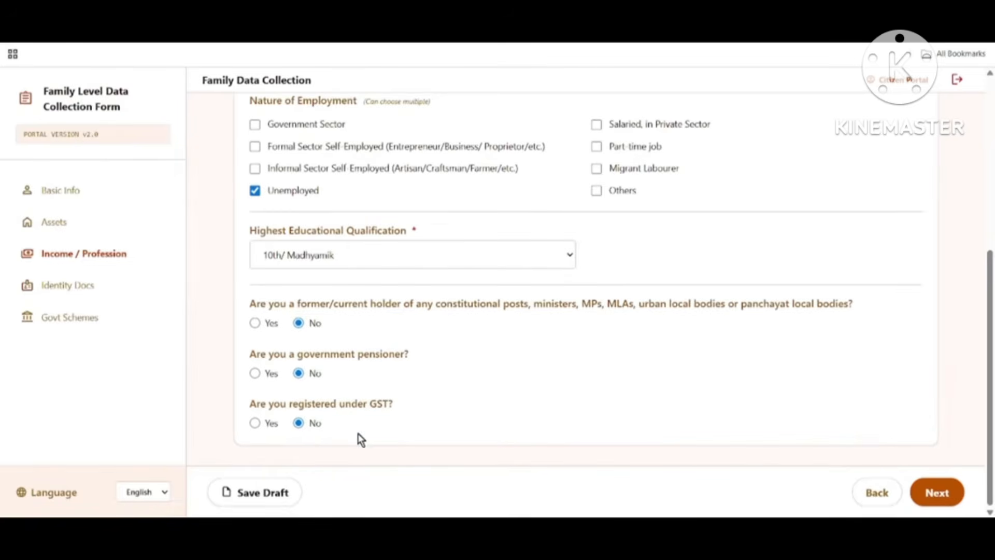
{"action": "left_click", "coordinate": [257, 495]}
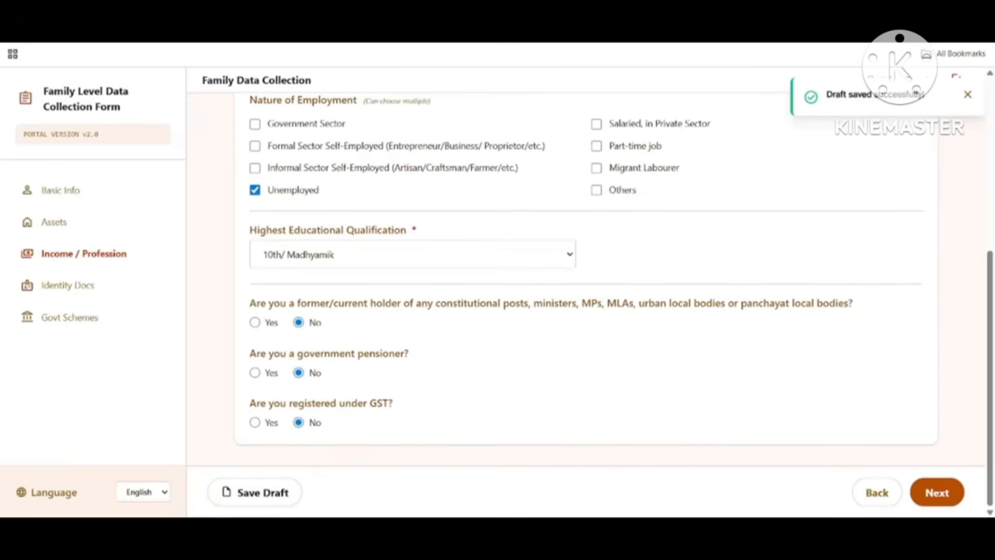
Step: In Identity Docs, set the CAA Application Status to Issued
{"action": "left_click", "coordinate": [938, 503]}
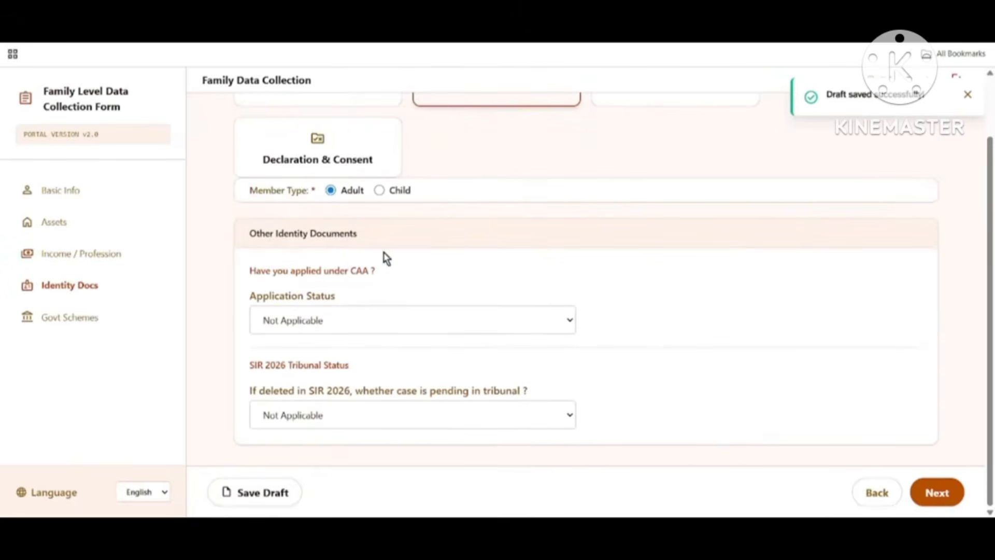
{"action": "left_click_drag", "start_coordinate": [254, 273], "coordinate": [582, 260]}
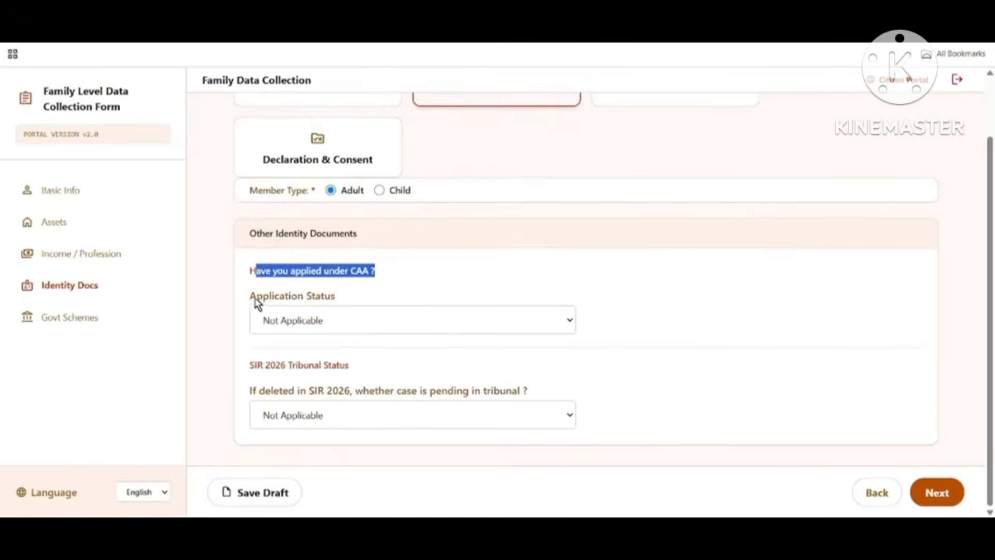
{"action": "left_click_drag", "start_coordinate": [250, 297], "coordinate": [374, 303]}
{"action": "left_click", "coordinate": [372, 321]}
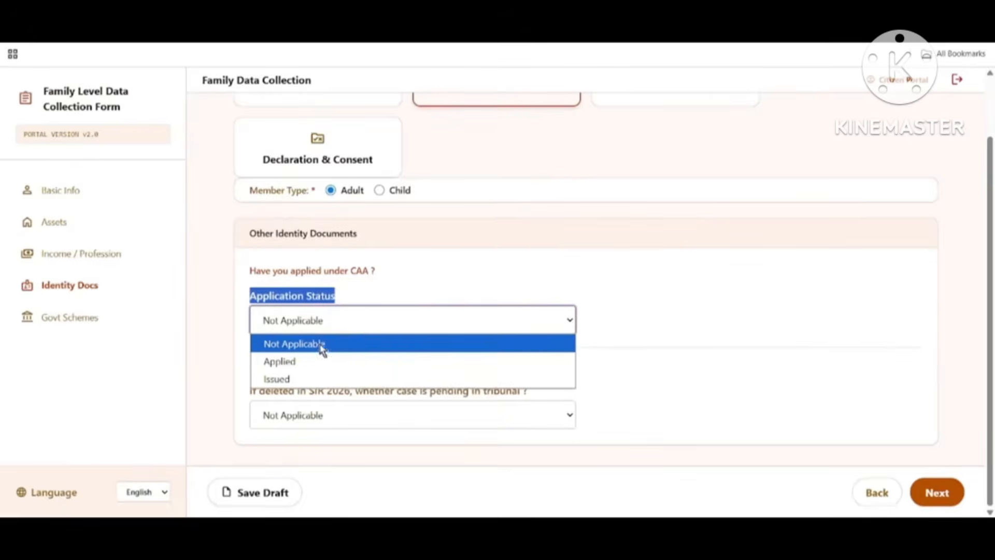
{"action": "left_click", "coordinate": [302, 380]}
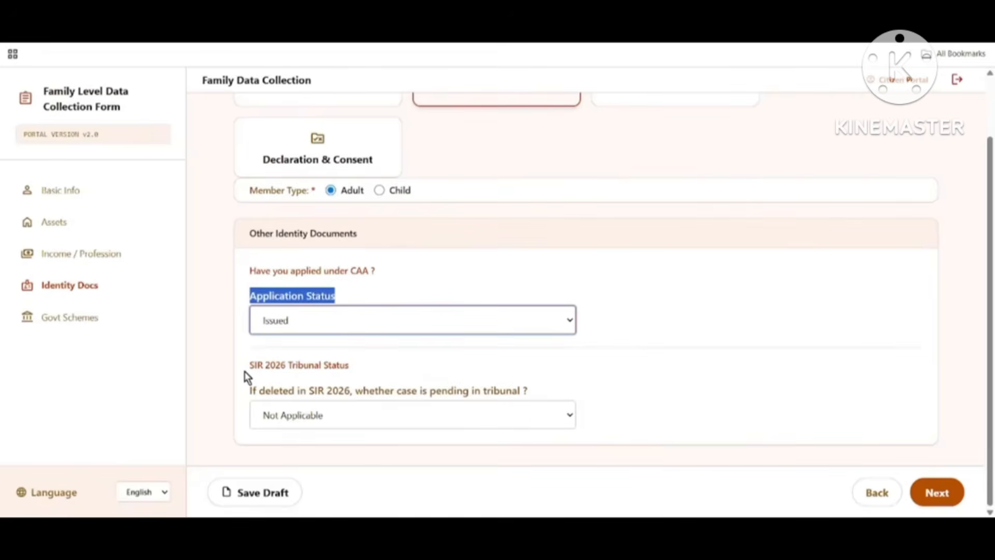
Step: Keep the SIR 2026 pending tribunal case answer at Not Applicable and save the draft
{"action": "left_click_drag", "start_coordinate": [245, 371], "coordinate": [495, 384]}
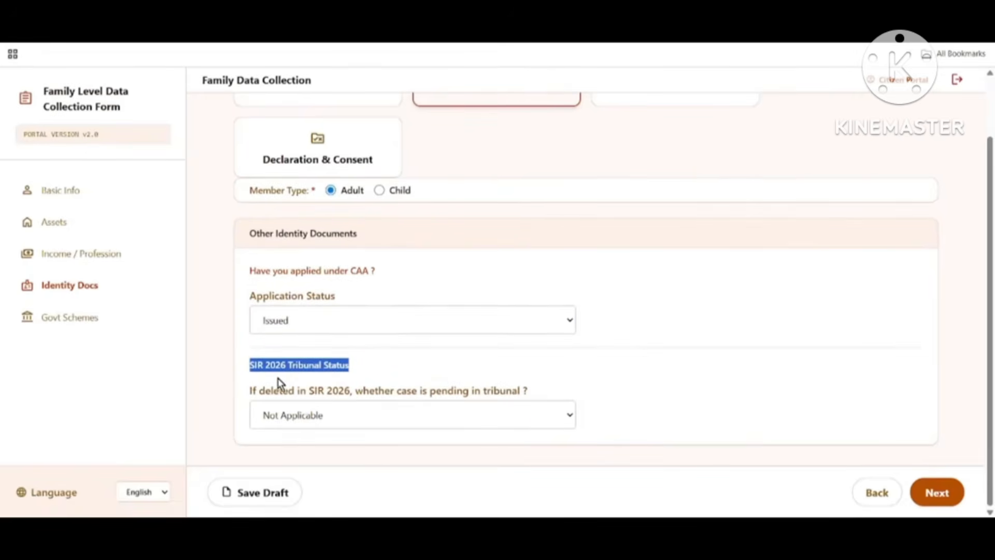
{"action": "left_click_drag", "start_coordinate": [253, 391], "coordinate": [408, 407]}
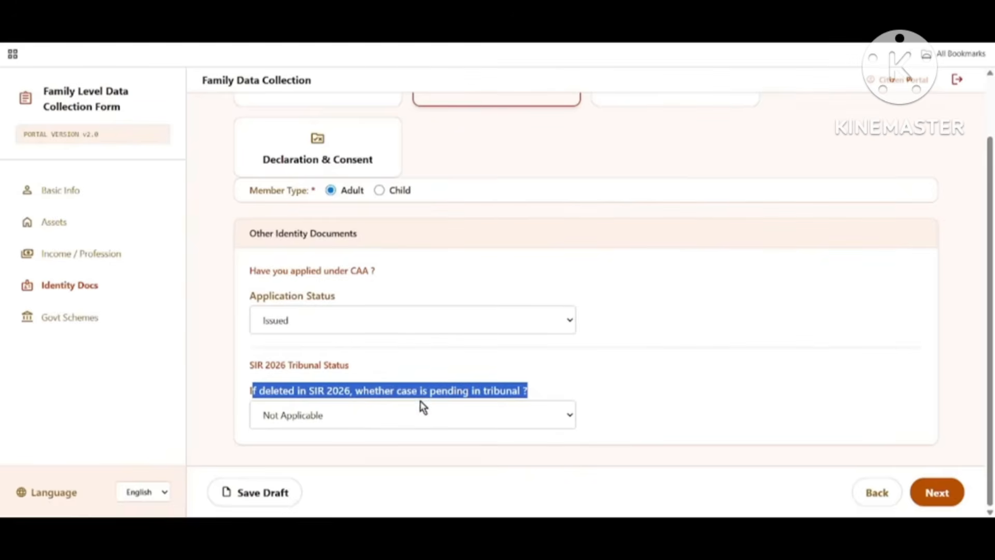
{"action": "left_click", "coordinate": [385, 417]}
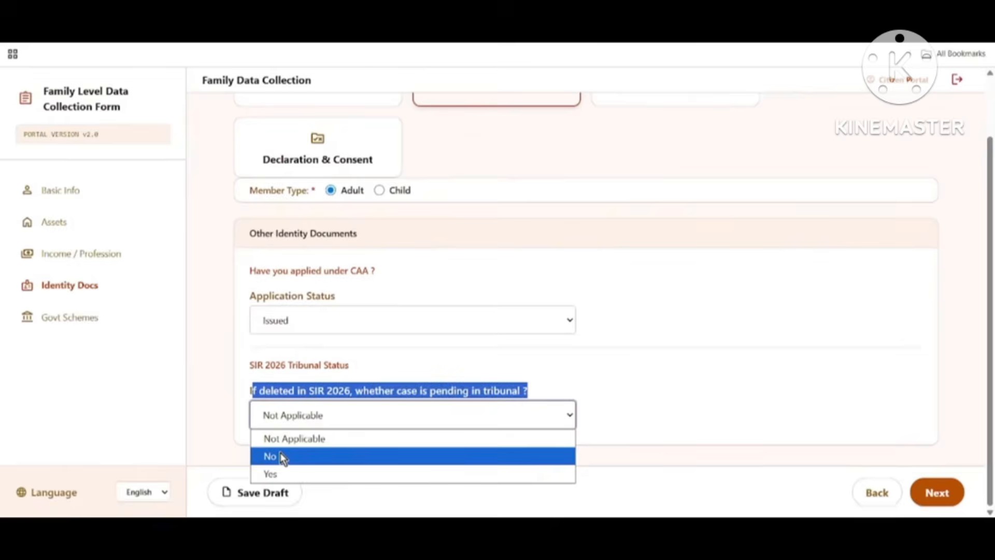
{"action": "left_click", "coordinate": [288, 440]}
{"action": "left_click", "coordinate": [617, 346]}
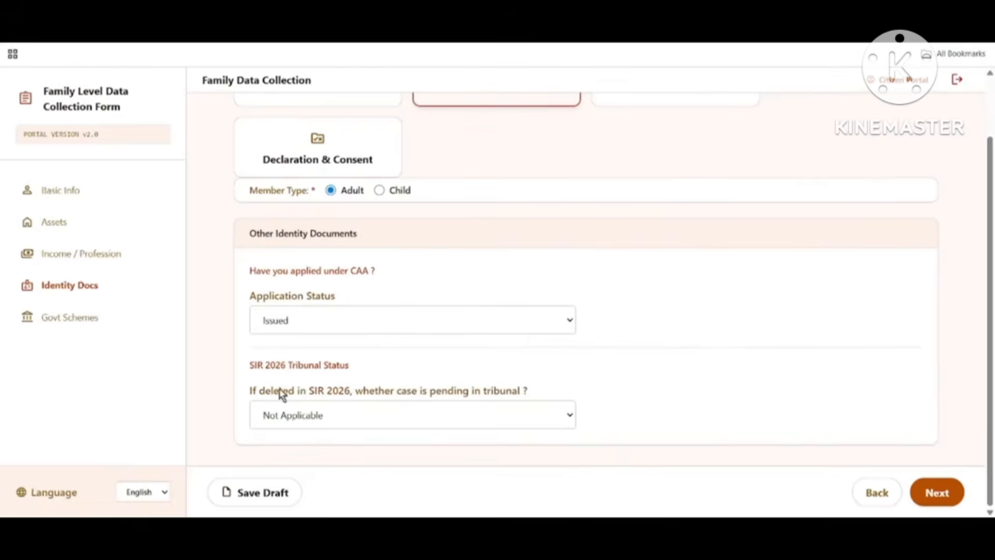
{"action": "left_click", "coordinate": [257, 494]}
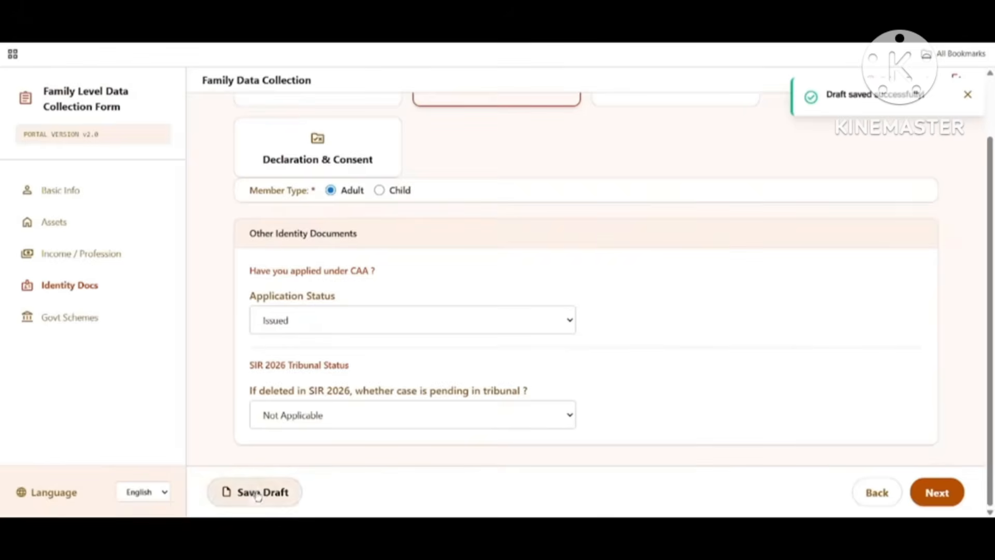
{"action": "left_click", "coordinate": [925, 493]}
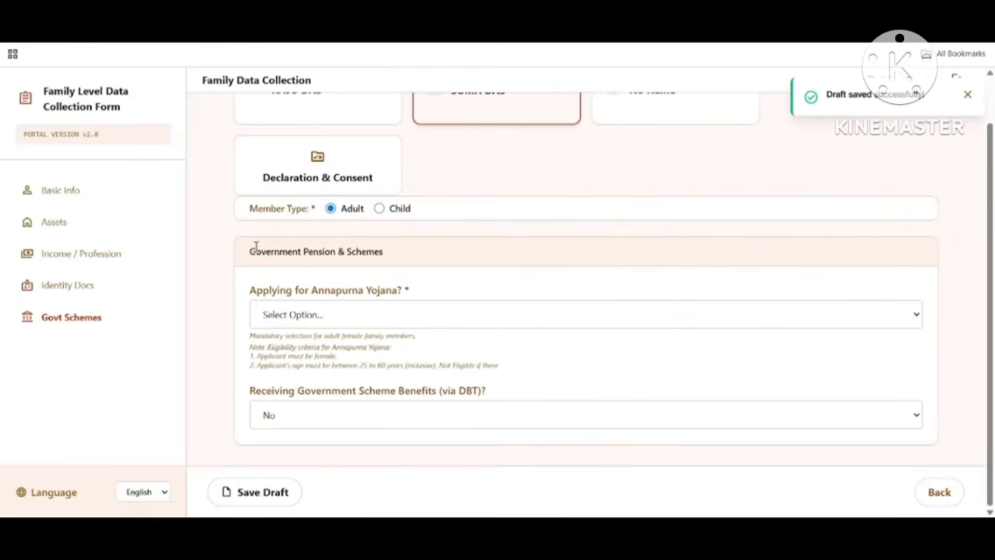
Step: Mark the member as applying for Annapurna Yojana
{"action": "left_click_drag", "start_coordinate": [256, 246], "coordinate": [651, 276]}
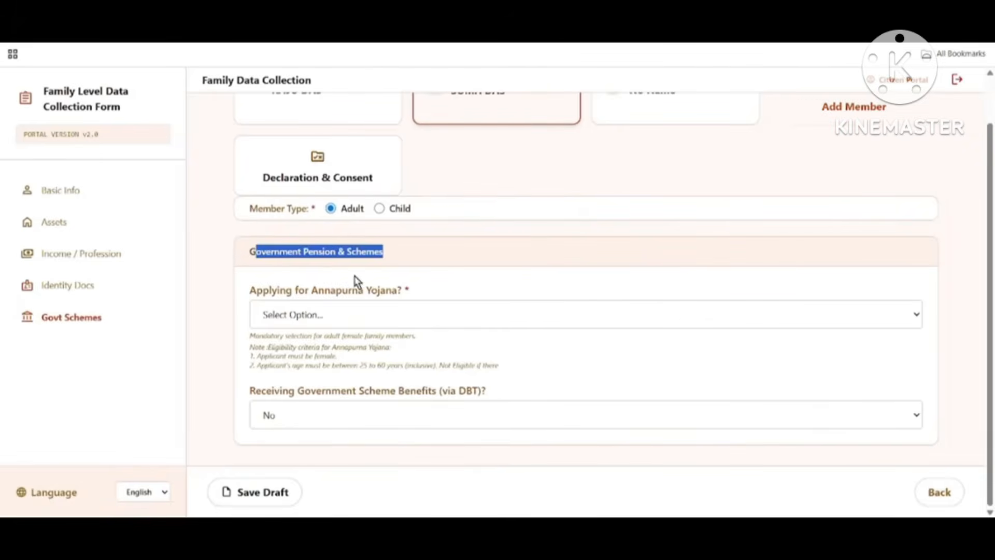
{"action": "left_click_drag", "start_coordinate": [250, 288], "coordinate": [412, 305]}
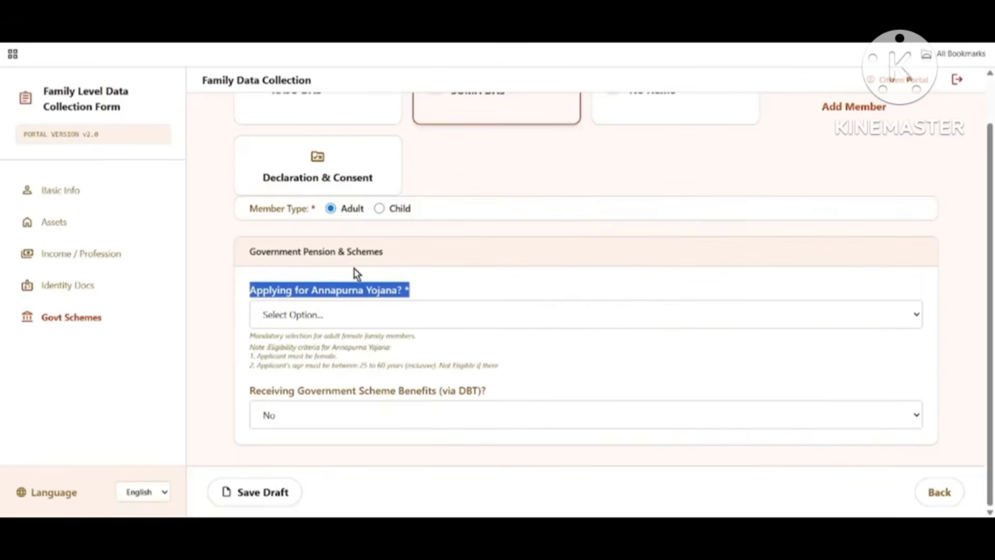
{"action": "left_click", "coordinate": [349, 318]}
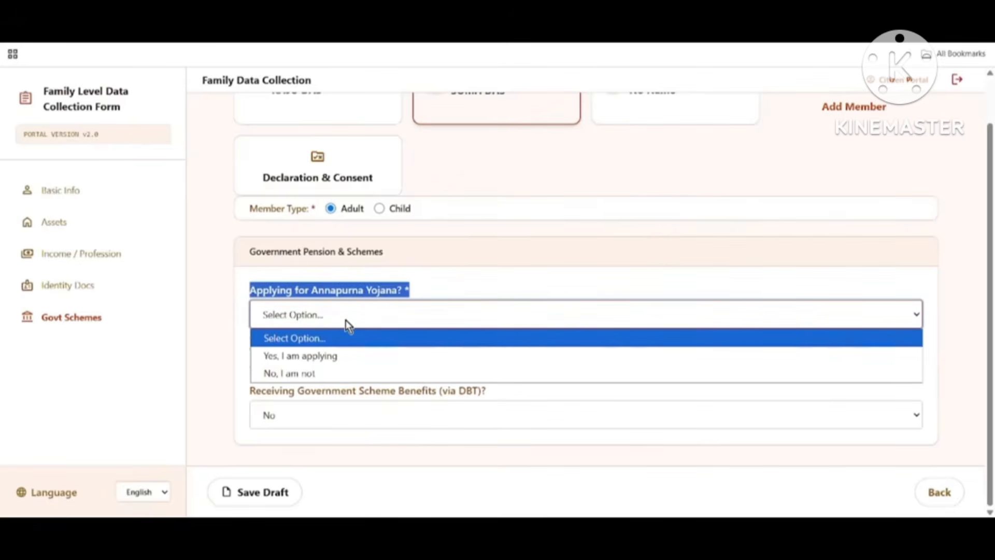
{"action": "left_click", "coordinate": [311, 356]}
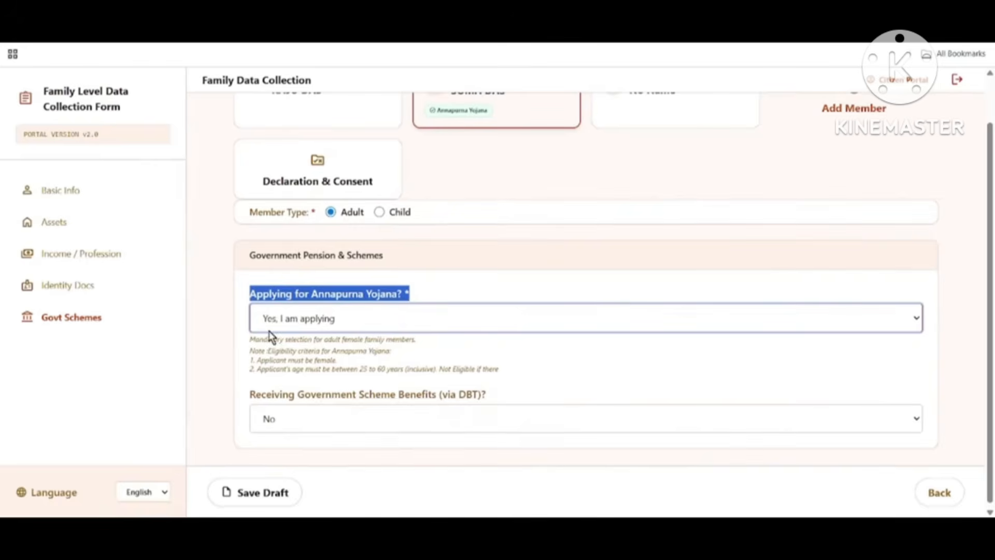
{"action": "left_click_drag", "start_coordinate": [344, 373], "coordinate": [438, 393]}
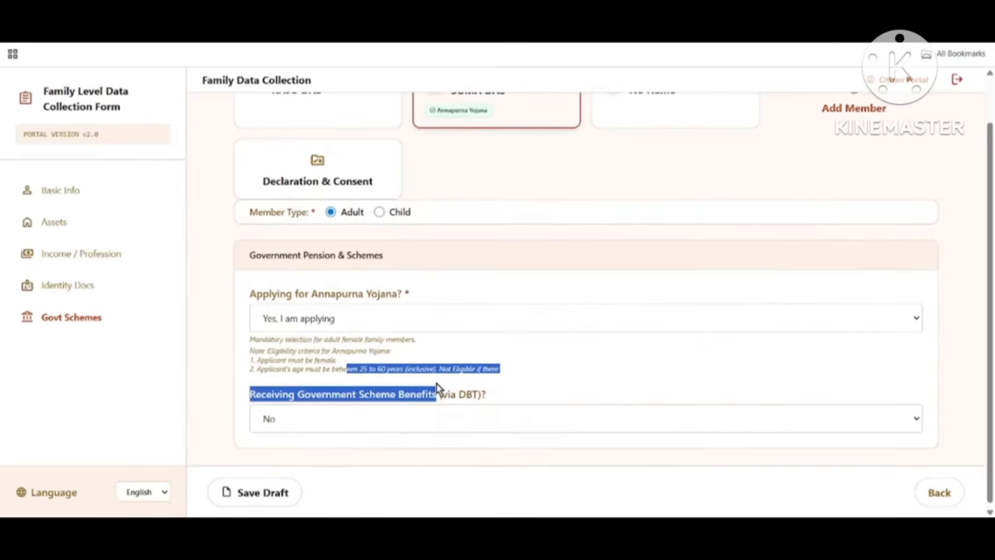
{"action": "left_click", "coordinate": [570, 380]}
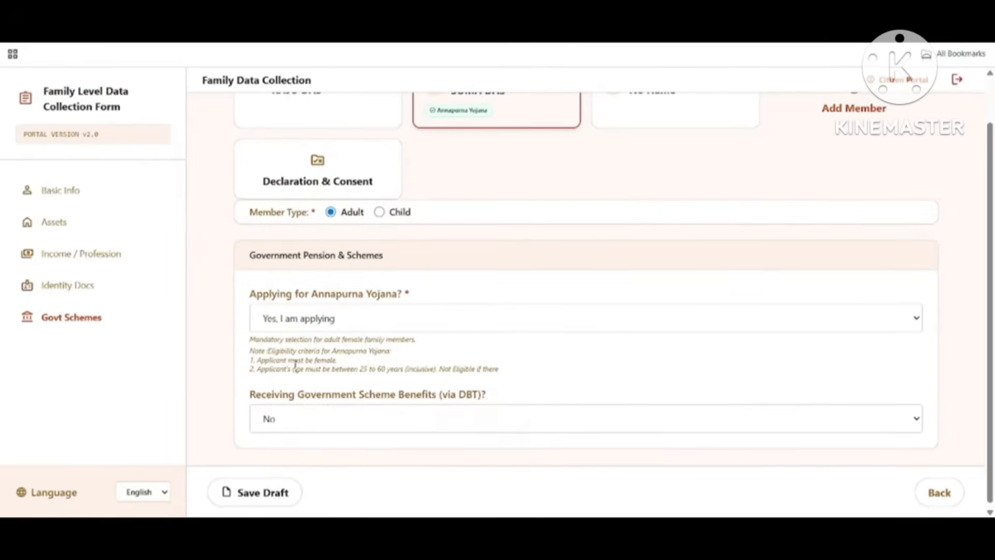
{"action": "left_click_drag", "start_coordinate": [295, 365], "coordinate": [363, 362]}
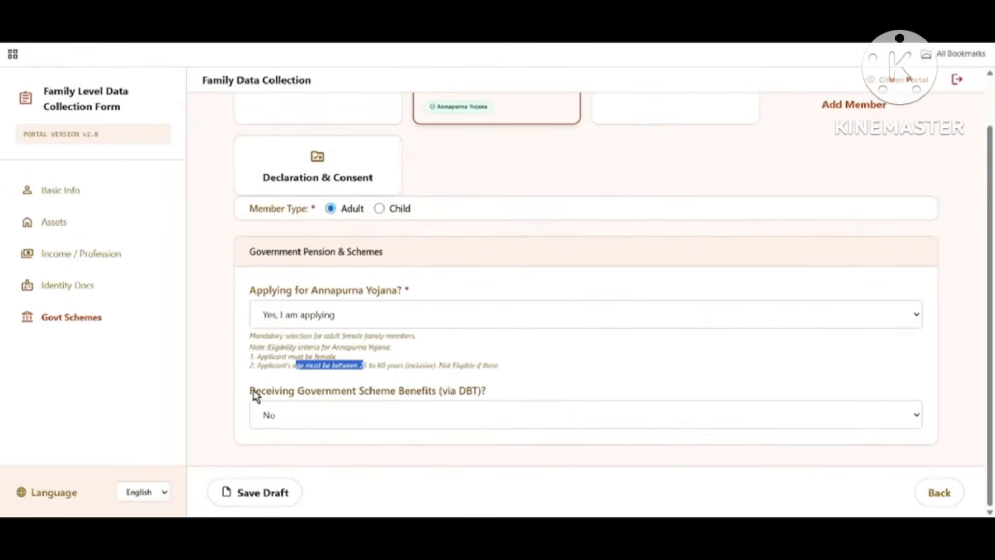
Step: Set the DBT benefits answer to No and save the draft
{"action": "left_click_drag", "start_coordinate": [252, 391], "coordinate": [487, 403]}
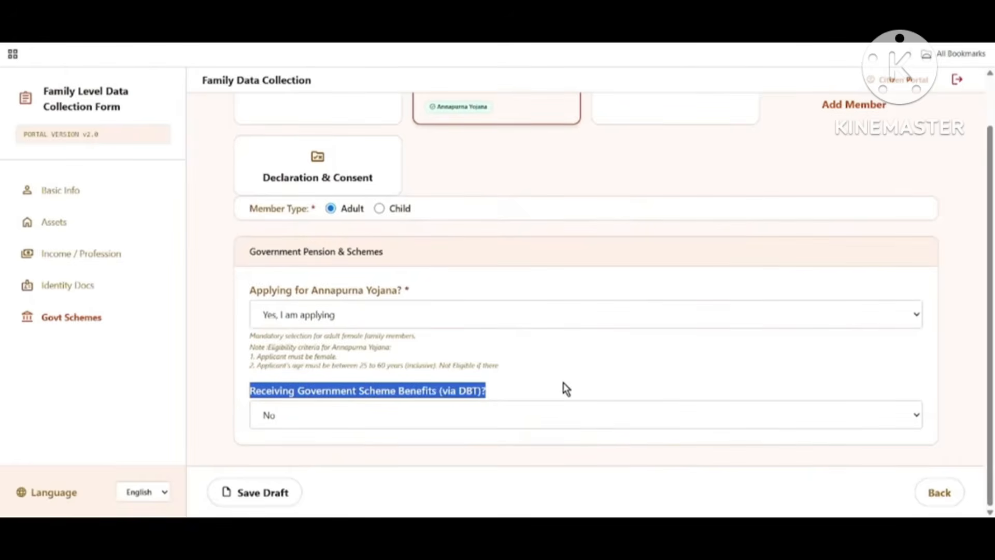
{"action": "left_click", "coordinate": [313, 423]}
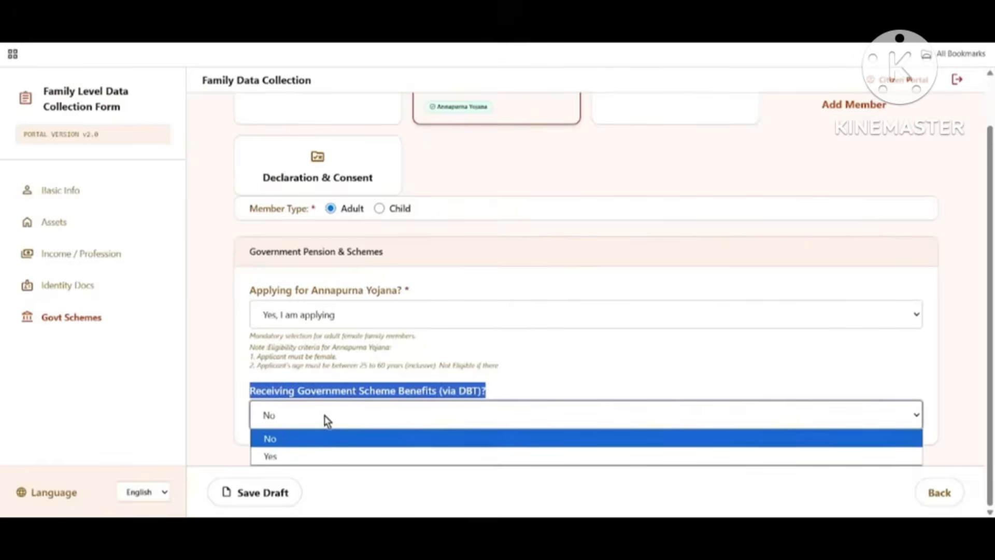
{"action": "left_click", "coordinate": [311, 457]}
{"action": "scroll", "coordinate": [394, 435], "scroll_direction": "down", "scroll_amount": 3}
{"action": "left_click_drag", "start_coordinate": [264, 348], "coordinate": [347, 363]}
{"action": "left_click", "coordinate": [307, 277]}
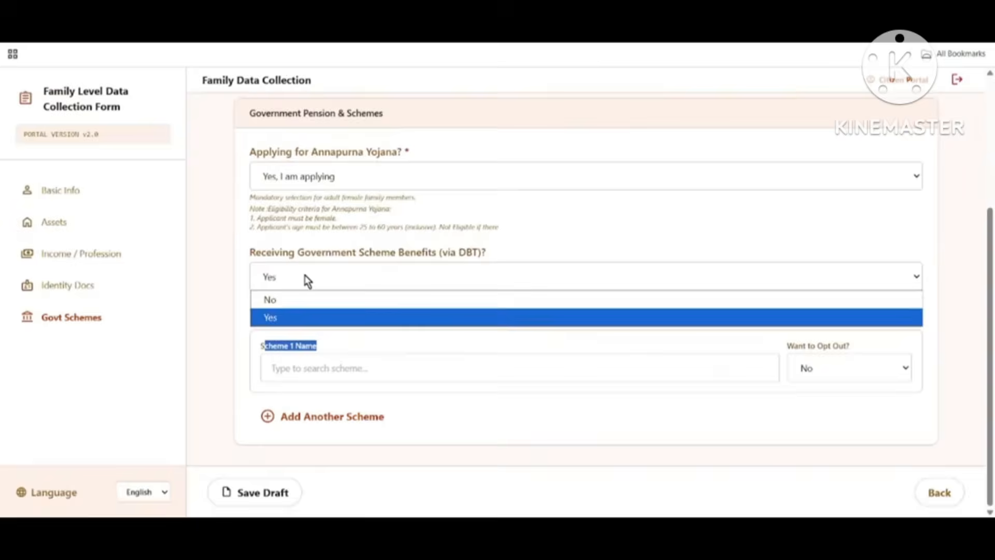
{"action": "left_click", "coordinate": [308, 303]}
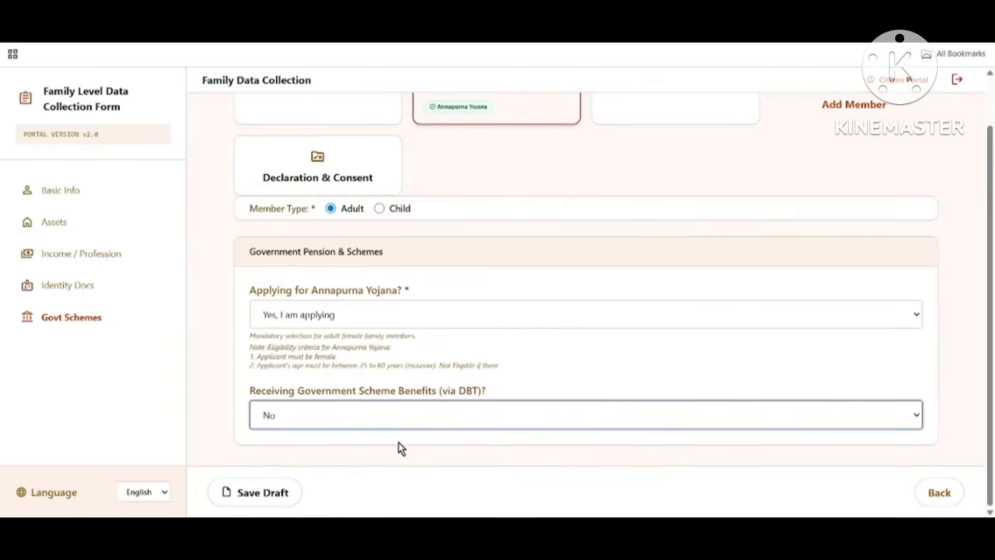
{"action": "left_click", "coordinate": [279, 490]}
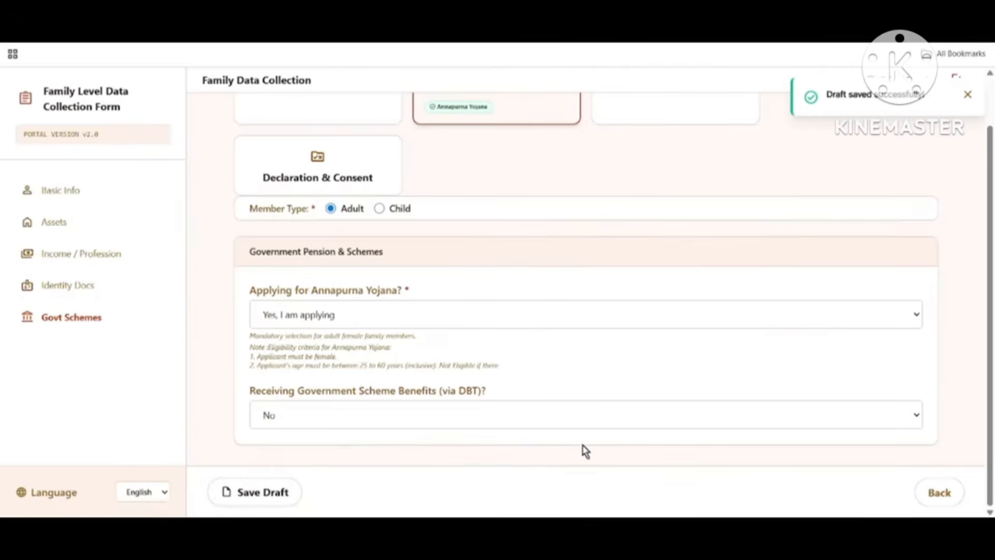
{"action": "scroll", "coordinate": [487, 420], "scroll_direction": "up", "scroll_amount": 1}
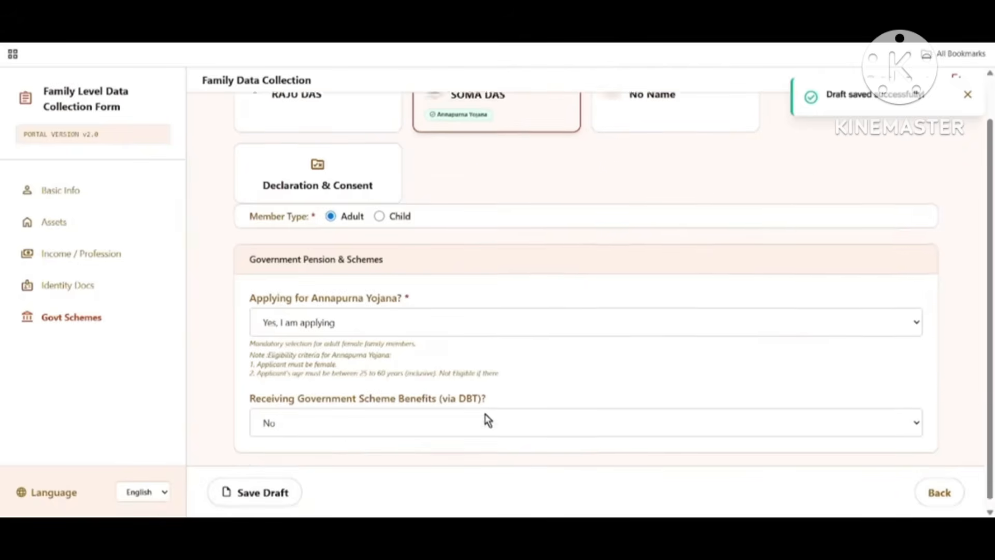
{"action": "scroll", "coordinate": [487, 420], "scroll_direction": "up", "scroll_amount": 1}
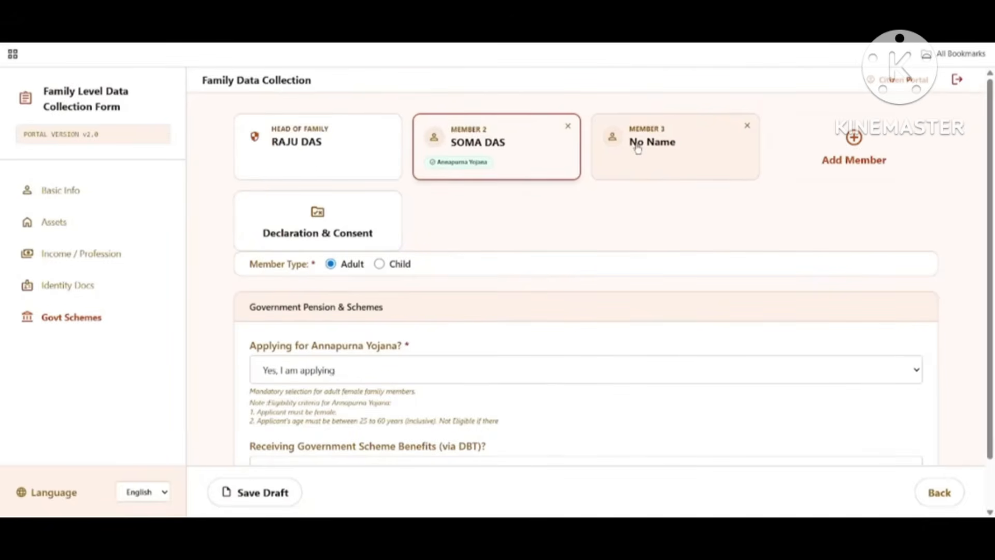
Step: Open the Member 3 'No Name' card and review the empty Basic Information fields, member type Adult
{"action": "left_click", "coordinate": [637, 149]}
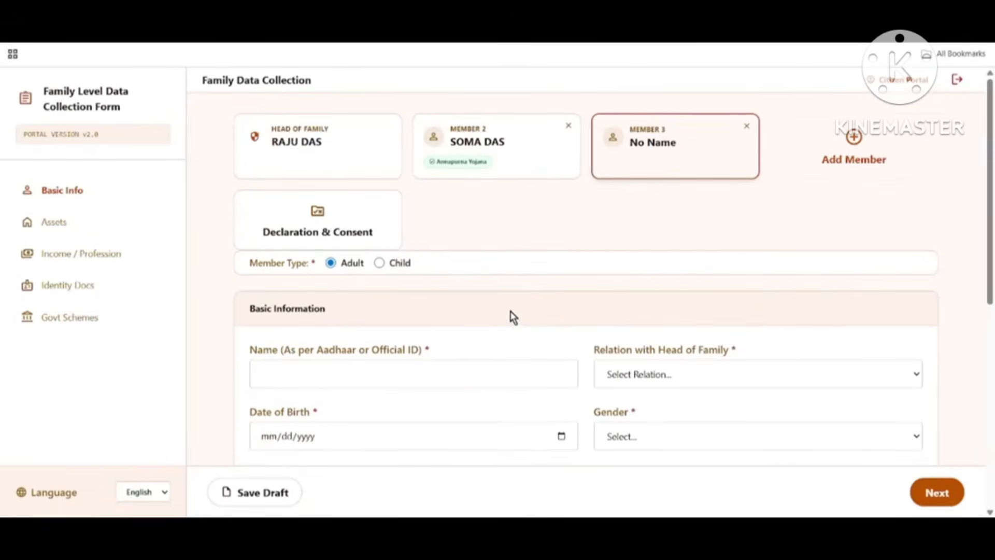
{"action": "scroll", "coordinate": [515, 327], "scroll_direction": "down", "scroll_amount": 1}
{"action": "scroll", "coordinate": [614, 311], "scroll_direction": "down", "scroll_amount": 1}
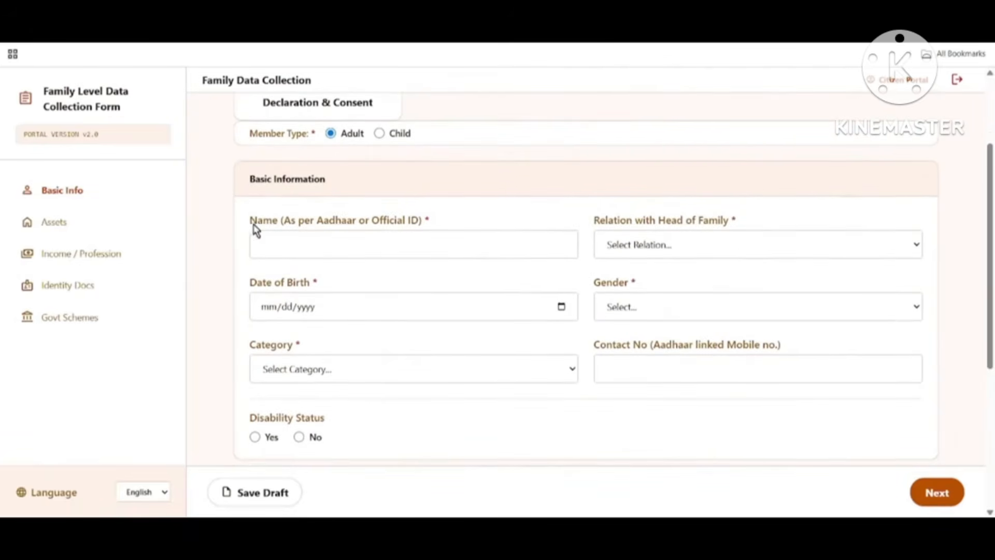
{"action": "scroll", "coordinate": [279, 446], "scroll_direction": "down", "scroll_amount": 2}
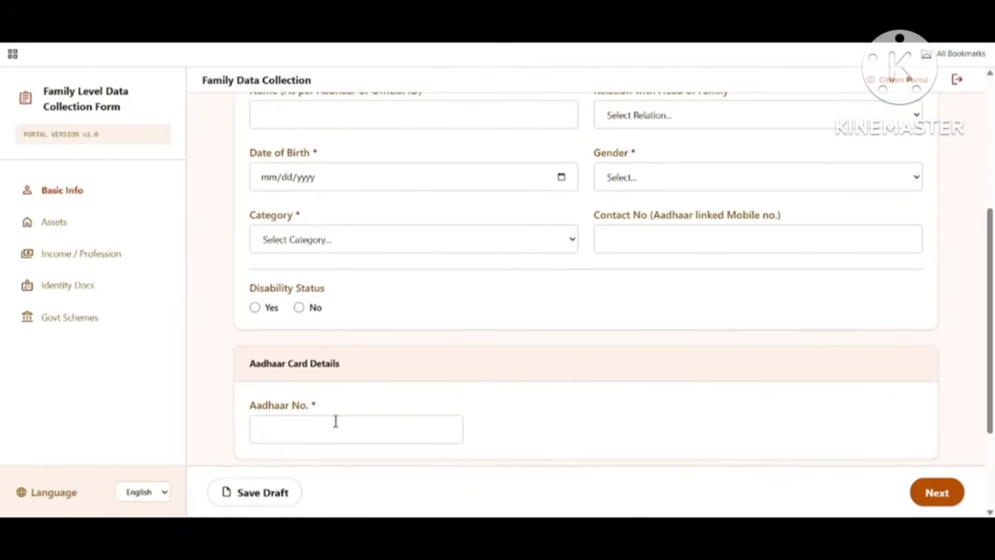
{"action": "scroll", "coordinate": [336, 420], "scroll_direction": "down", "scroll_amount": 2}
{"action": "scroll", "coordinate": [423, 386], "scroll_direction": "down", "scroll_amount": 1}
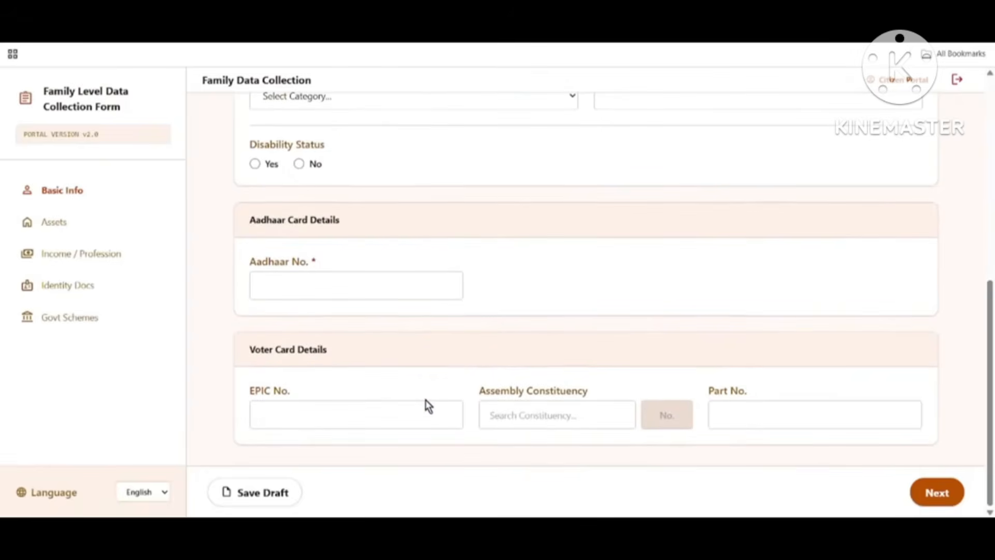
{"action": "scroll", "coordinate": [456, 383], "scroll_direction": "up", "scroll_amount": 5}
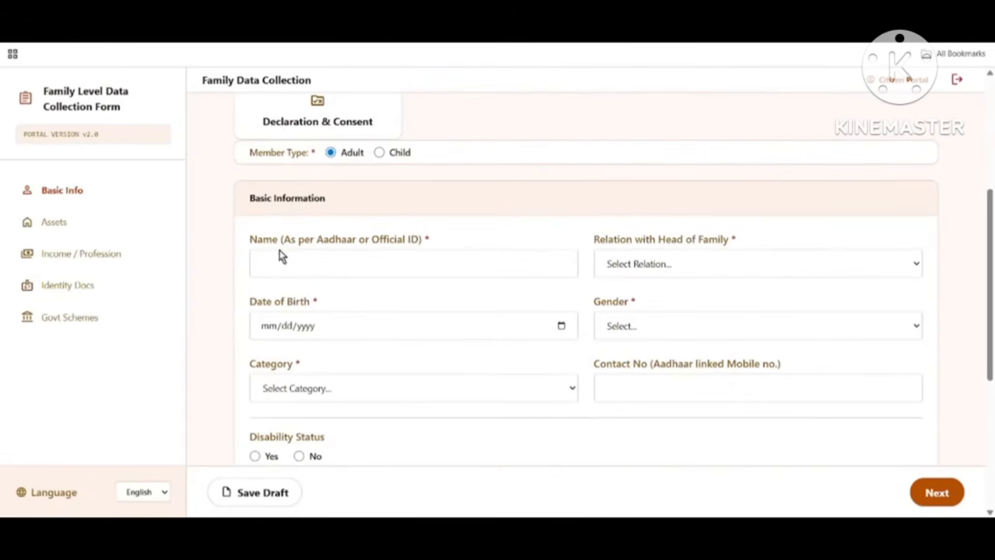
{"action": "left_click_drag", "start_coordinate": [226, 150], "coordinate": [332, 154]}
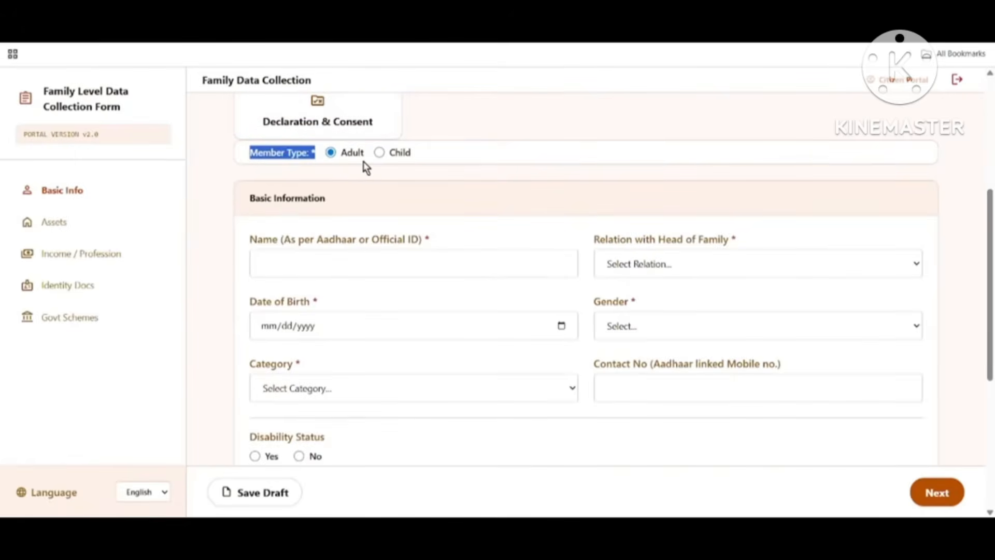
{"action": "left_click_drag", "start_coordinate": [250, 204], "coordinate": [403, 222]}
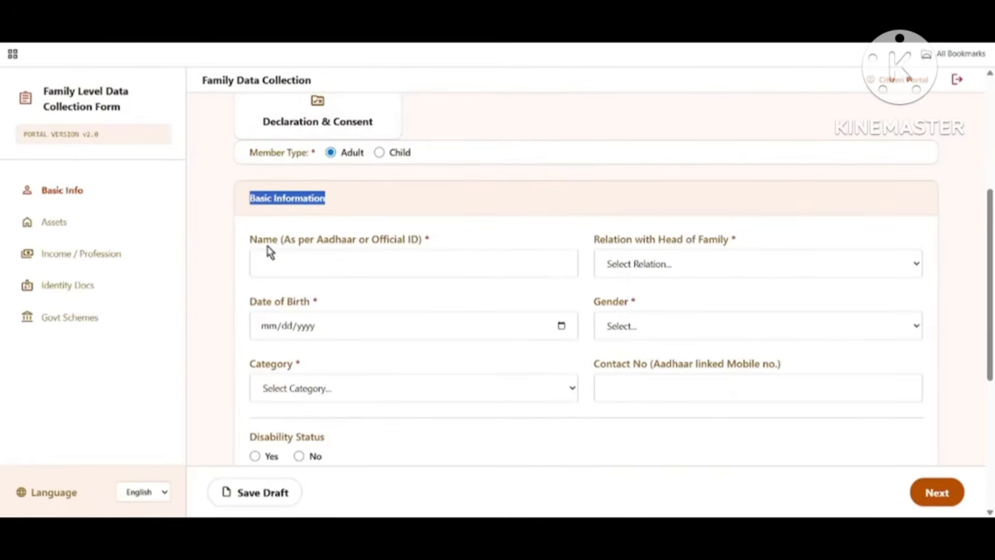
{"action": "left_click_drag", "start_coordinate": [251, 247], "coordinate": [707, 264]}
{"action": "left_click_drag", "start_coordinate": [596, 240], "coordinate": [762, 242]}
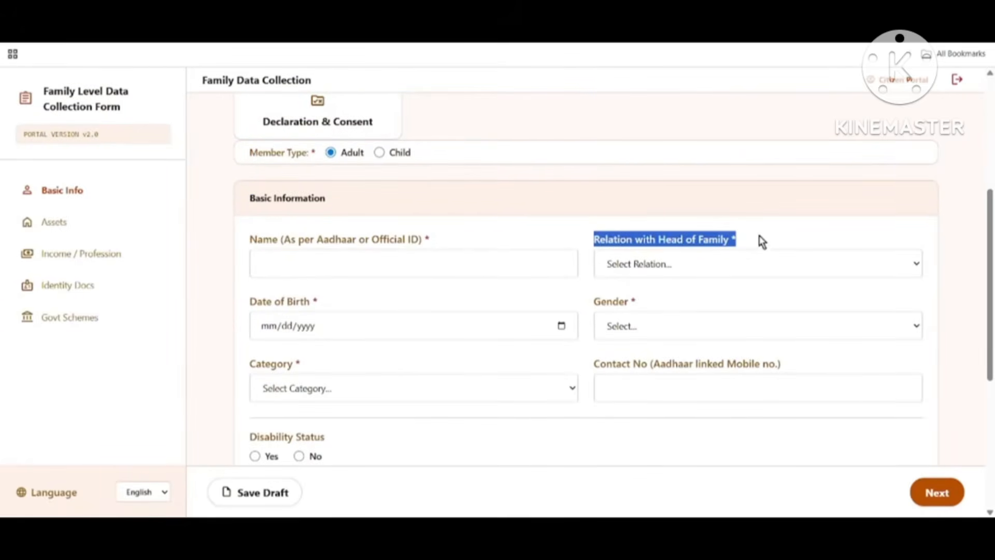
Step: Set the relation with head of family to Daughter and enter the member's name
{"action": "left_click", "coordinate": [689, 266]}
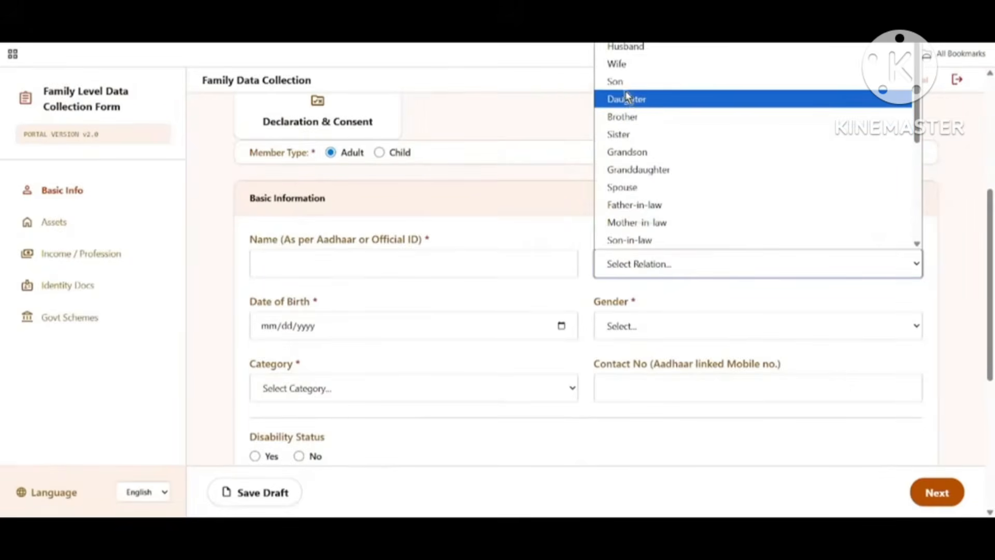
{"action": "left_click", "coordinate": [626, 105]}
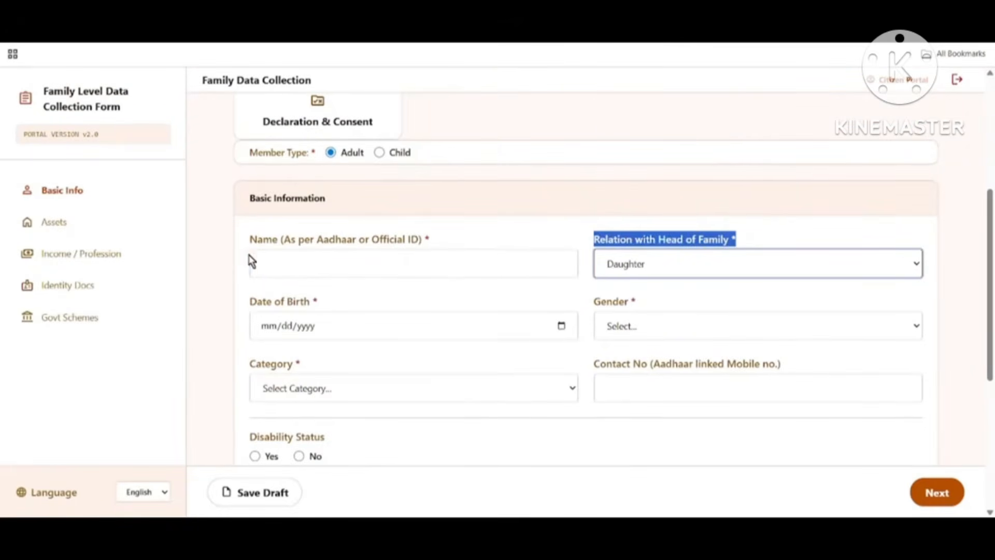
{"action": "left_click_drag", "start_coordinate": [251, 239], "coordinate": [399, 243]}
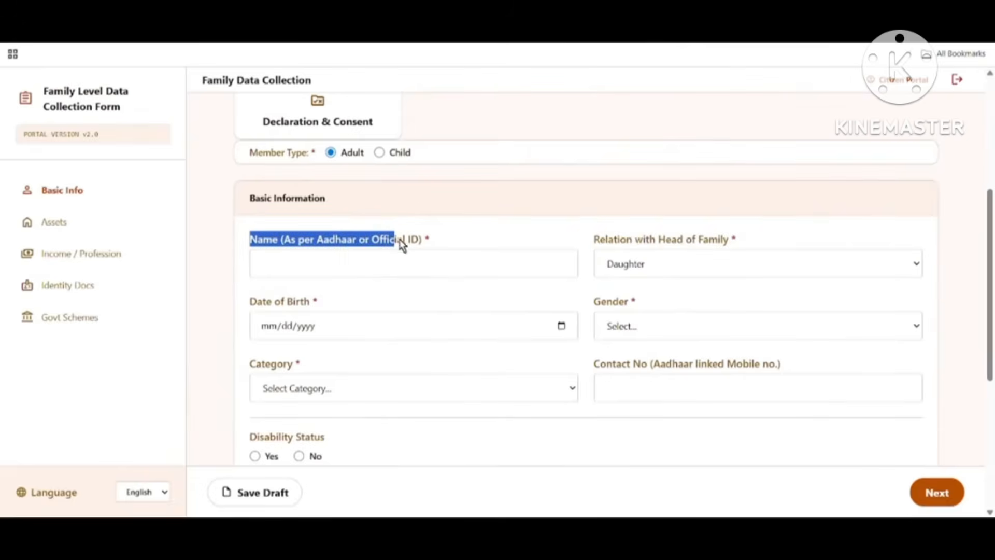
{"action": "left_click", "coordinate": [287, 268]}
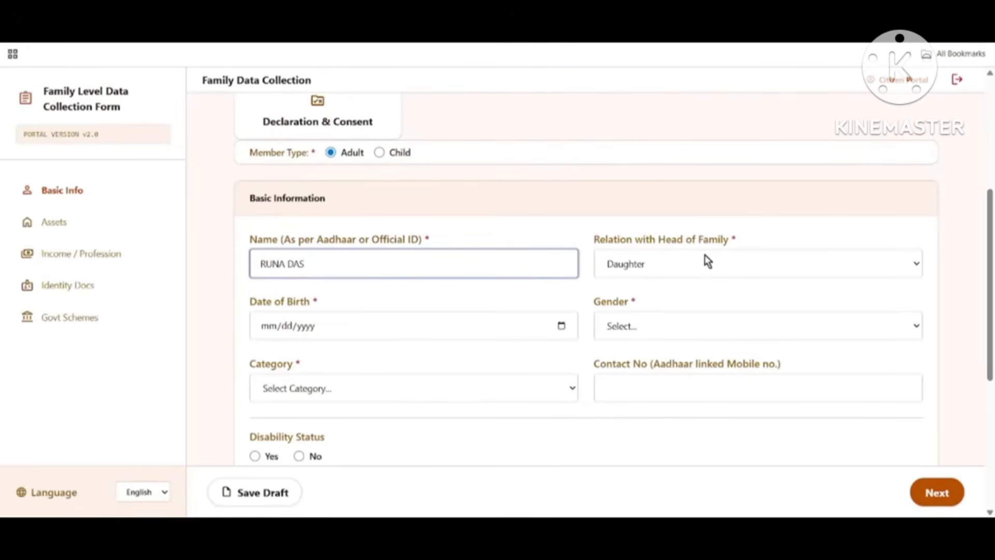
{"action": "left_click_drag", "start_coordinate": [604, 240], "coordinate": [733, 241]}
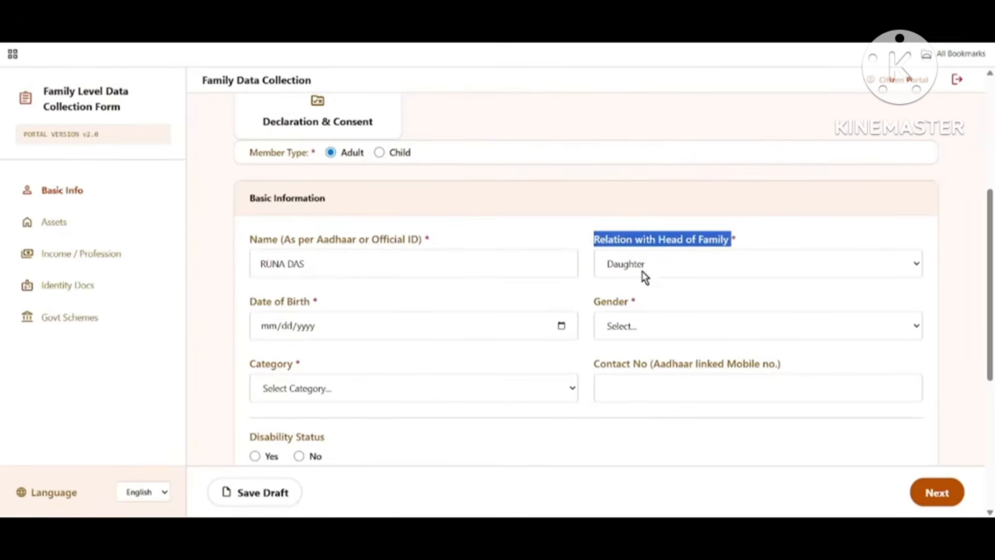
Step: Pick the date of birth from the calendar and save the draft
{"action": "left_click_drag", "start_coordinate": [251, 305], "coordinate": [535, 333]}
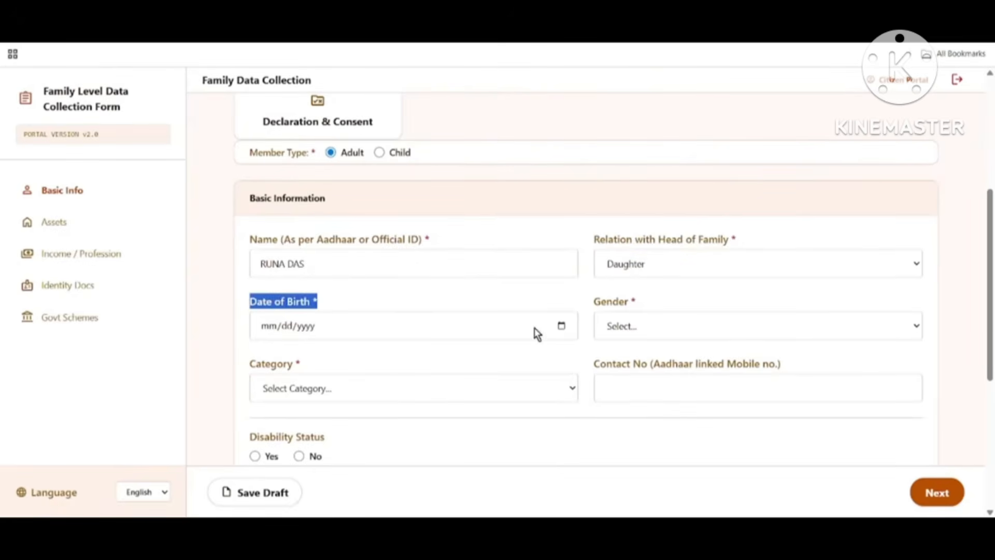
{"action": "left_click", "coordinate": [562, 326]}
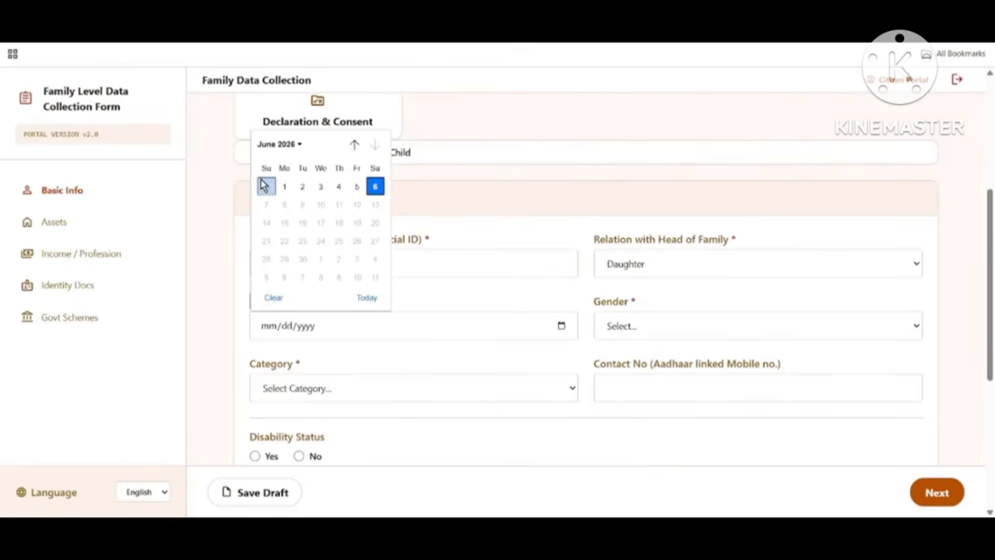
{"action": "left_click", "coordinate": [283, 148]}
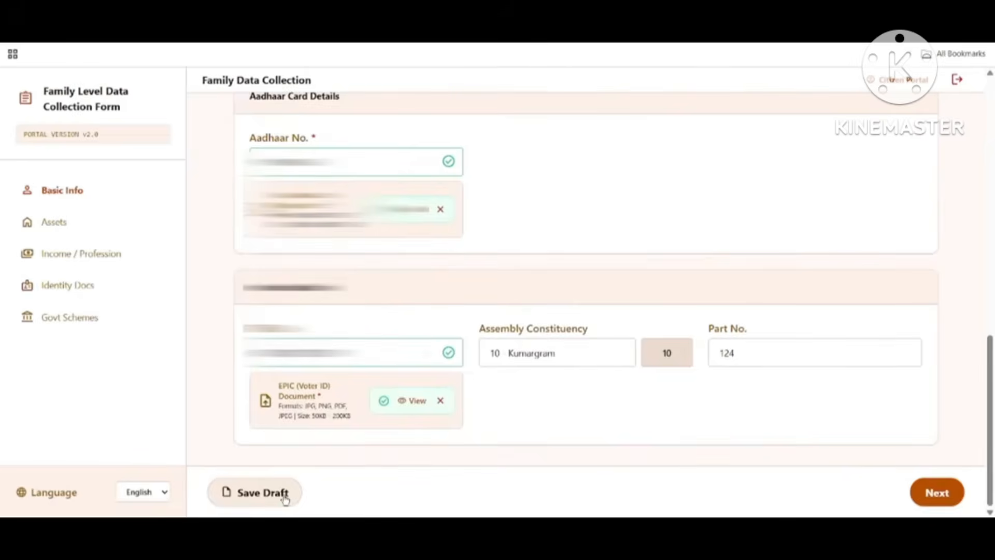
{"action": "left_click", "coordinate": [285, 499]}
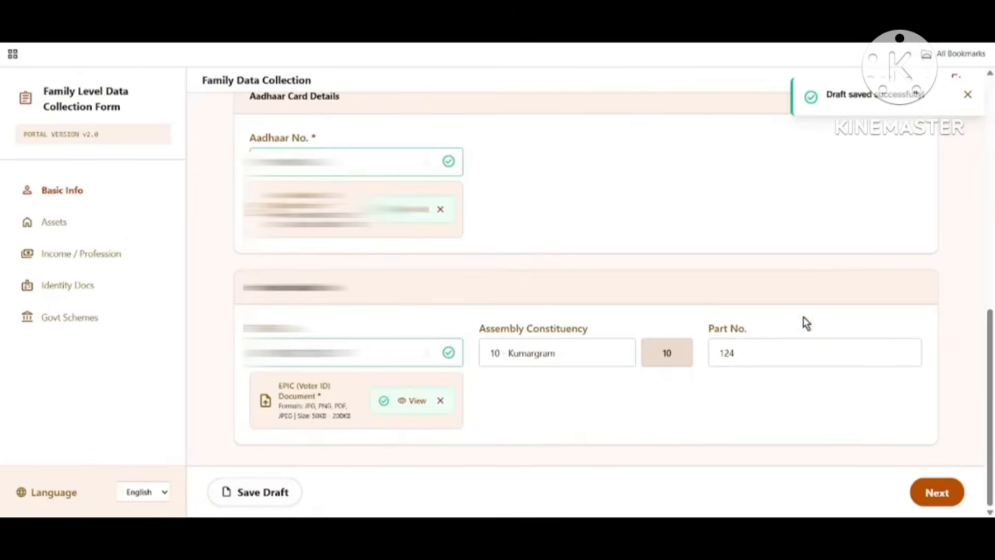
Step: Answer Yes to having health insurance, with Government as the insurance type
{"action": "left_click", "coordinate": [952, 493]}
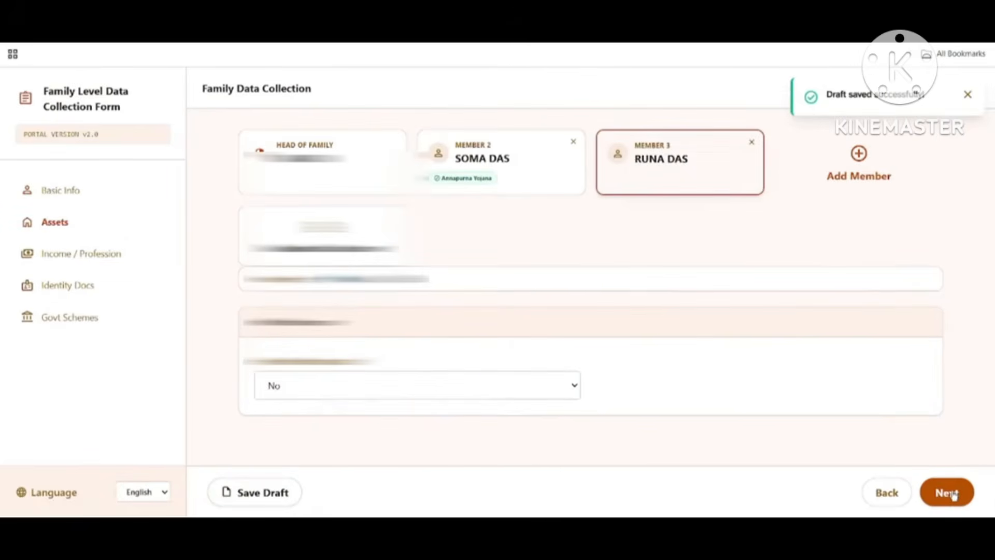
{"action": "left_click_drag", "start_coordinate": [262, 363], "coordinate": [396, 362]}
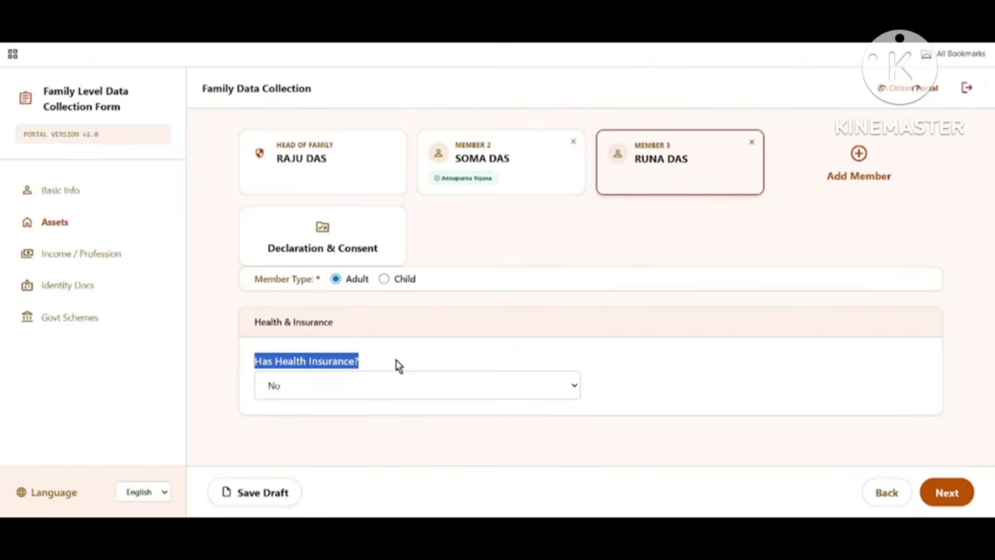
{"action": "left_click", "coordinate": [342, 389]}
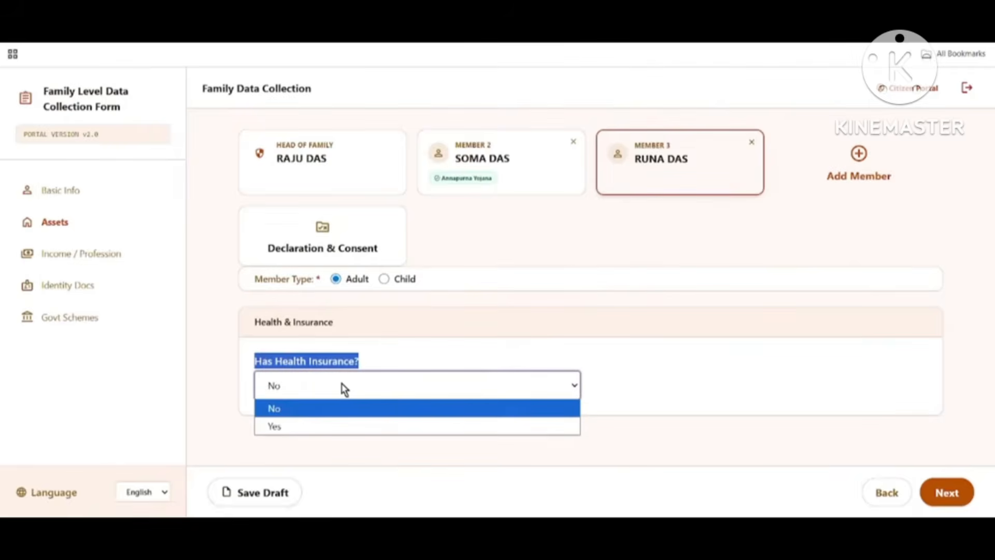
{"action": "left_click", "coordinate": [315, 429]}
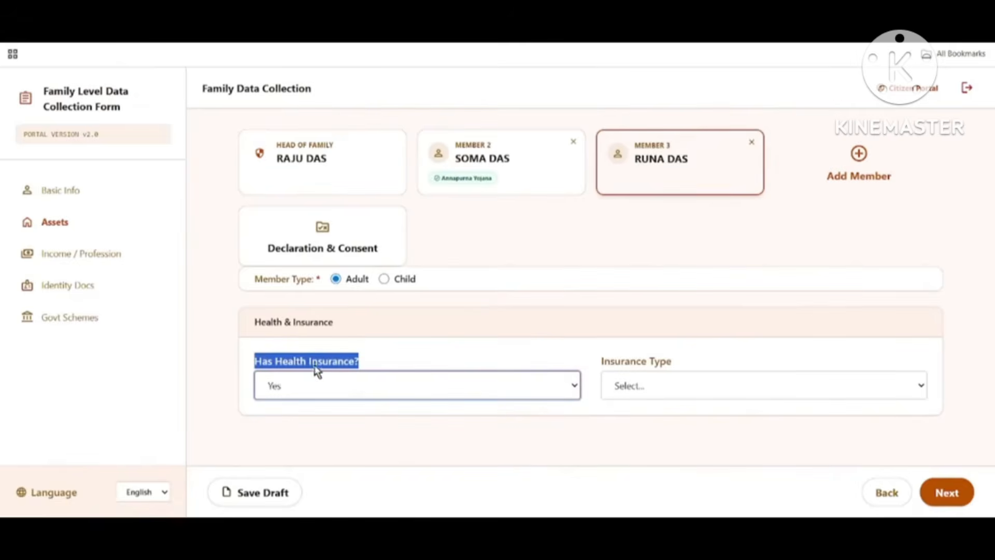
{"action": "left_click_drag", "start_coordinate": [603, 361], "coordinate": [681, 365]}
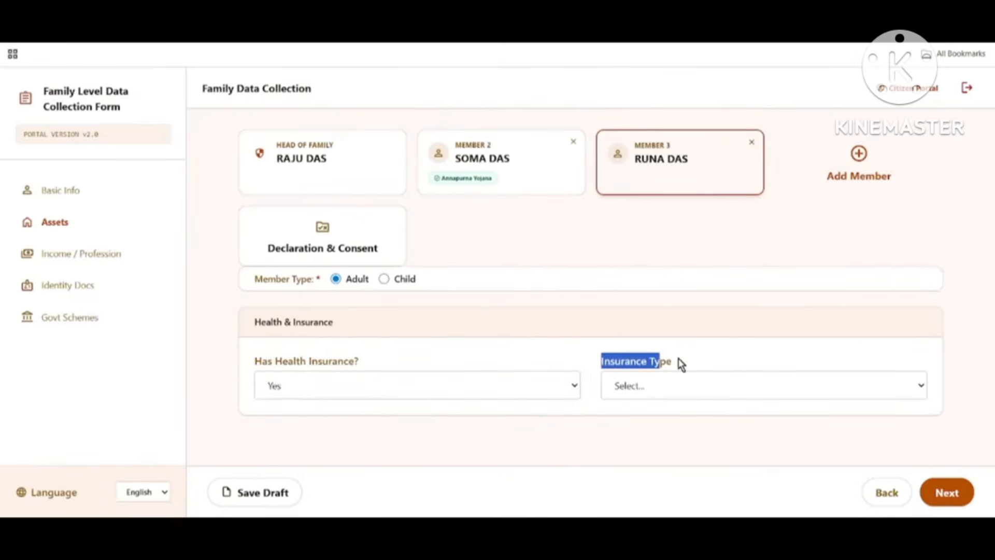
{"action": "left_click", "coordinate": [652, 392]}
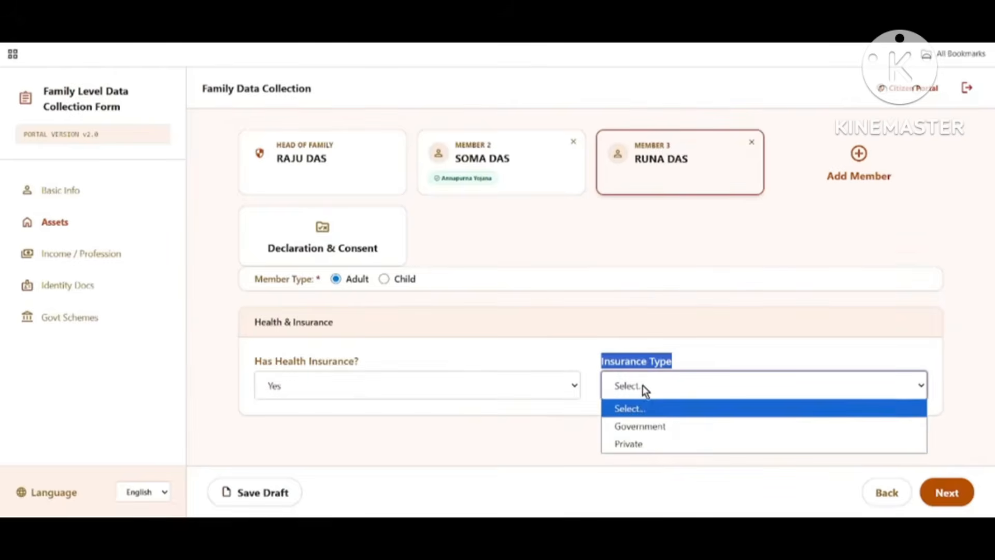
{"action": "left_click", "coordinate": [649, 427]}
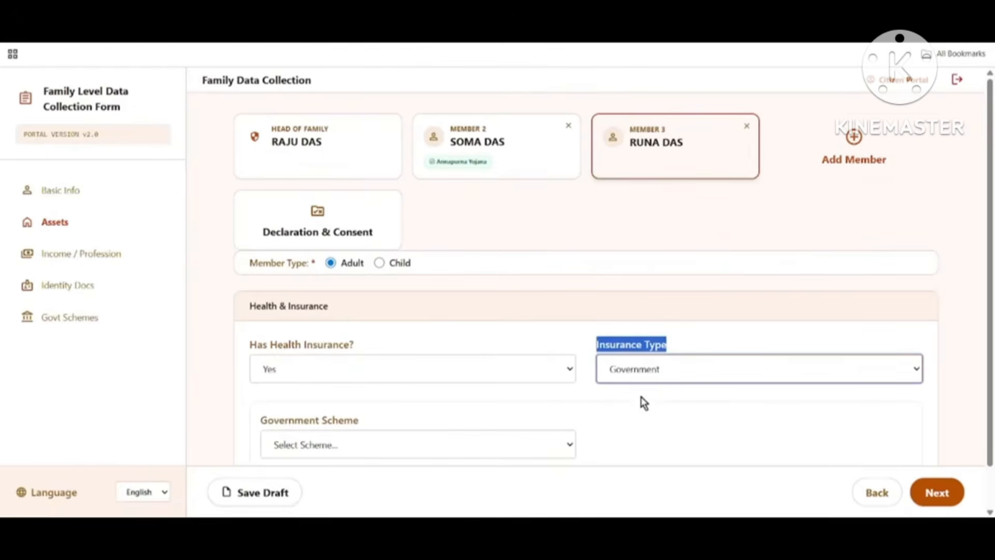
Step: Choose Other as the government scheme and save the draft
{"action": "left_click_drag", "start_coordinate": [260, 420], "coordinate": [400, 436]}
{"action": "left_click", "coordinate": [361, 445]}
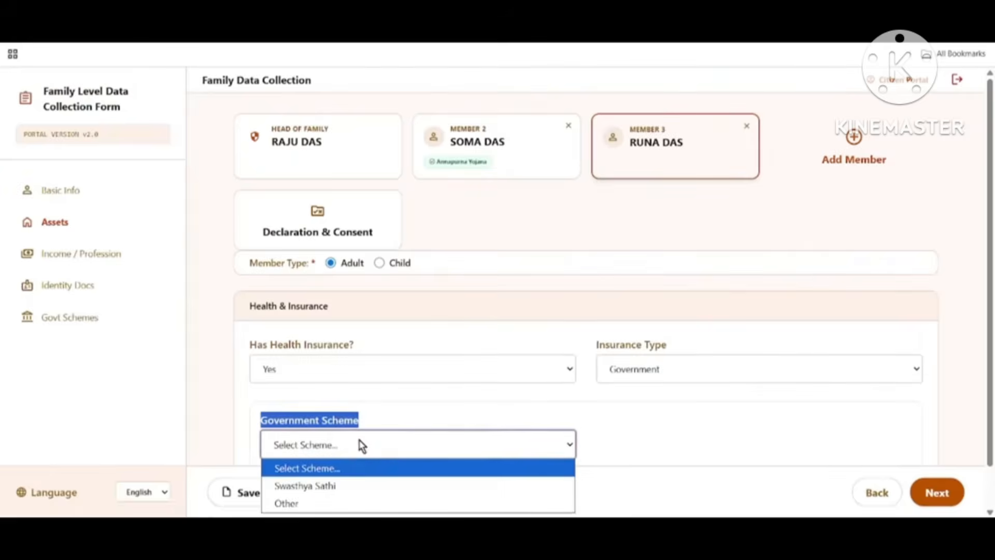
{"action": "left_click", "coordinate": [332, 504]}
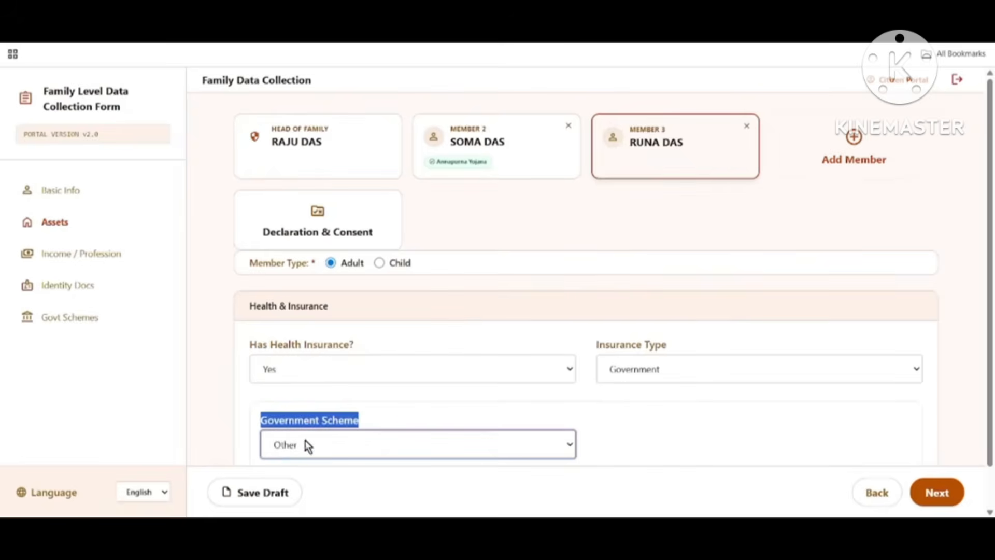
{"action": "left_click", "coordinate": [259, 492]}
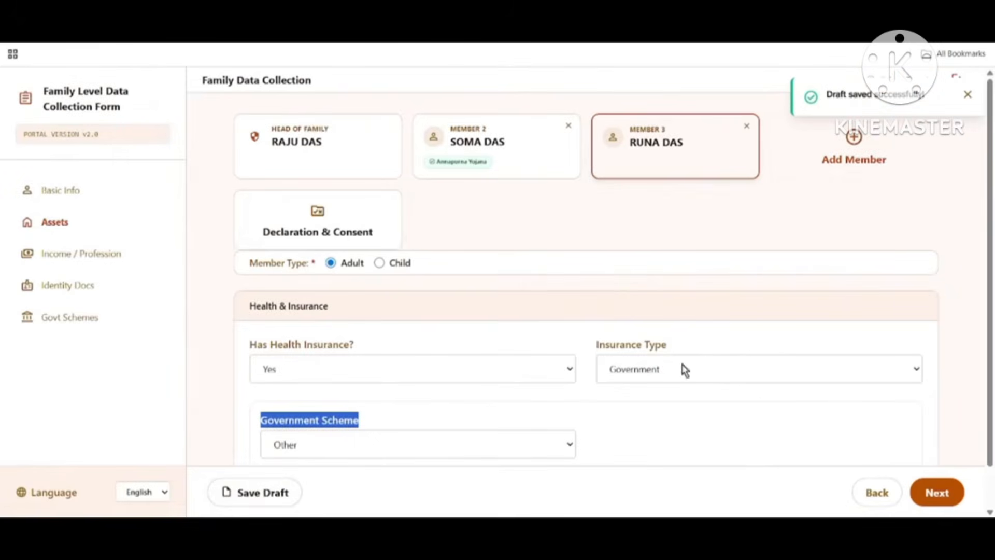
{"action": "scroll", "coordinate": [696, 490], "scroll_direction": "down", "scroll_amount": 1}
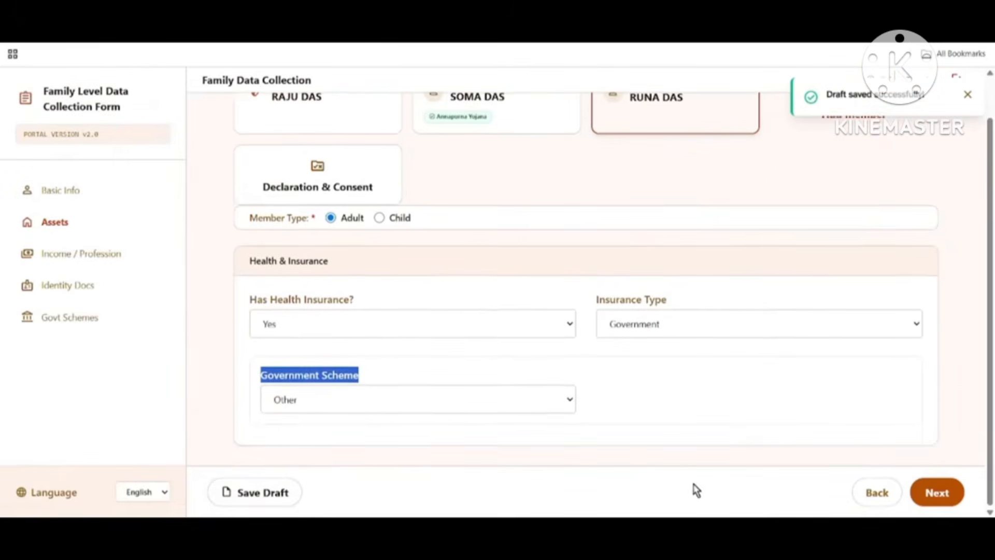
Step: On the Income / Profession page, answer No to income tax and PAN card
{"action": "left_click", "coordinate": [937, 493]}
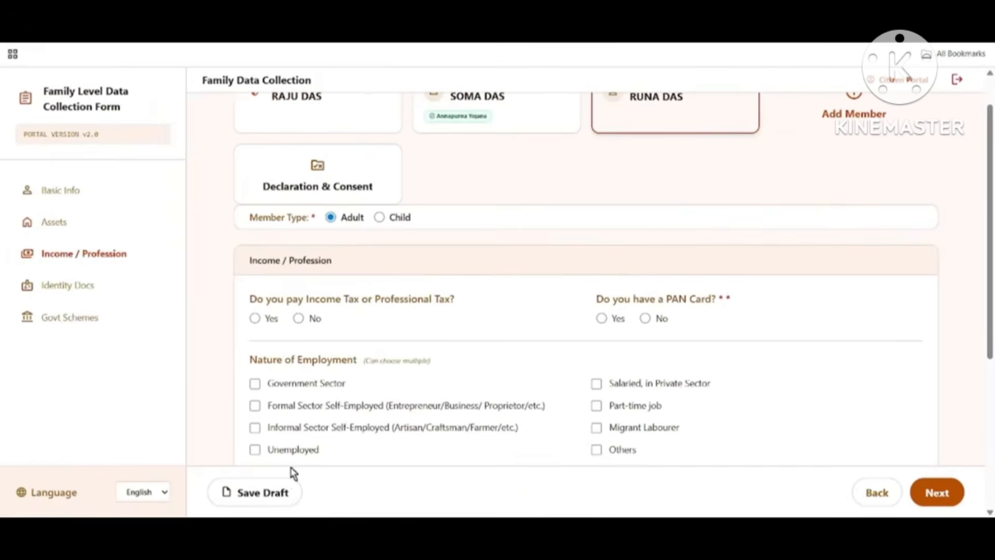
{"action": "triple_click", "coordinate": [252, 259]}
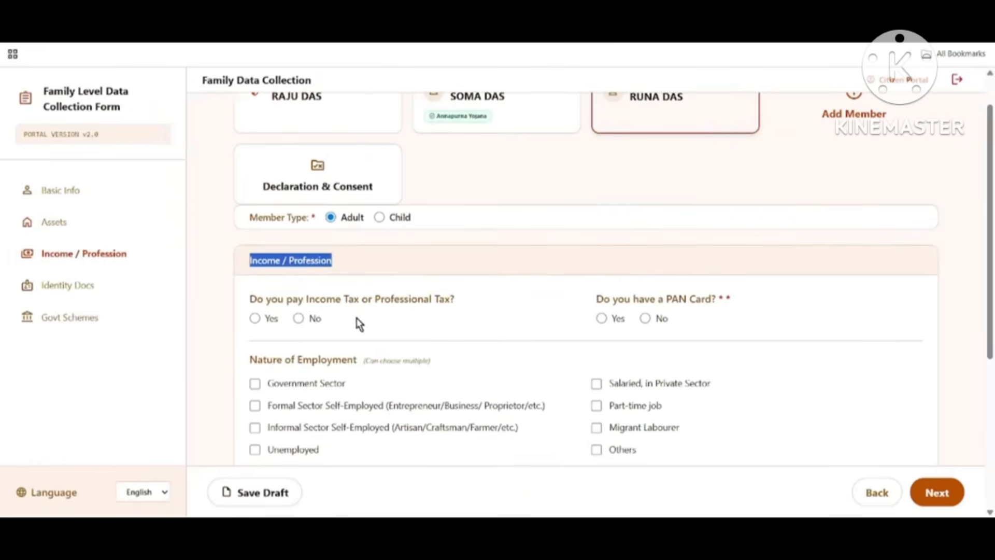
{"action": "left_click_drag", "start_coordinate": [279, 300], "coordinate": [423, 299]}
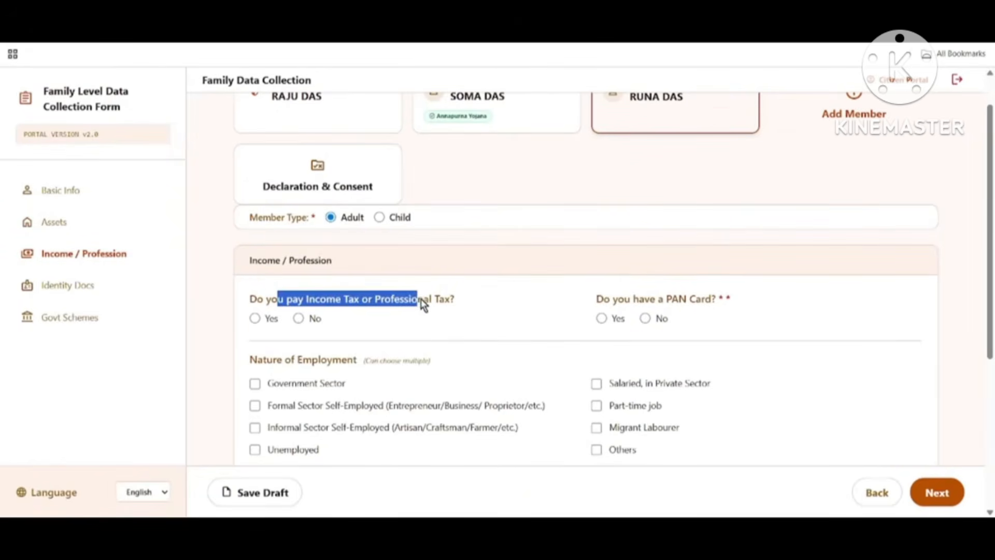
{"action": "left_click", "coordinate": [299, 318]}
{"action": "left_click_drag", "start_coordinate": [594, 299], "coordinate": [740, 315]}
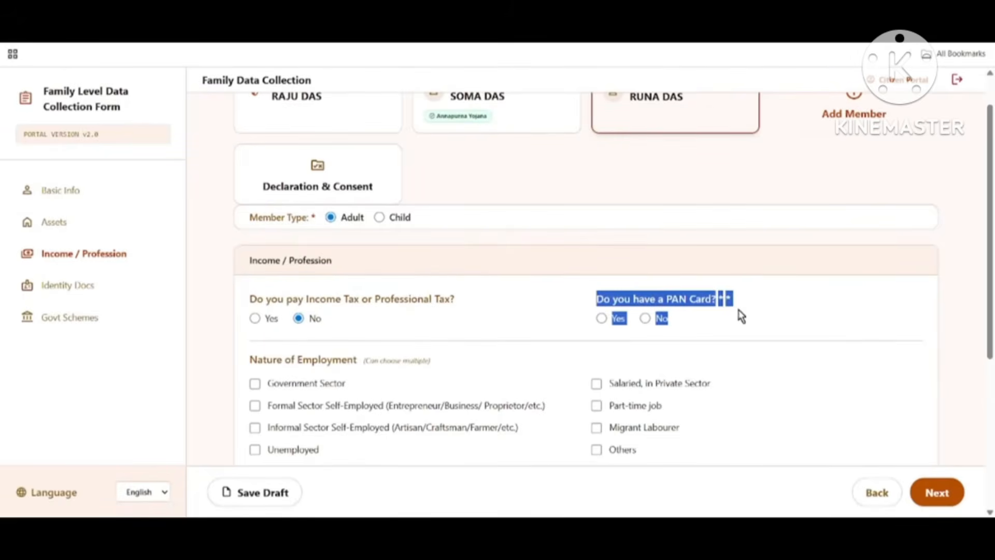
{"action": "left_click", "coordinate": [813, 312]}
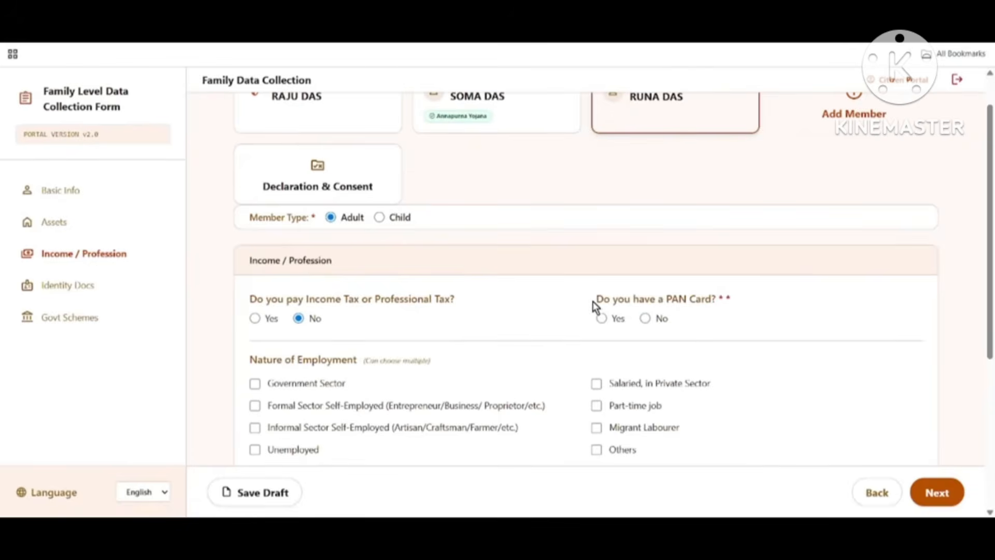
{"action": "left_click_drag", "start_coordinate": [595, 301], "coordinate": [706, 305]}
{"action": "left_click", "coordinate": [604, 322]}
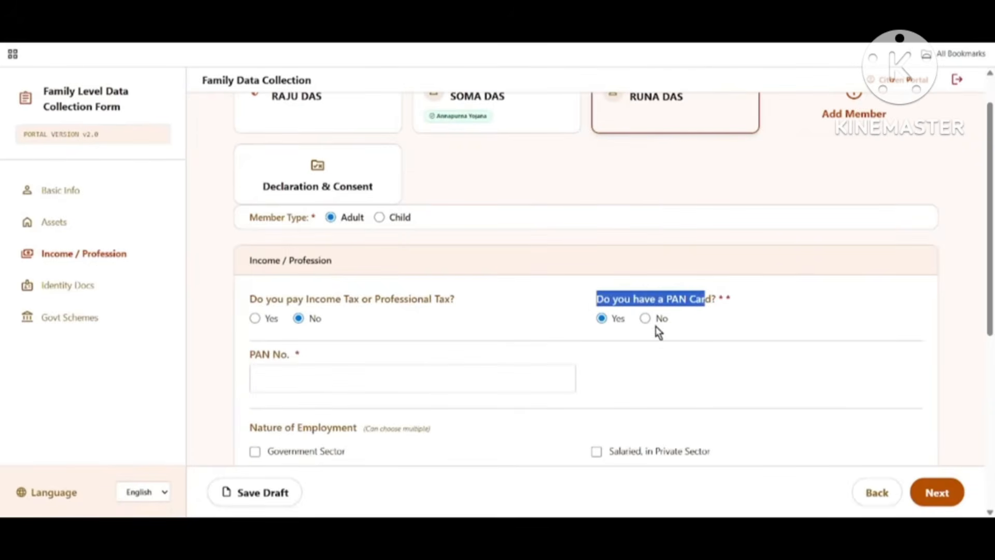
{"action": "left_click", "coordinate": [647, 320]}
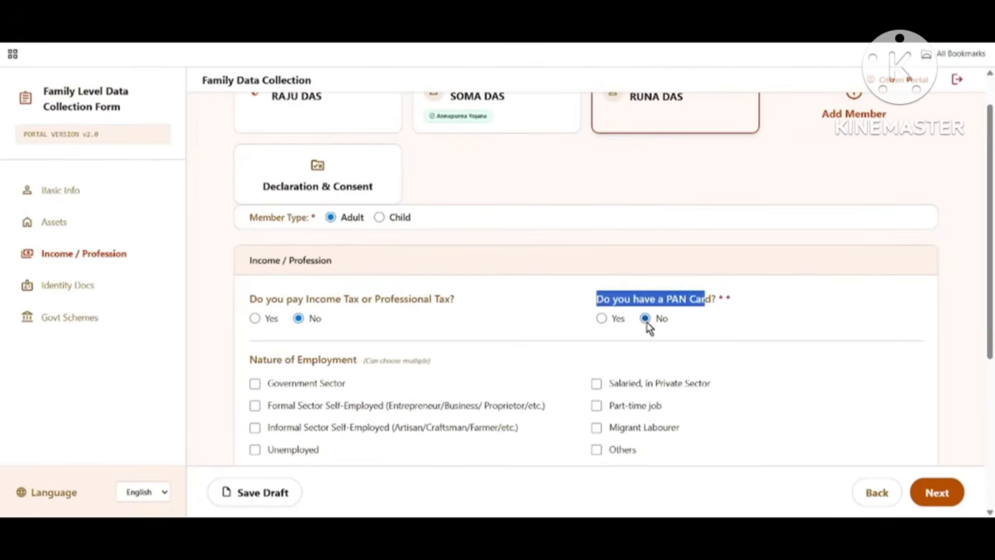
{"action": "scroll", "coordinate": [803, 373], "scroll_direction": "down", "scroll_amount": 3}
Step: Mark the member as Unemployed with highest qualification Lower than 10th
{"action": "left_click_drag", "start_coordinate": [251, 166], "coordinate": [507, 206]}
{"action": "left_click", "coordinate": [511, 176]}
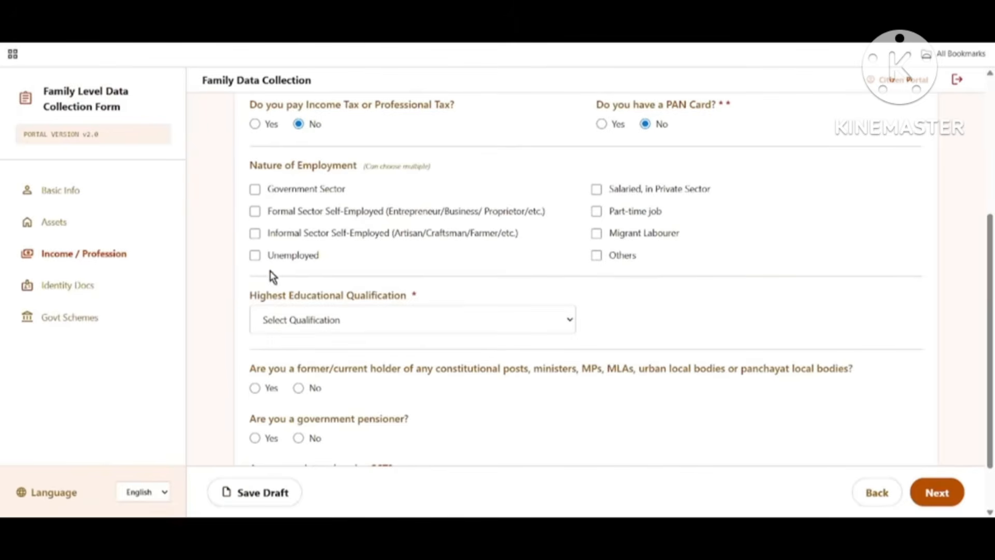
{"action": "left_click", "coordinate": [256, 255]}
{"action": "left_click_drag", "start_coordinate": [251, 295], "coordinate": [499, 303]}
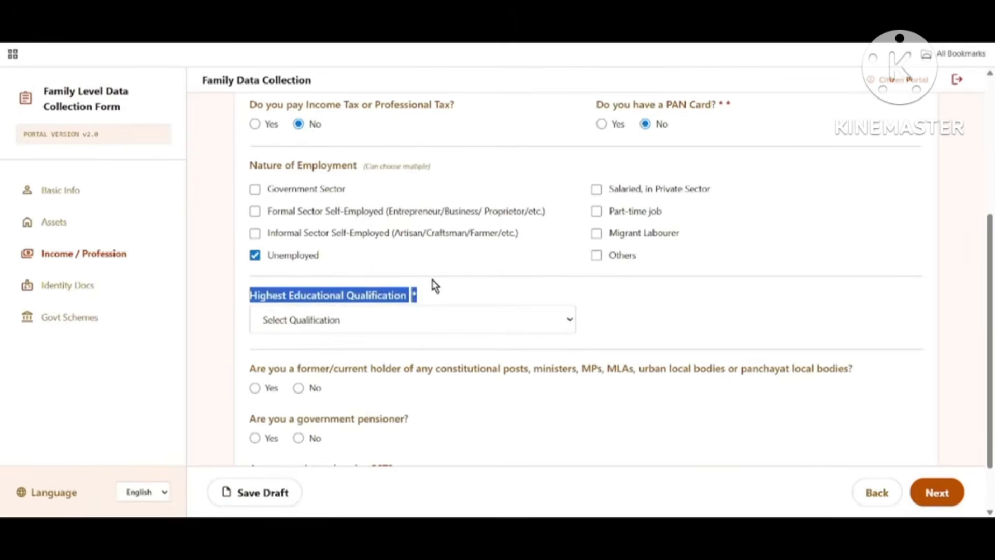
{"action": "left_click", "coordinate": [369, 318]}
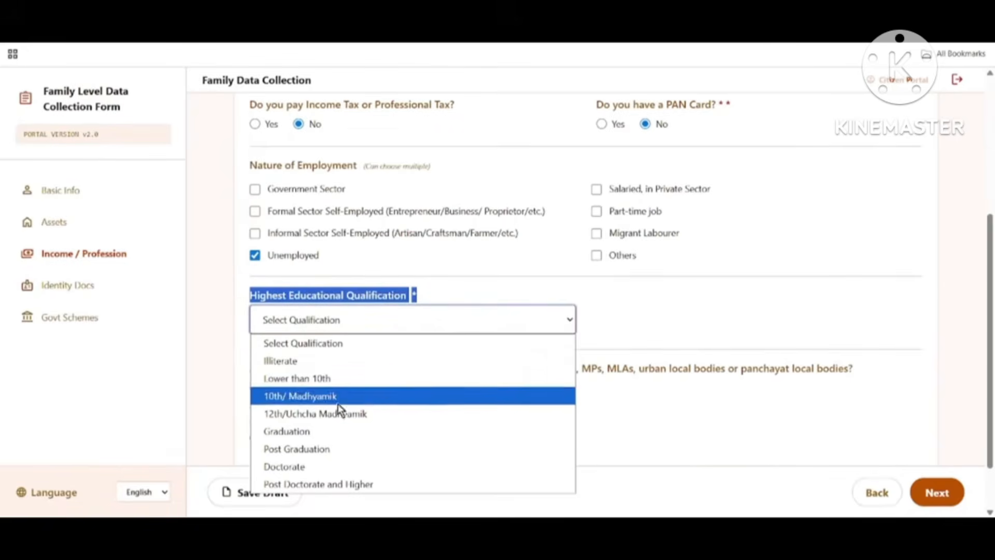
{"action": "left_click", "coordinate": [318, 381]}
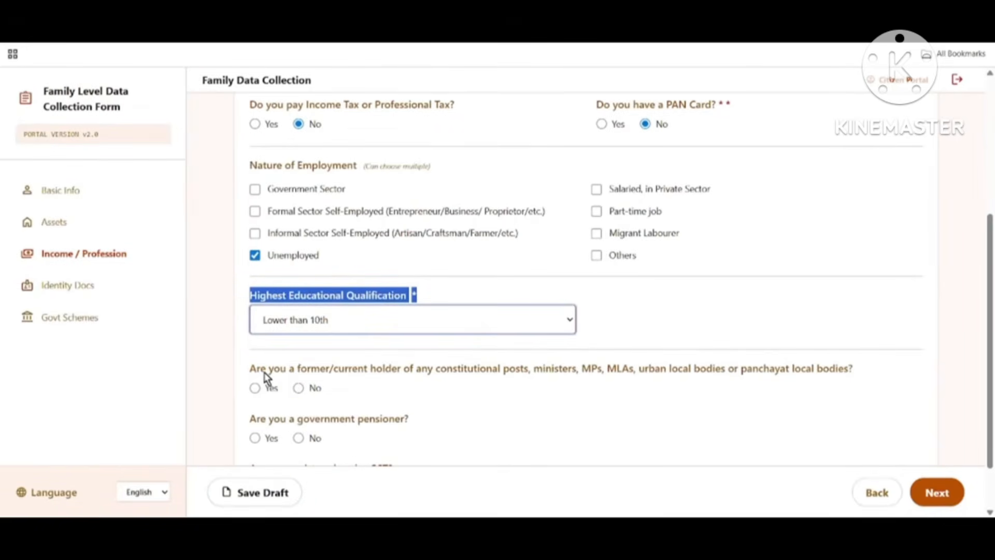
{"action": "left_click", "coordinate": [279, 372]}
{"action": "left_click_drag", "start_coordinate": [278, 371], "coordinate": [446, 384]}
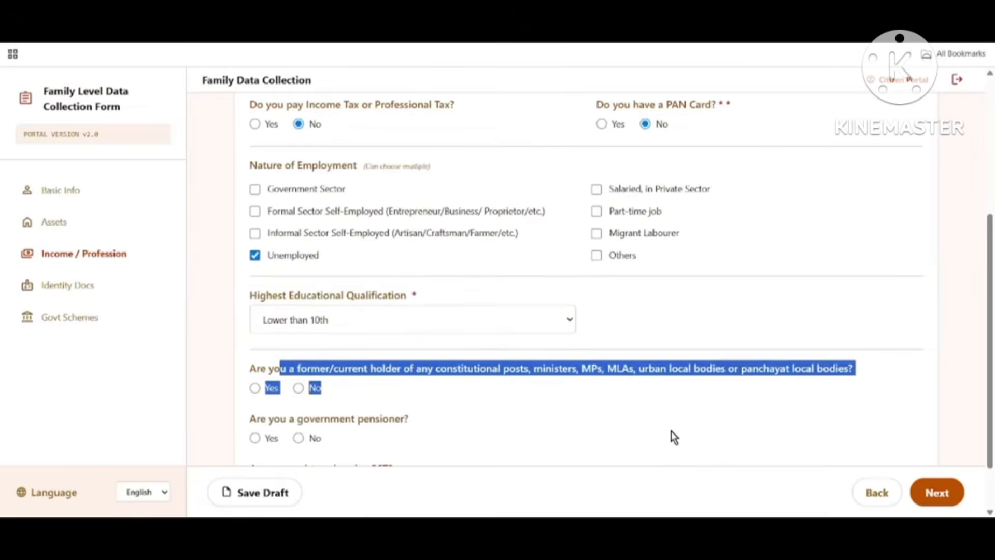
{"action": "scroll", "coordinate": [680, 439], "scroll_direction": "down", "scroll_amount": 2}
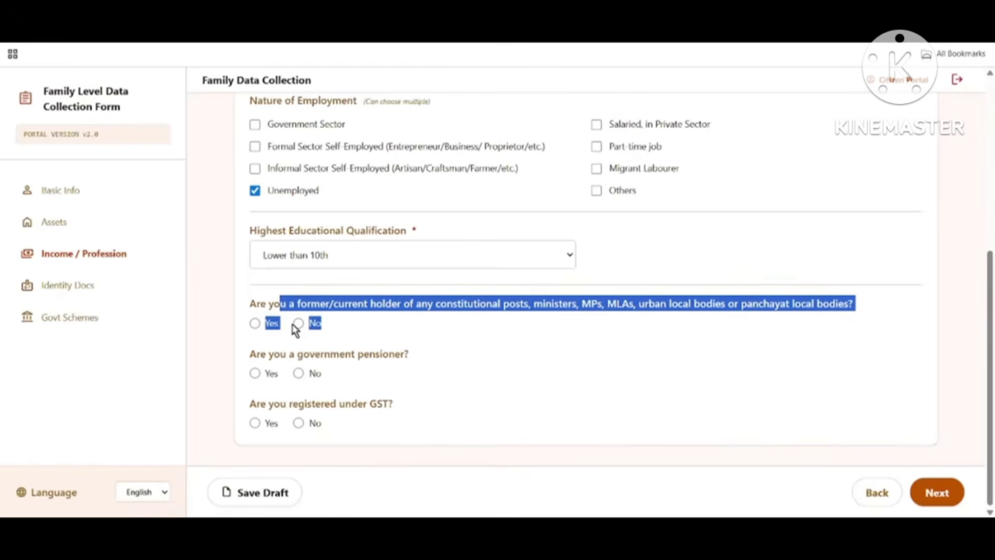
Step: Answer No to the post, government pensioner and GST questions, then save the draft
{"action": "left_click_drag", "start_coordinate": [280, 354], "coordinate": [504, 377]}
{"action": "left_click", "coordinate": [298, 373]}
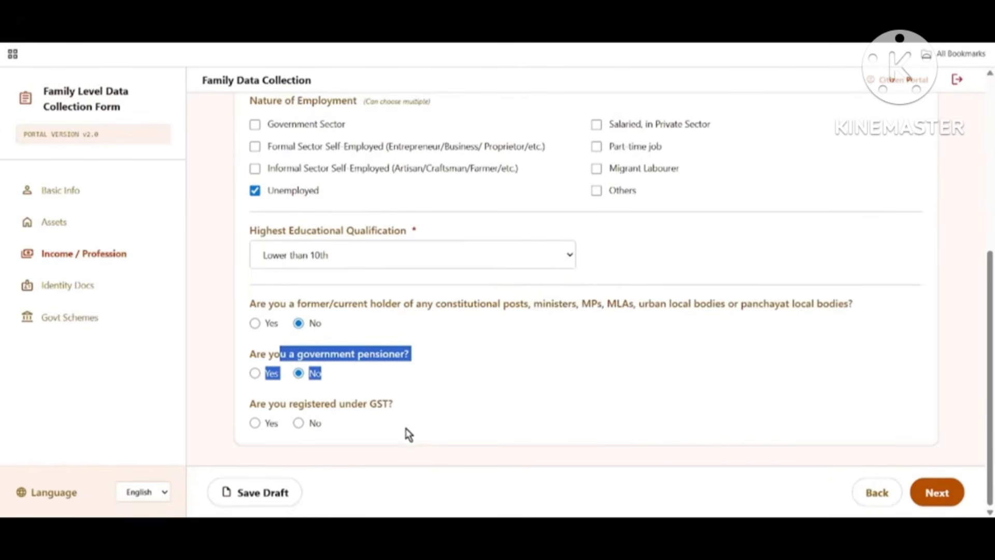
{"action": "left_click_drag", "start_coordinate": [269, 404], "coordinate": [407, 413]}
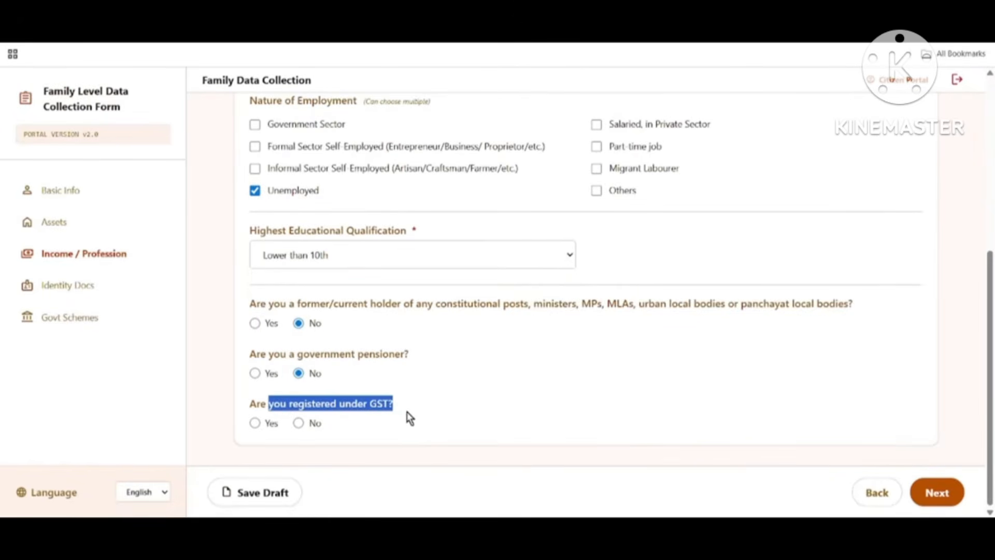
{"action": "left_click", "coordinate": [300, 424]}
{"action": "left_click", "coordinate": [277, 493]}
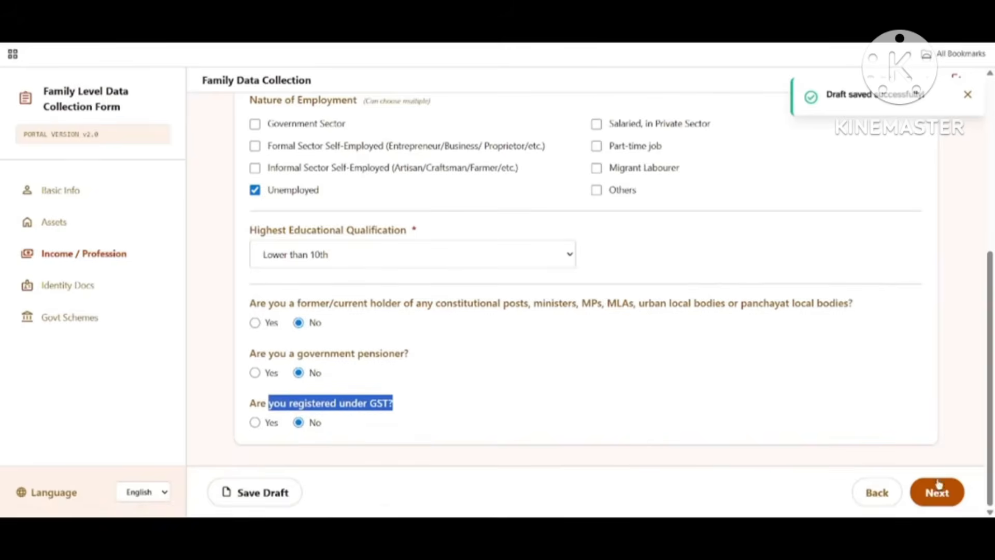
{"action": "left_click", "coordinate": [946, 495]}
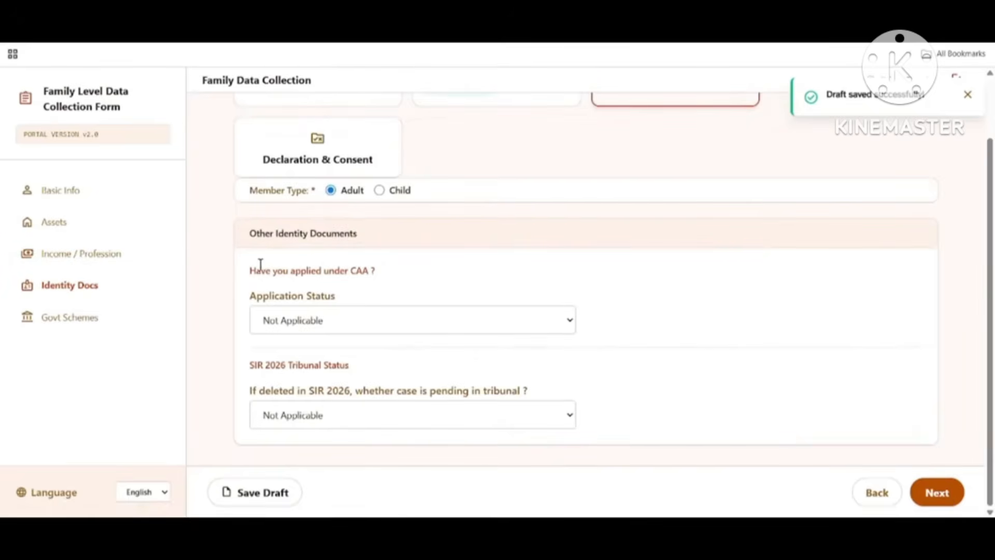
Step: Leave both the CAA application status and SIR 2026 tribunal status at Not Applicable
{"action": "left_click_drag", "start_coordinate": [261, 265], "coordinate": [388, 275]}
{"action": "left_click", "coordinate": [320, 320]}
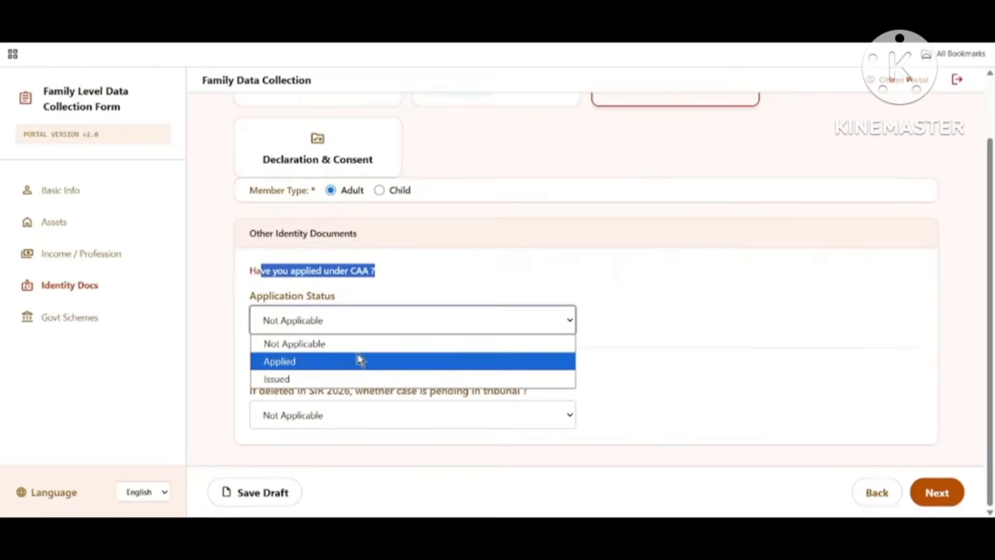
{"action": "left_click", "coordinate": [309, 354]}
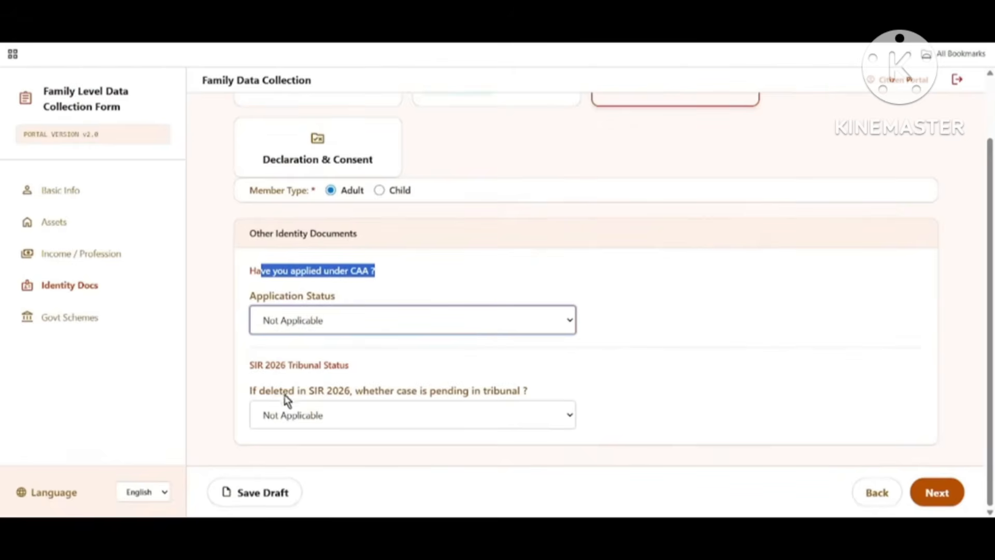
{"action": "left_click_drag", "start_coordinate": [244, 394], "coordinate": [462, 393]}
{"action": "left_click", "coordinate": [322, 419]}
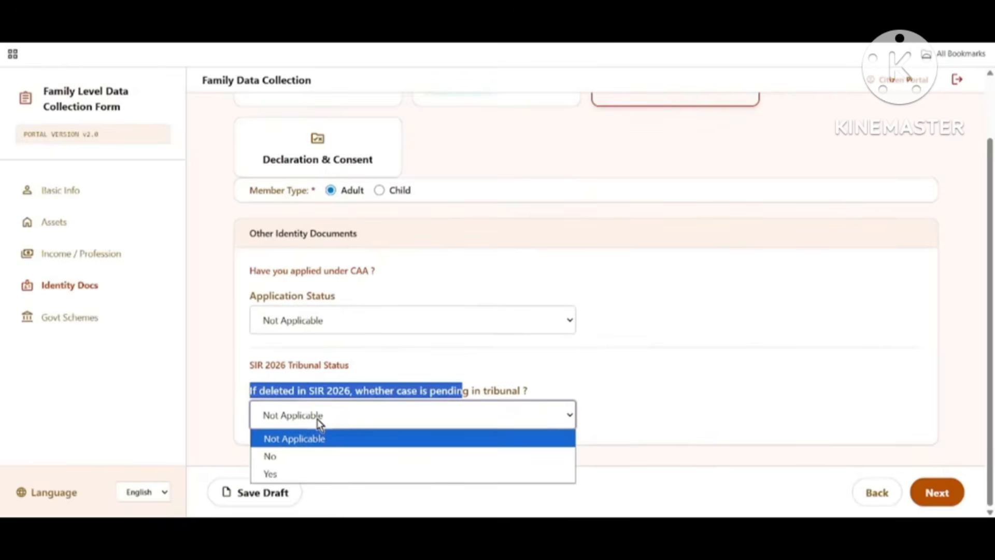
{"action": "left_click", "coordinate": [301, 445]}
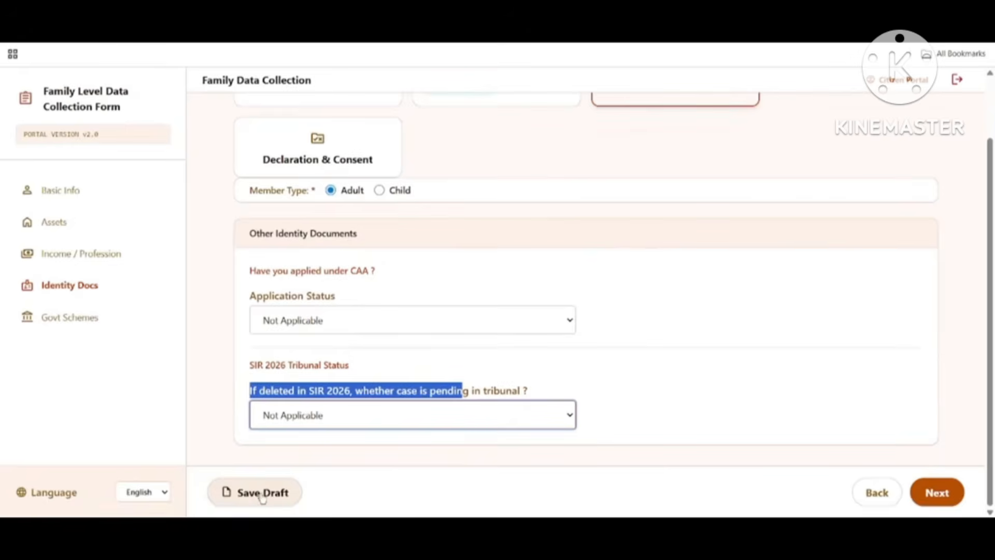
{"action": "left_click", "coordinate": [927, 494]}
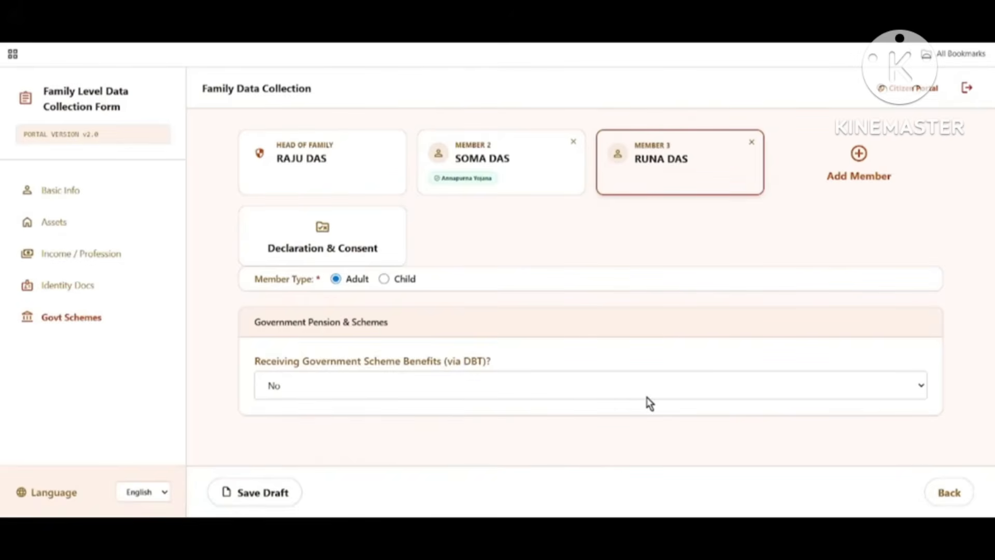
Step: Answer Yes to DBT benefits and pick Kanyashree Prakalpa as the Scheme 1 name
{"action": "left_click_drag", "start_coordinate": [255, 360], "coordinate": [534, 370]}
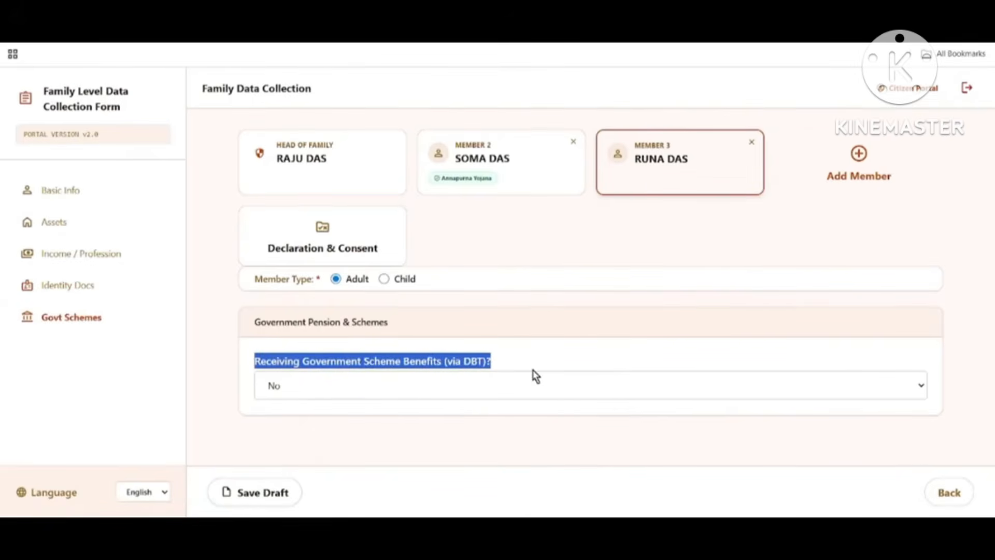
{"action": "left_click", "coordinate": [340, 386]}
{"action": "left_click", "coordinate": [331, 426]}
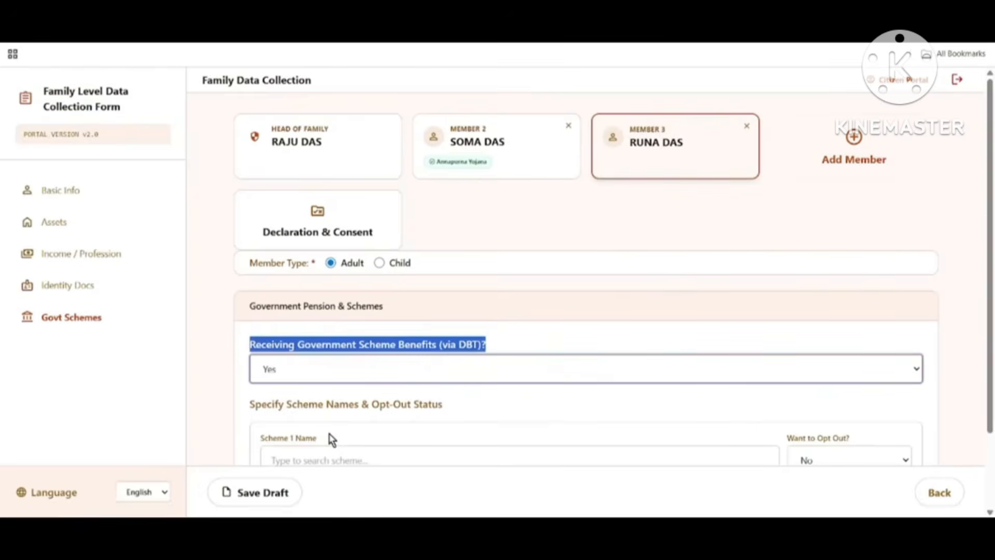
{"action": "scroll", "coordinate": [518, 386], "scroll_direction": "down", "scroll_amount": 2}
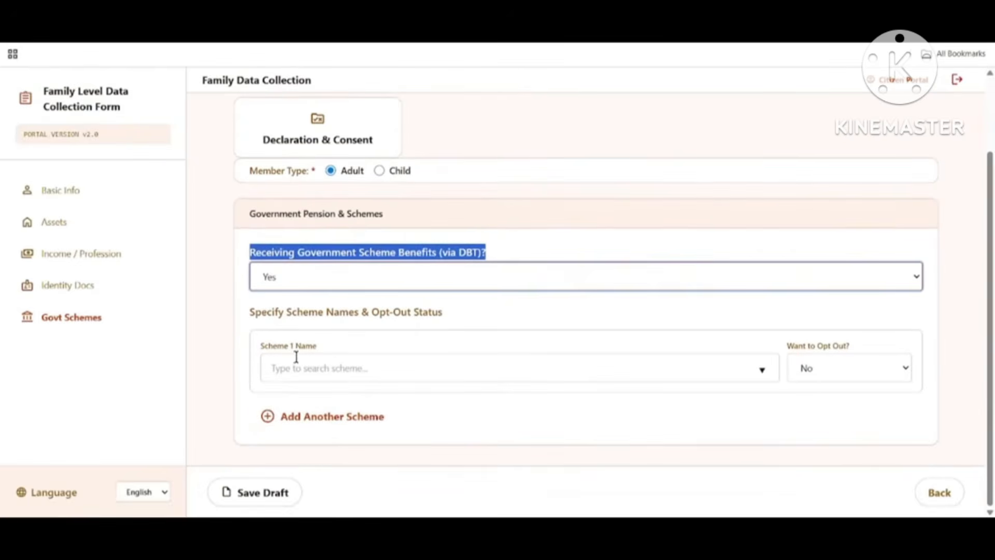
{"action": "left_click", "coordinate": [321, 366]}
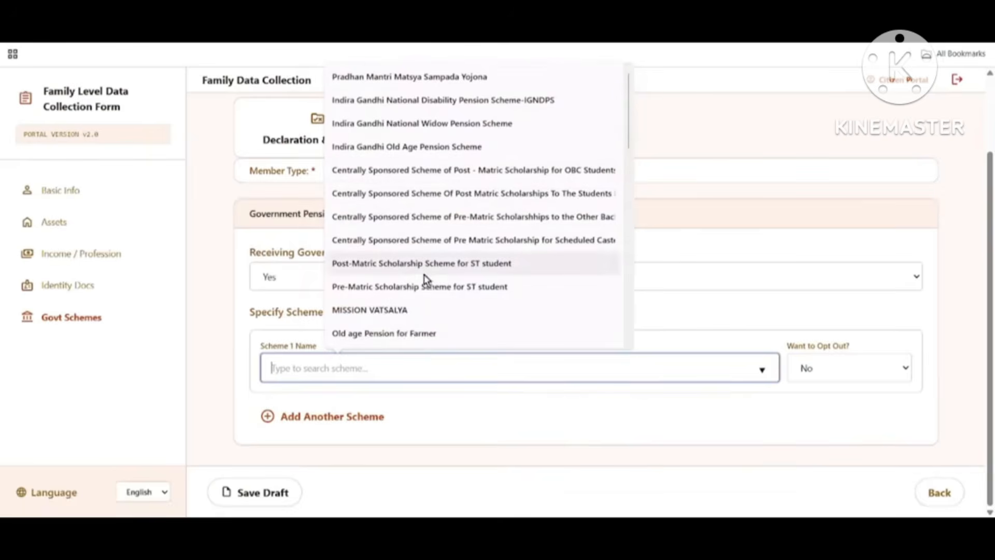
{"action": "scroll", "coordinate": [426, 278], "scroll_direction": "down", "scroll_amount": 2}
{"action": "scroll", "coordinate": [434, 294], "scroll_direction": "down", "scroll_amount": 3}
{"action": "scroll", "coordinate": [434, 294], "scroll_direction": "down", "scroll_amount": 5}
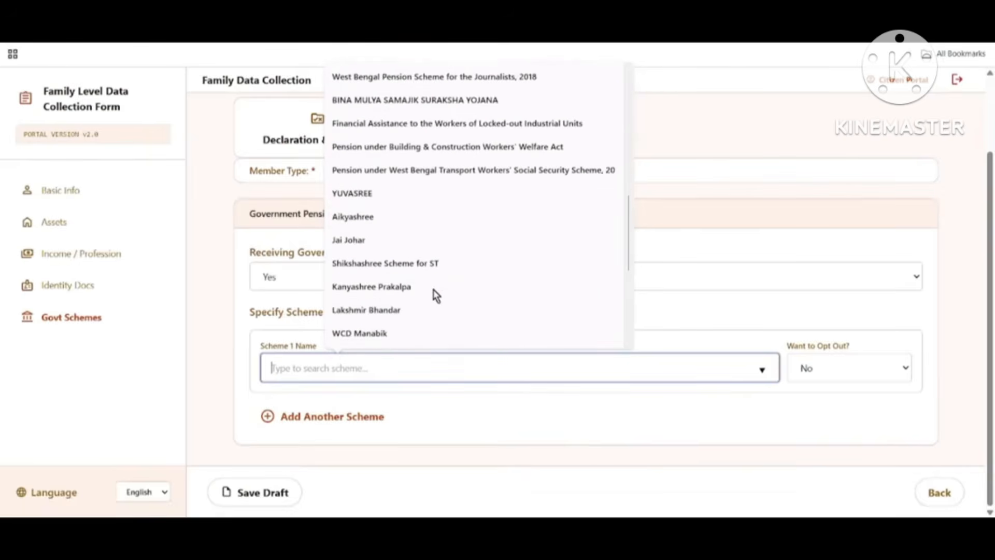
{"action": "scroll", "coordinate": [399, 240], "scroll_direction": "down", "scroll_amount": 2}
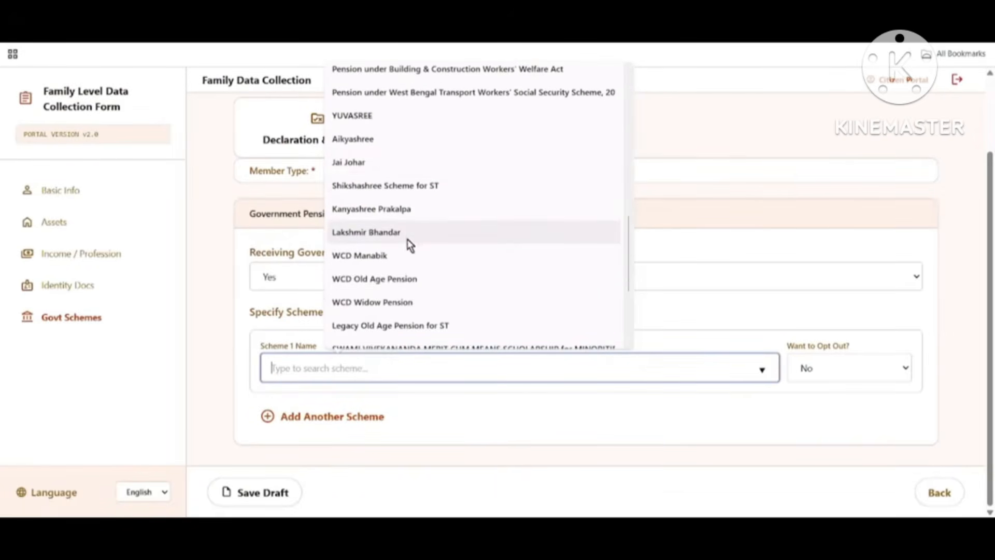
{"action": "left_click", "coordinate": [390, 210]}
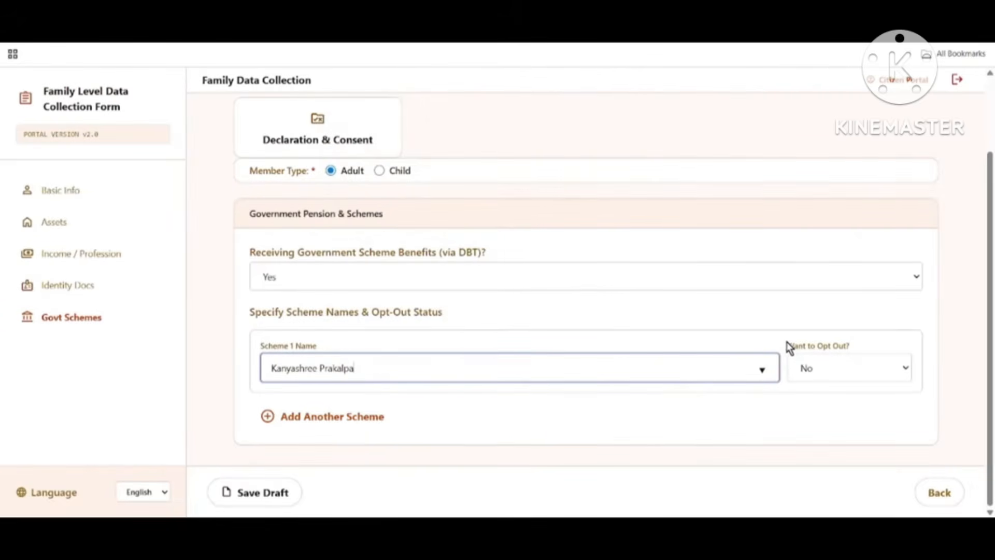
Step: Keep Kanyashree Prakalpa's opt-out at No, discard an empty Scheme 2 row, and save the draft
{"action": "left_click_drag", "start_coordinate": [788, 344], "coordinate": [860, 343]}
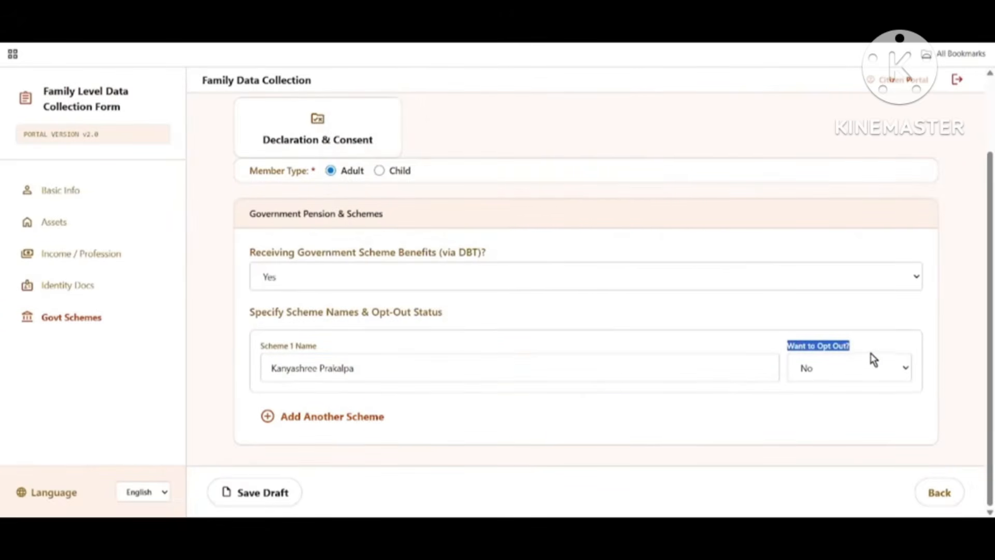
{"action": "left_click", "coordinate": [863, 370]}
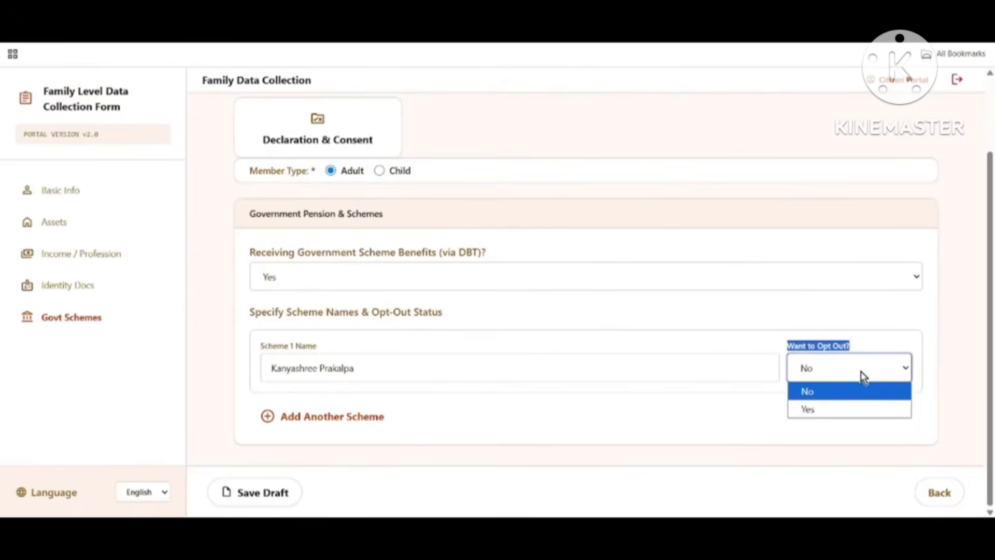
{"action": "left_click", "coordinate": [850, 392]}
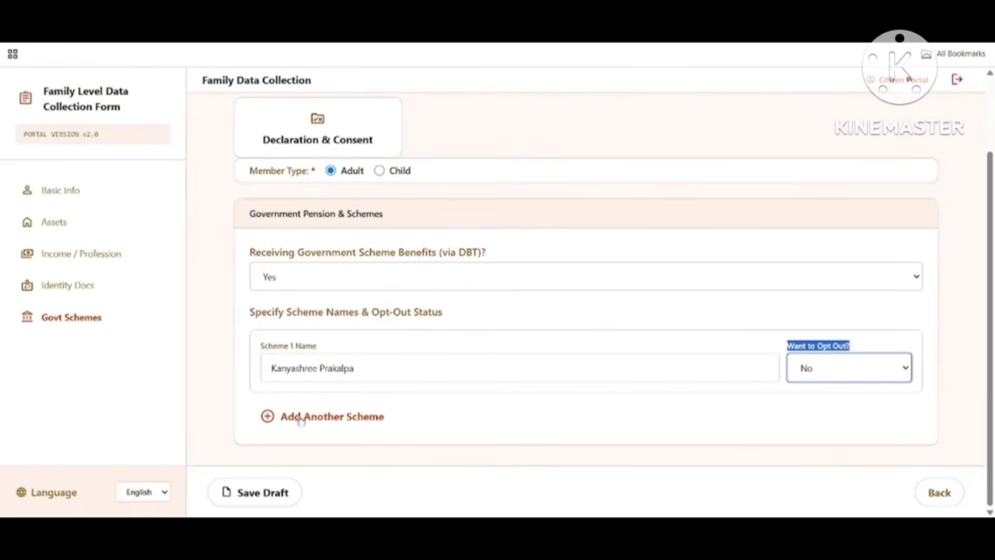
{"action": "left_click", "coordinate": [367, 424]}
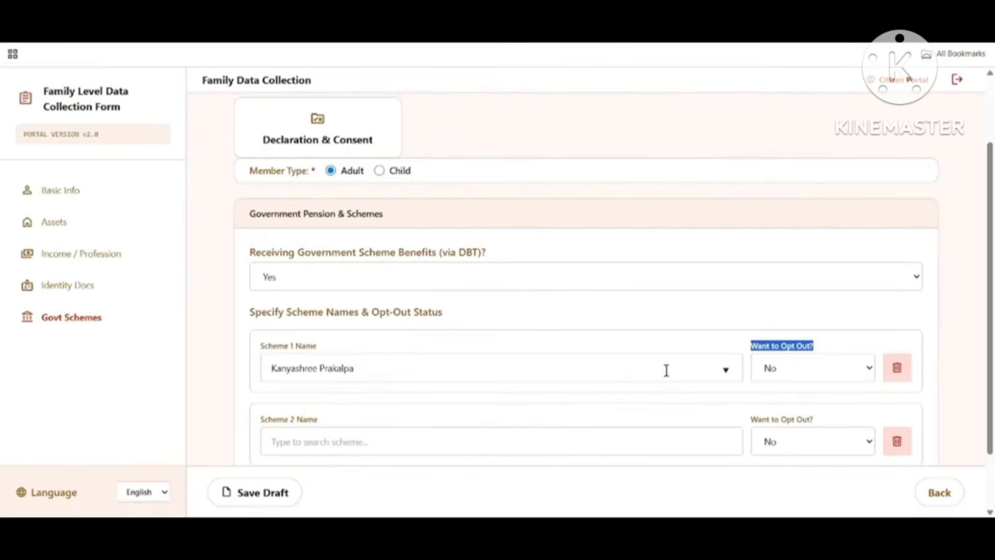
{"action": "left_click", "coordinate": [897, 442]}
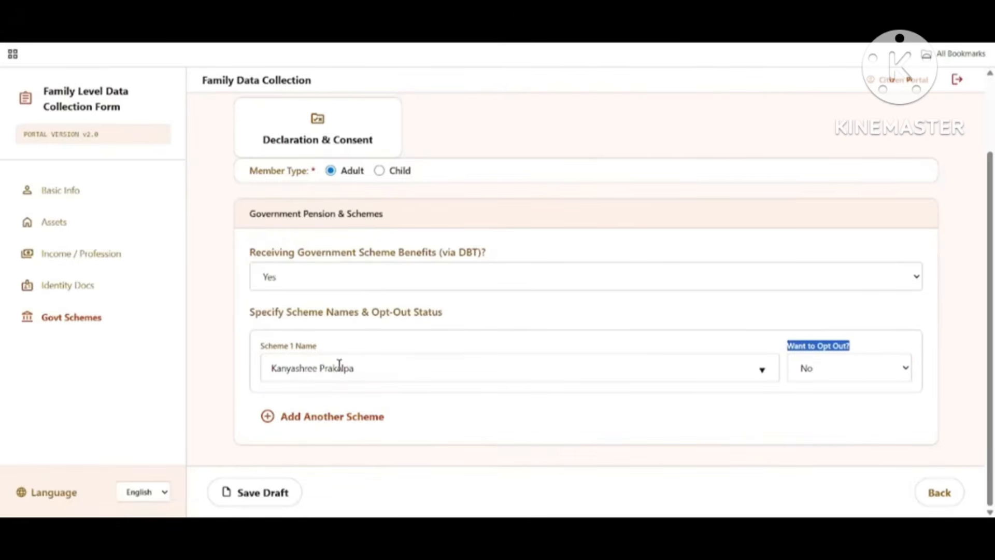
{"action": "left_click", "coordinate": [284, 498]}
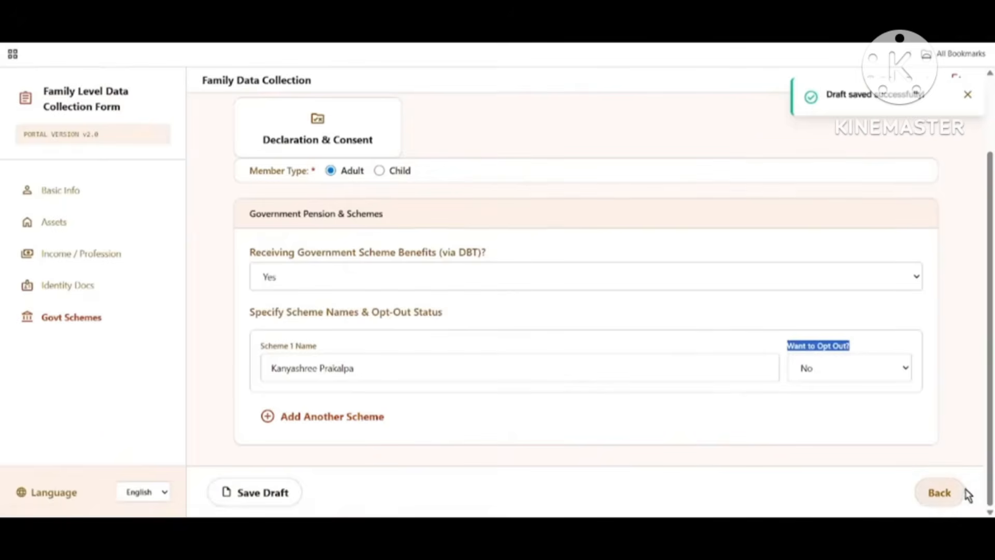
{"action": "scroll", "coordinate": [668, 428], "scroll_direction": "up", "scroll_amount": 2}
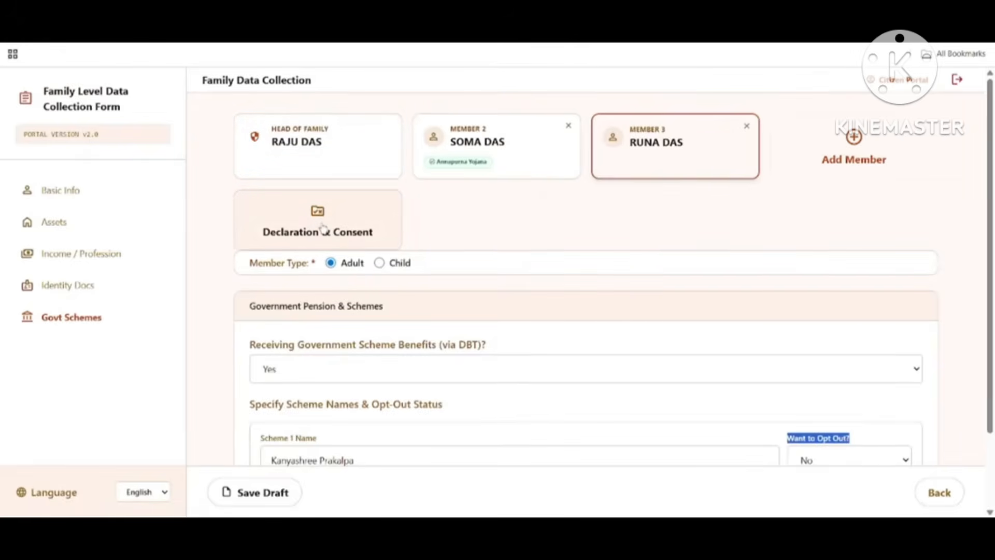
Step: Tick the declaration on the Declaration & Consent page and submit the application
{"action": "left_click", "coordinate": [308, 236]}
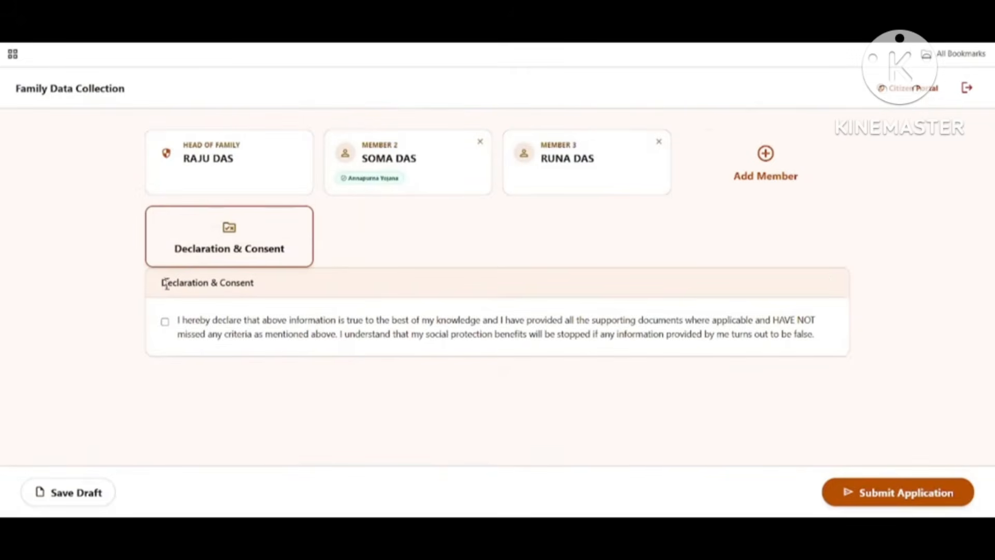
{"action": "left_click", "coordinate": [163, 322]}
{"action": "left_click", "coordinate": [933, 495]}
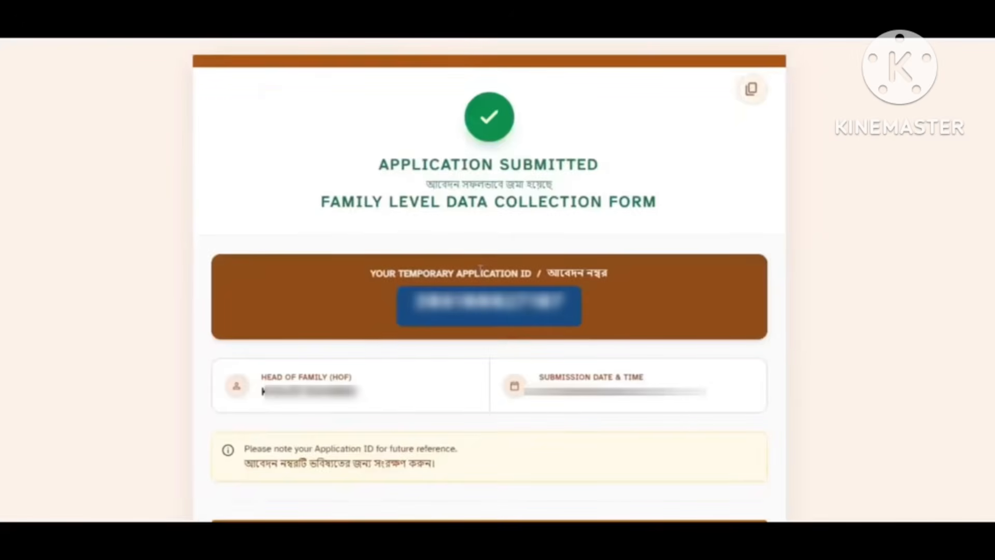